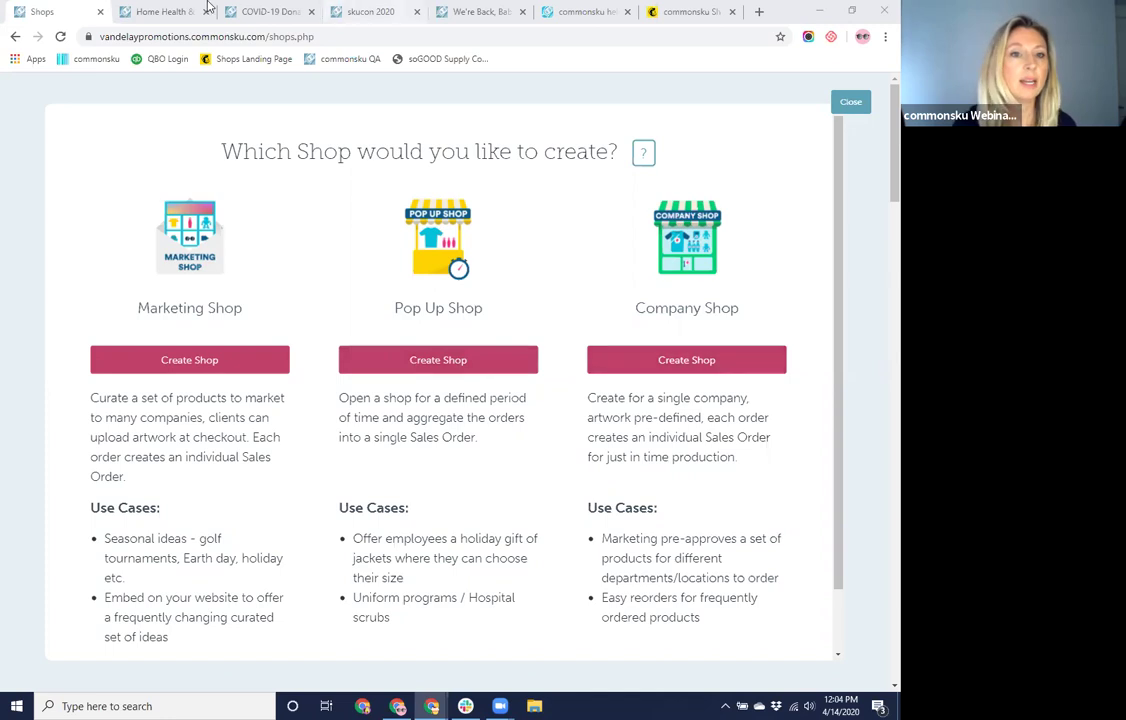
Switch to the Home Health & Wellness storefront with its four featured products, including the 17oz water bottle
left_click(165, 11)
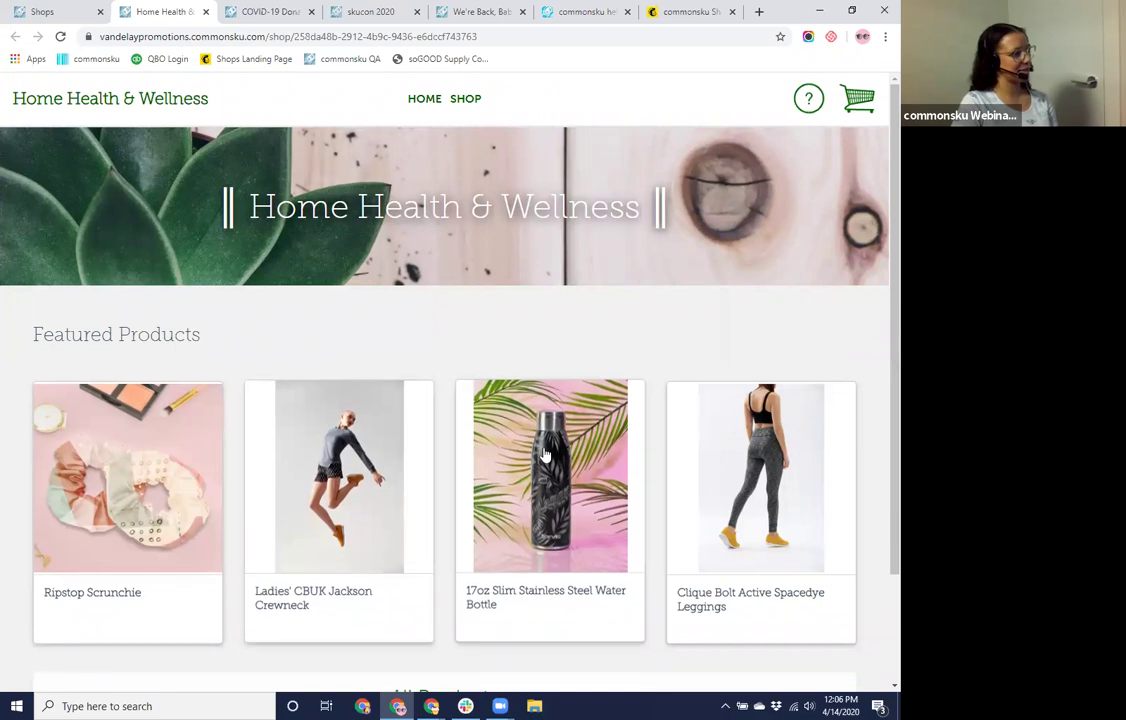
Show all products, filter by selfie care, hydration station, work it out and athleisure, then clear the filter
scroll(455, 520, "down", 3)
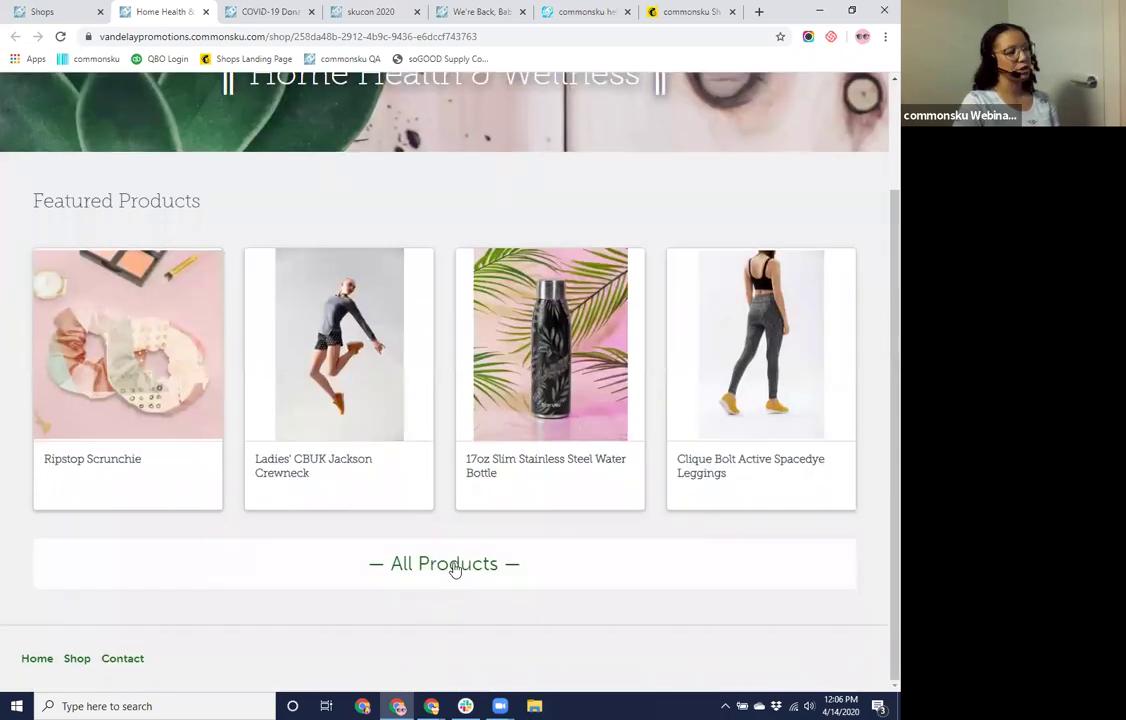
left_click(458, 564)
scroll(831, 413, "up", 3)
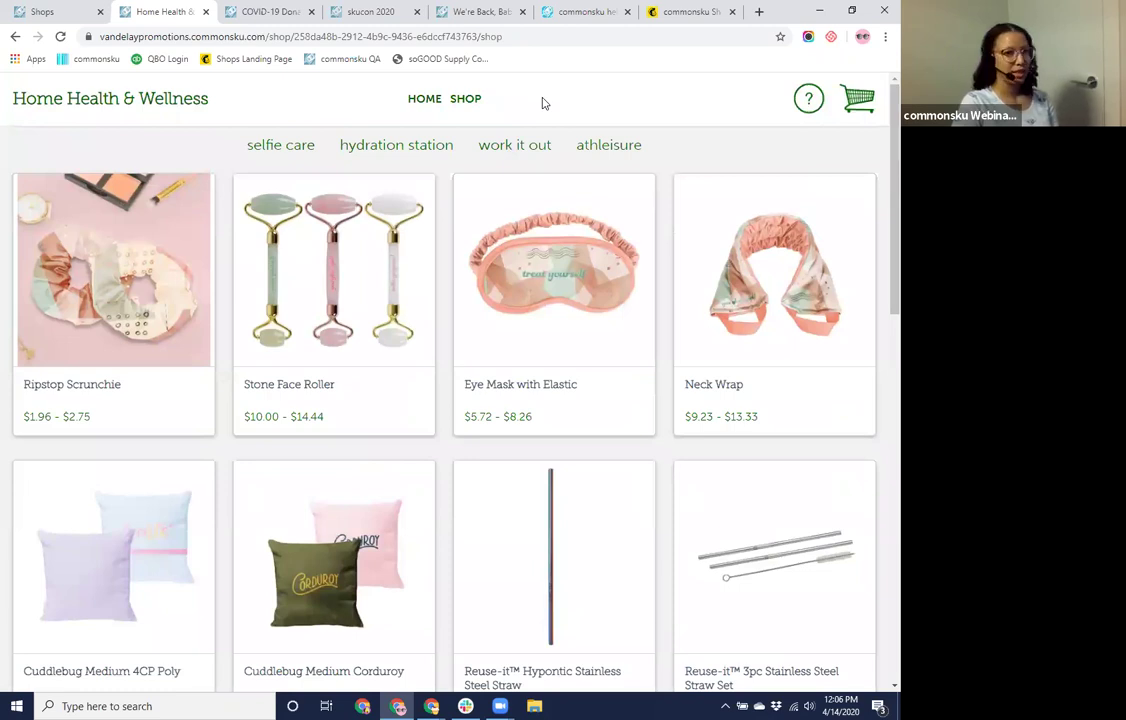
left_click(255, 142)
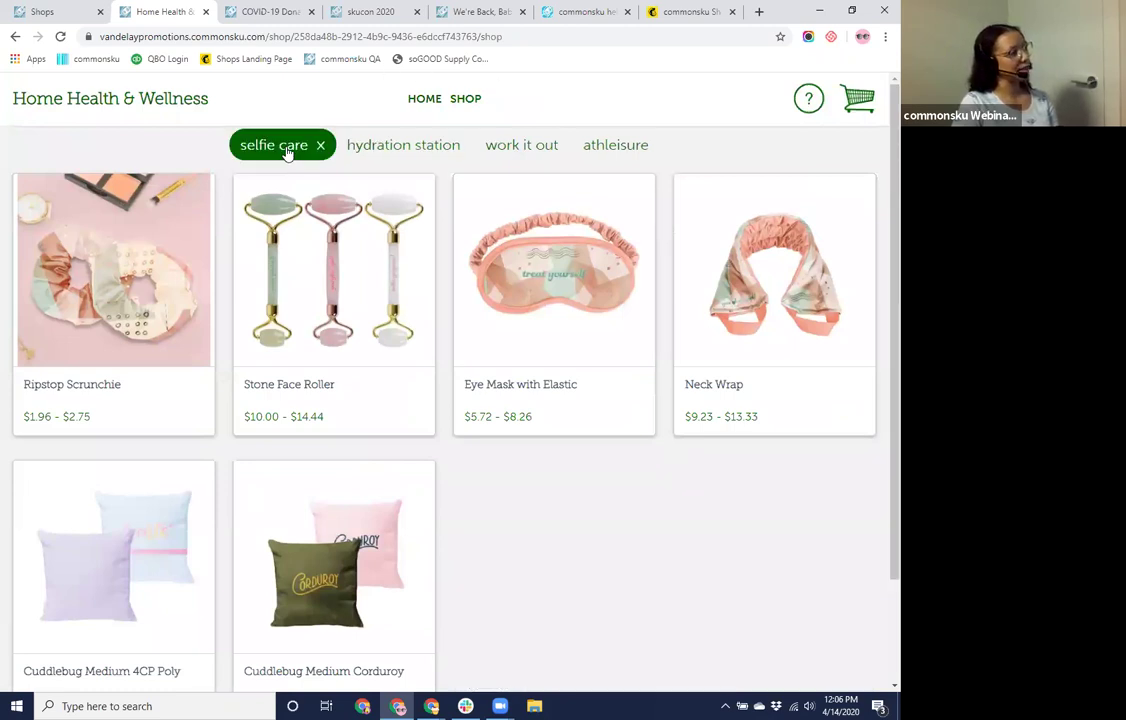
left_click(402, 150)
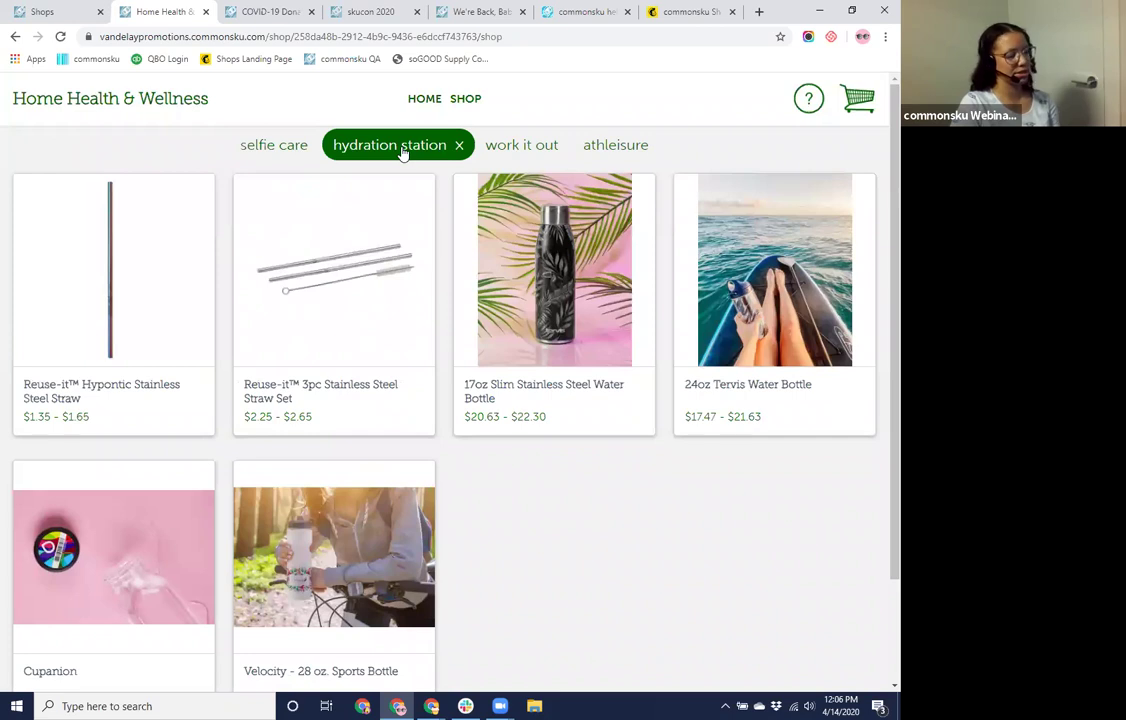
left_click(508, 145)
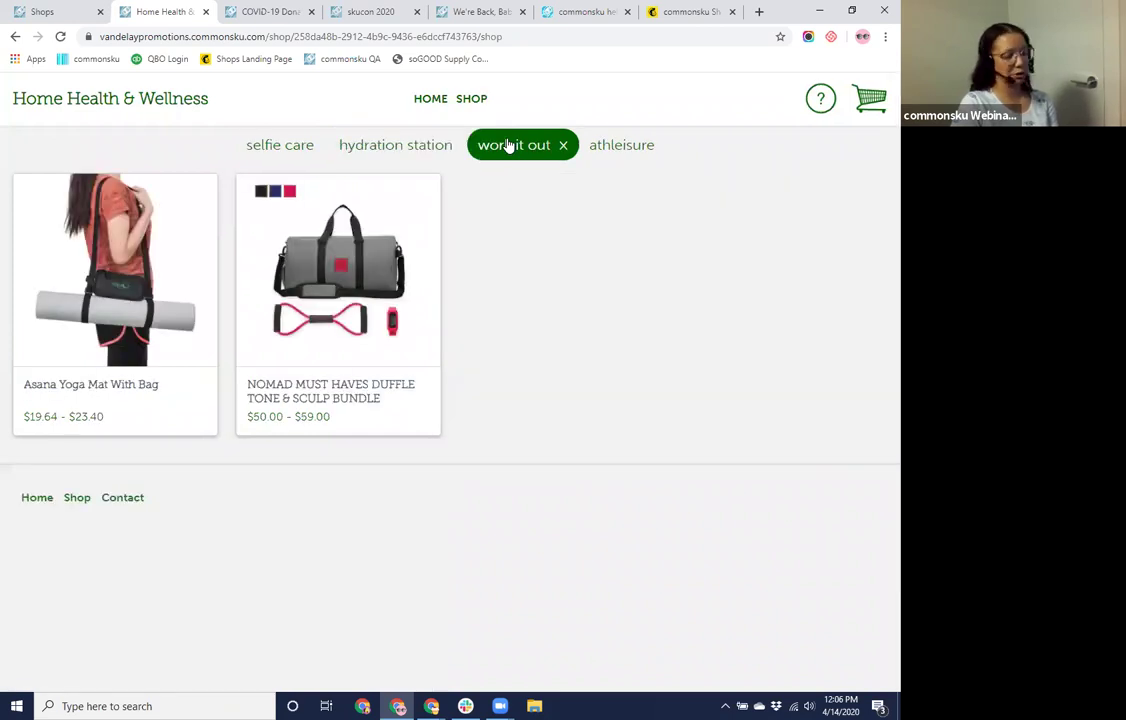
left_click(640, 146)
left_click(645, 146)
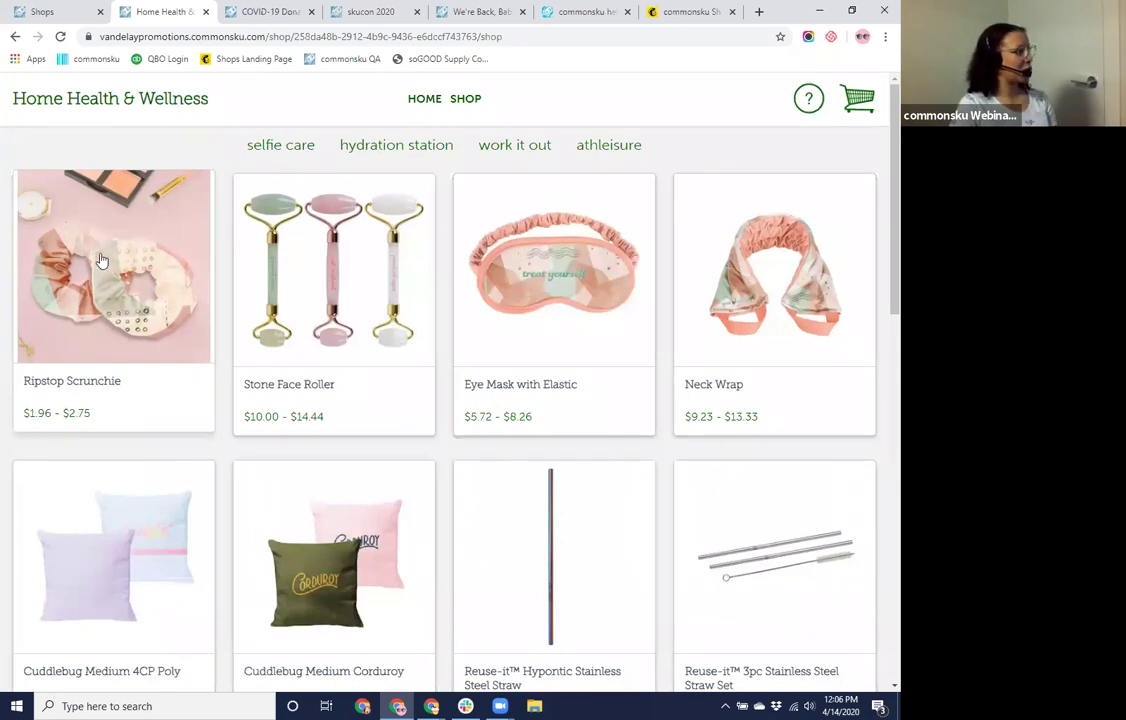
View the Ripstop Scrunchie's pastel and pink striped images, then page to Stone Face Roller and Eye Mask with Elastic
left_click(128, 231)
left_click(310, 192)
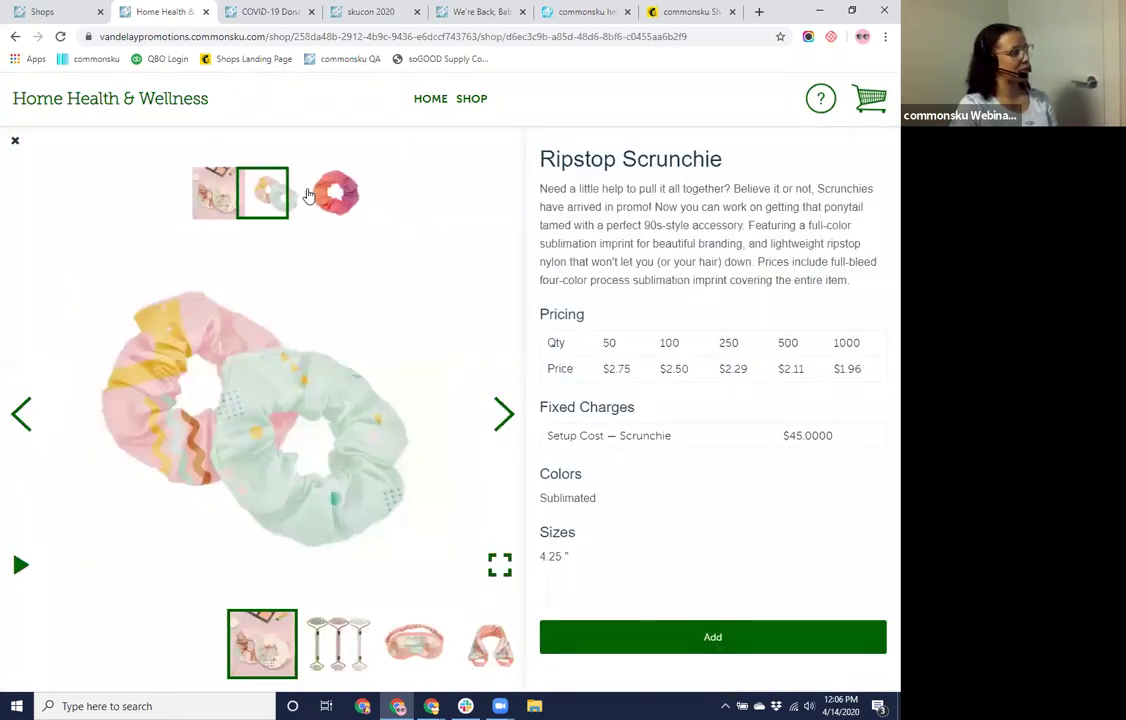
left_click(308, 194)
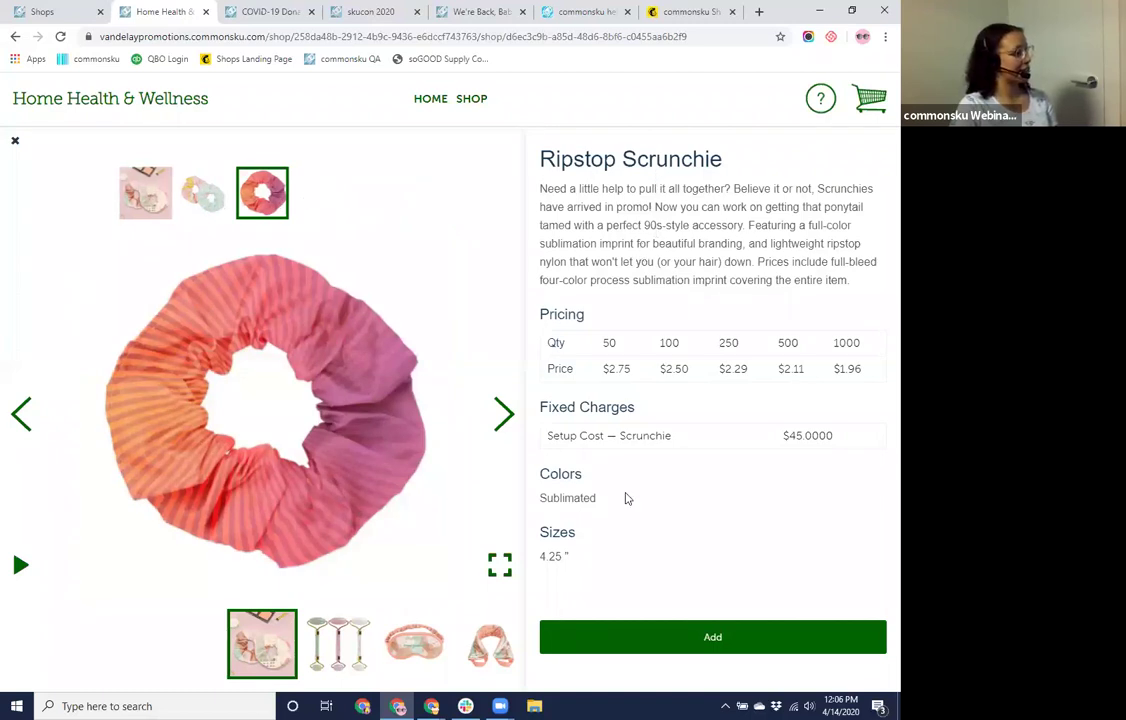
left_click(505, 426)
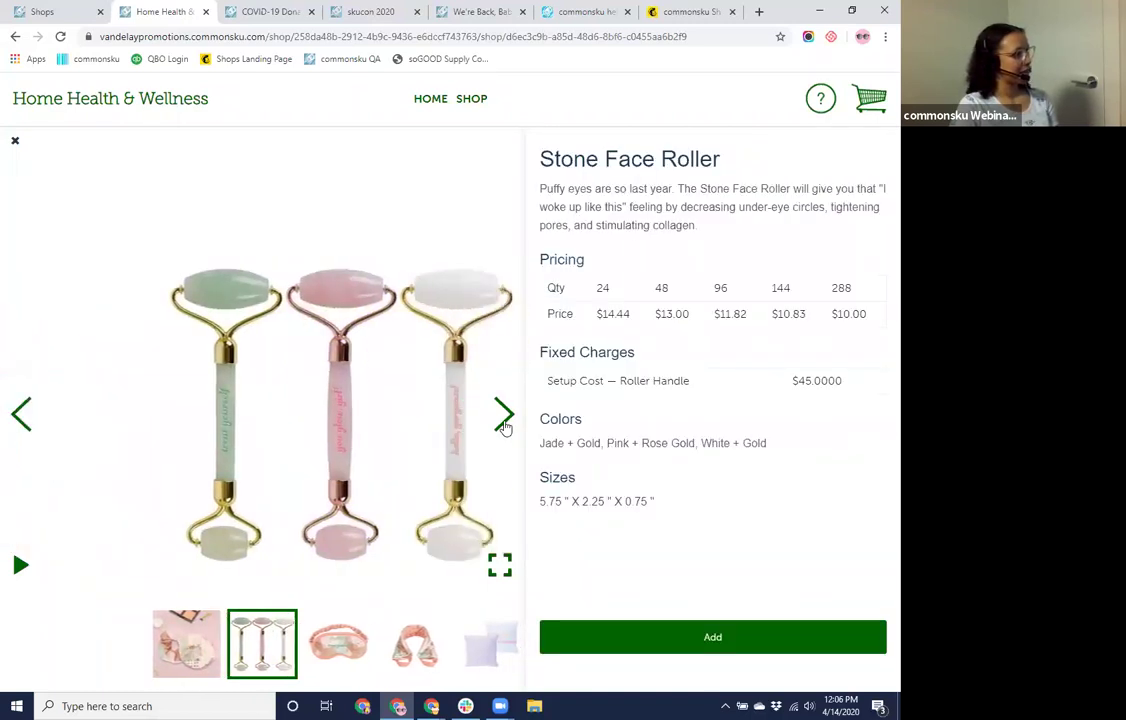
left_click(505, 426)
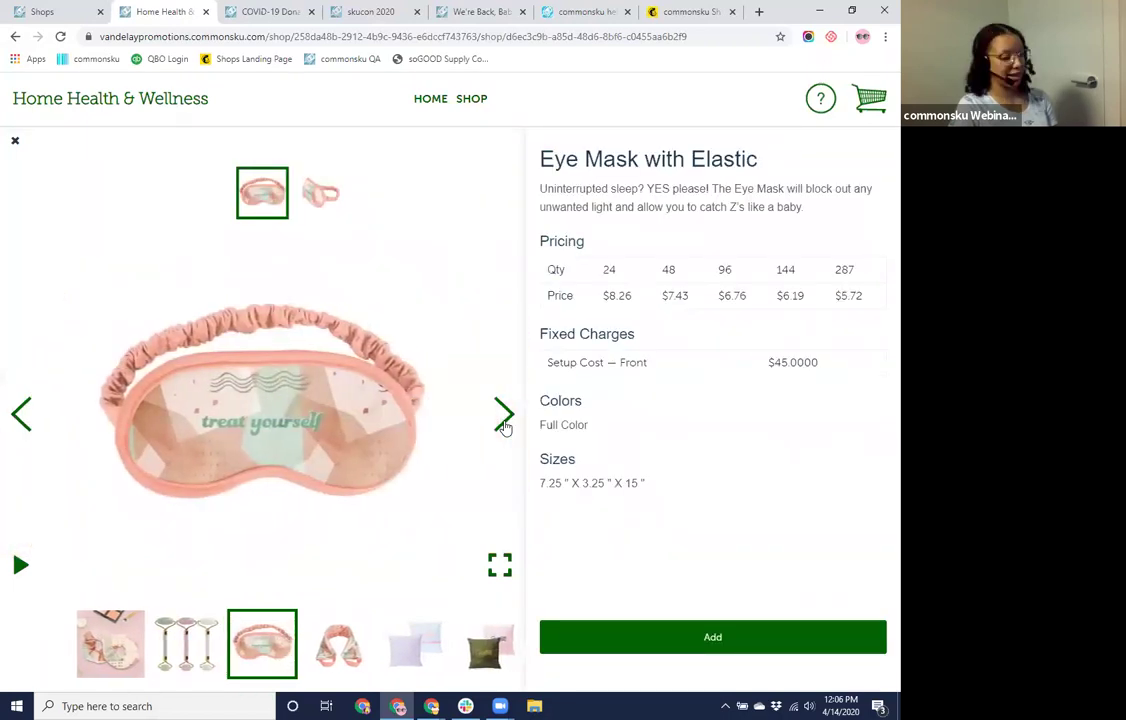
Add the Eye Mask with Elastic to the cart and upload logo2 as its logo
left_click(644, 649)
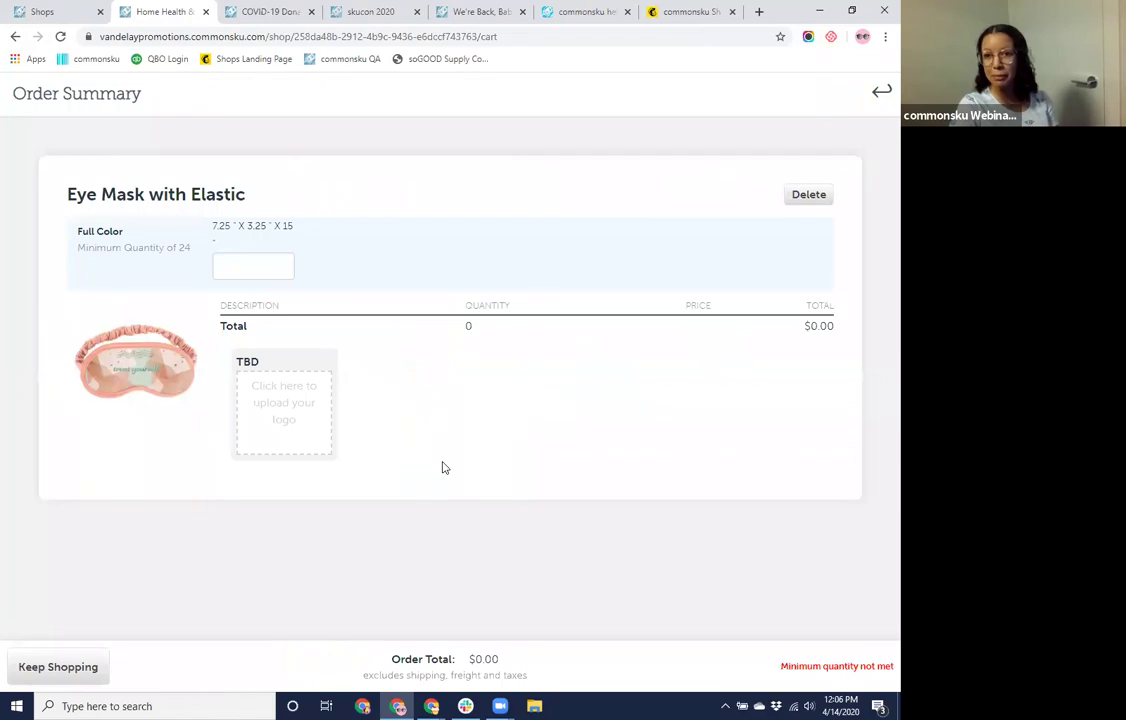
left_click(291, 421)
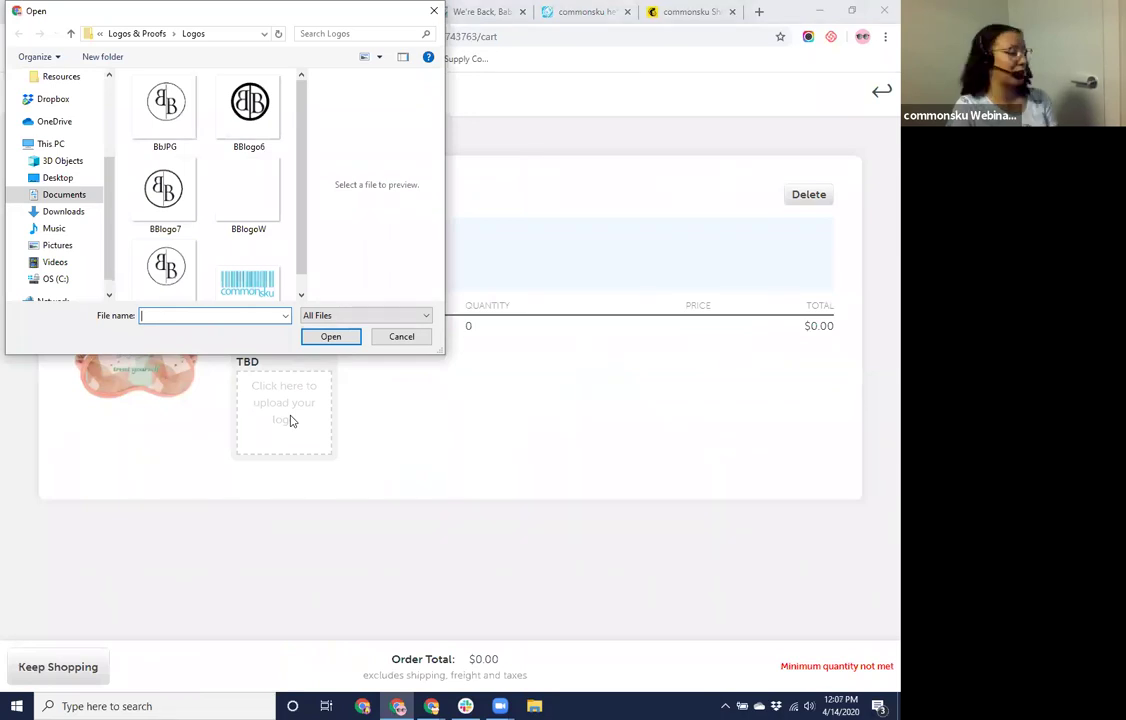
left_click(245, 272)
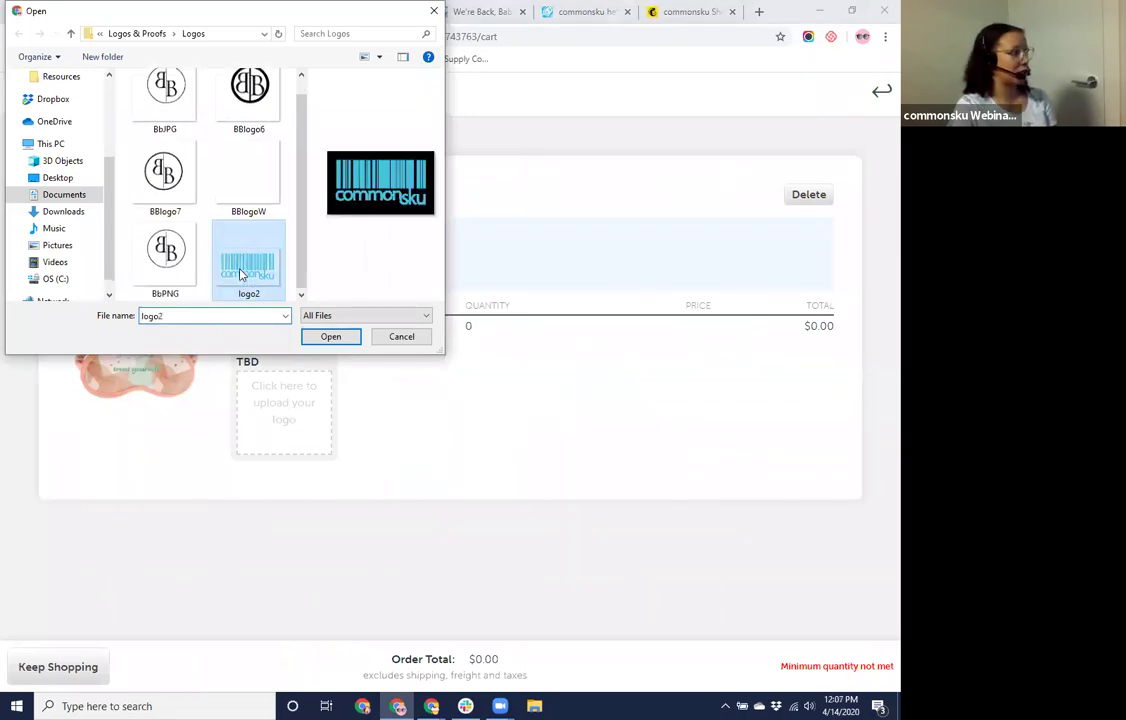
left_click(331, 337)
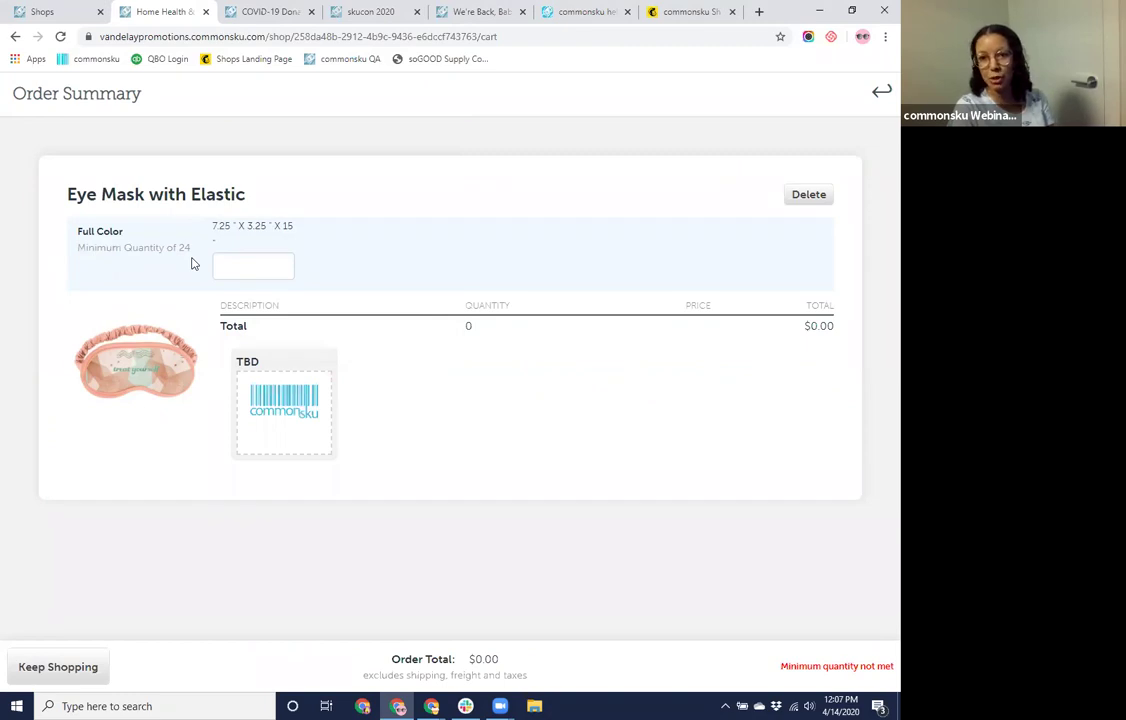
Set the eye mask quantity to 24 and return to the shop
left_click(237, 261)
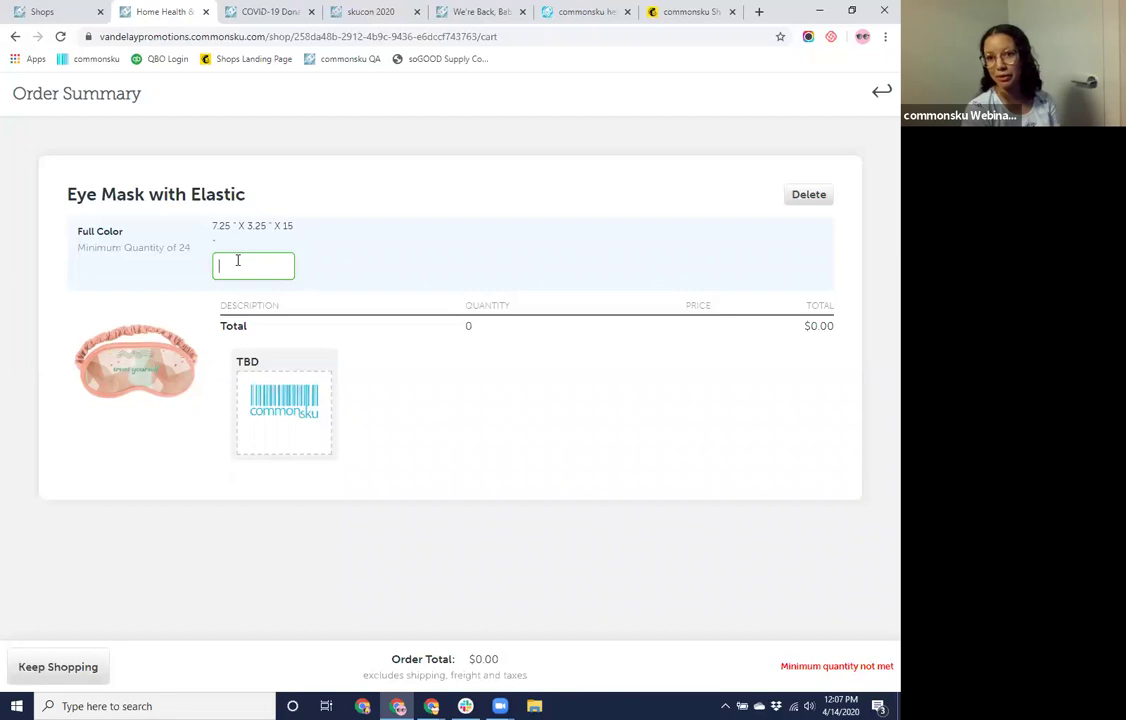
type("24")
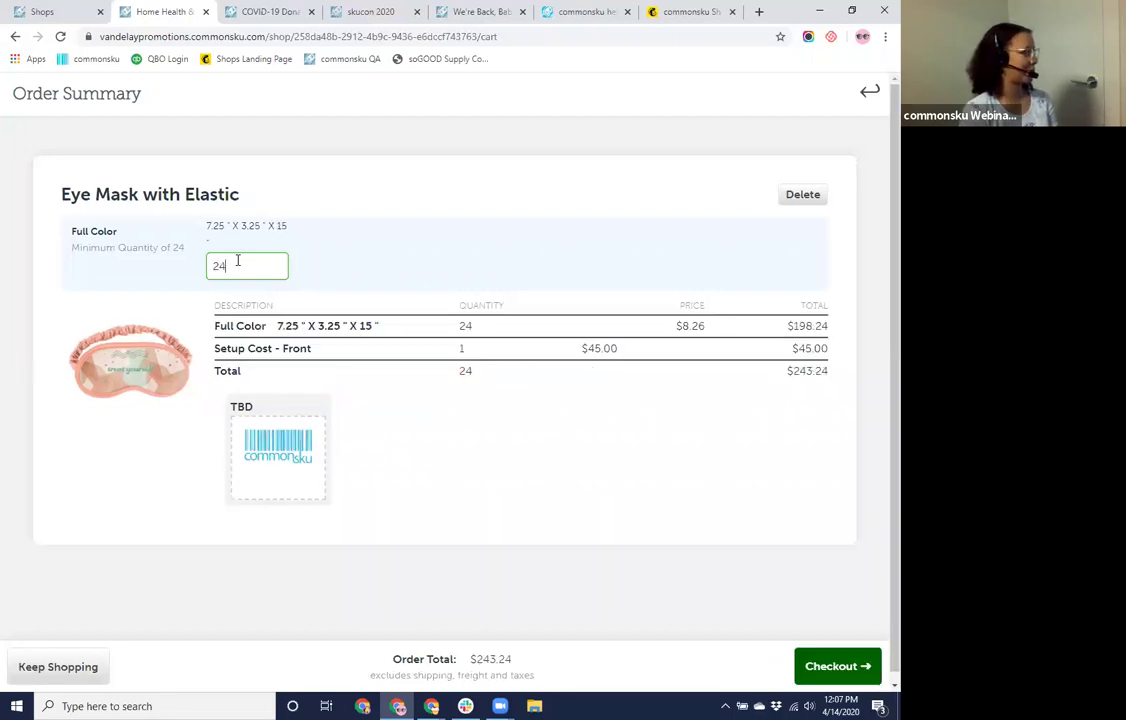
left_click(100, 666)
Add 24 Jade + Gold Stone Face Rollers with the commonsku logo as artwork
left_click(367, 652)
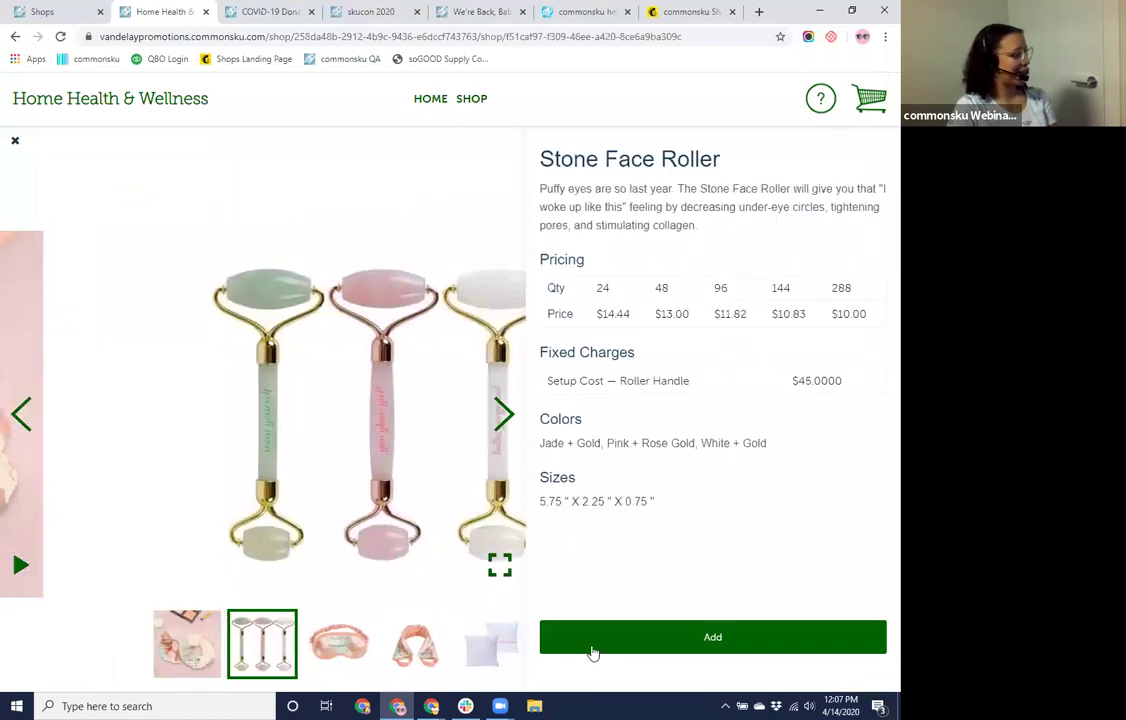
left_click(603, 645)
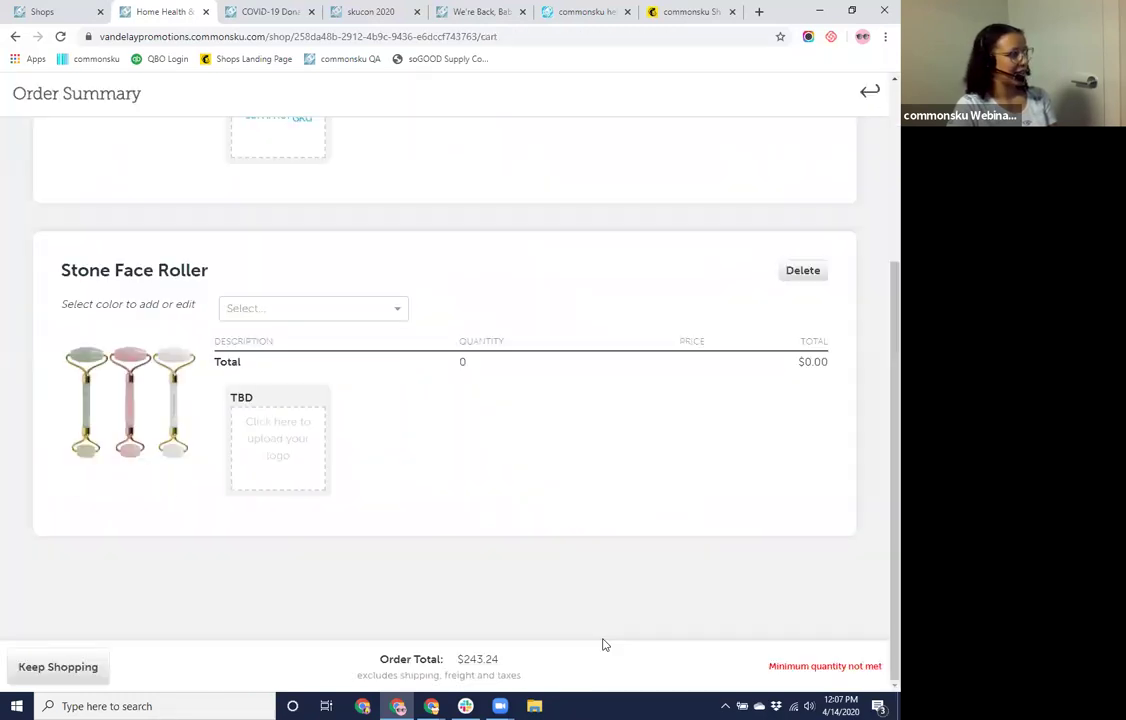
left_click(385, 313)
left_click(323, 370)
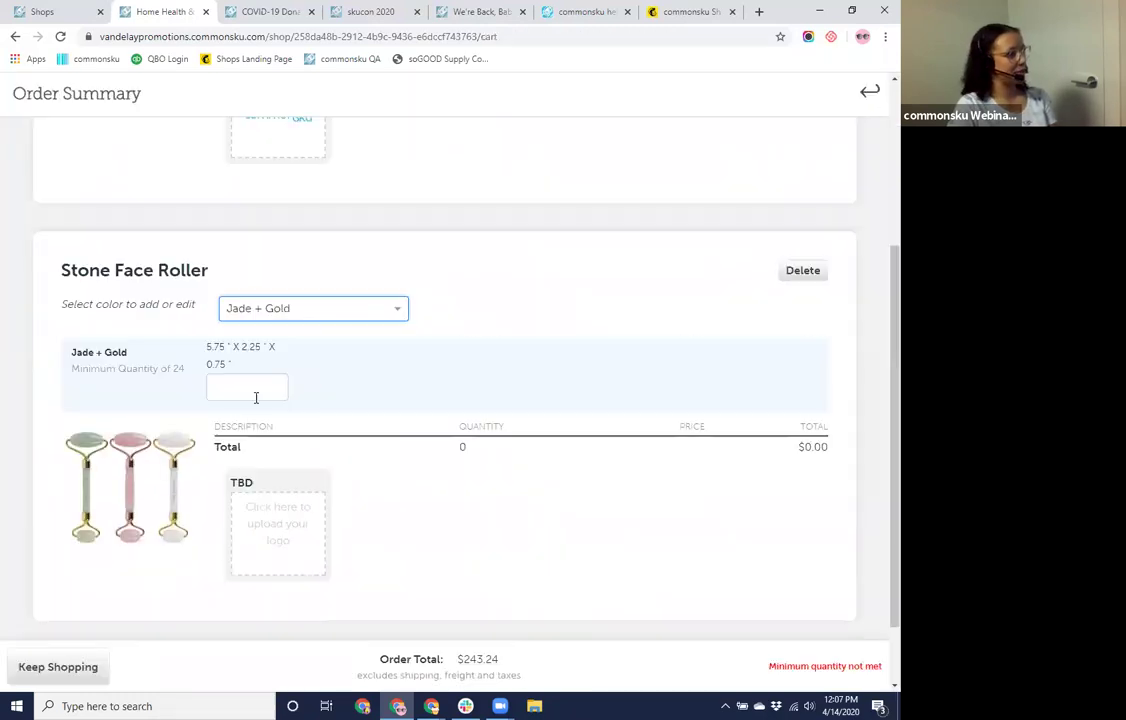
type("24")
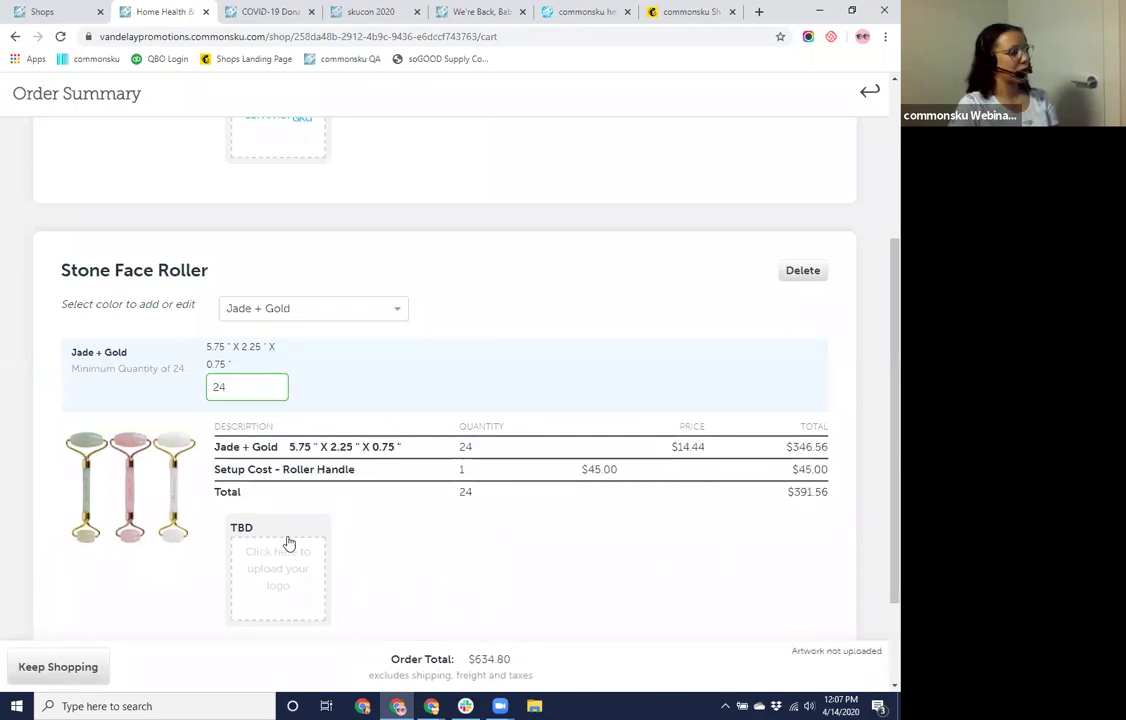
left_click(287, 549)
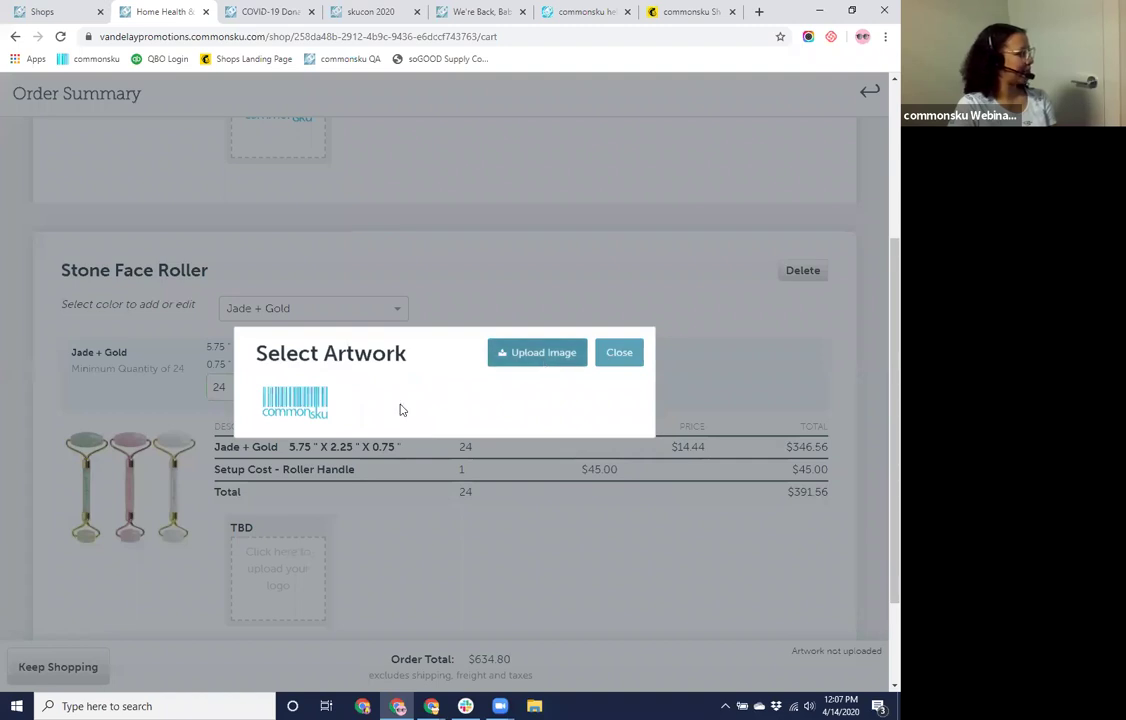
left_click(315, 393)
Go to checkout and set shipping to the same address as billing
left_click(836, 666)
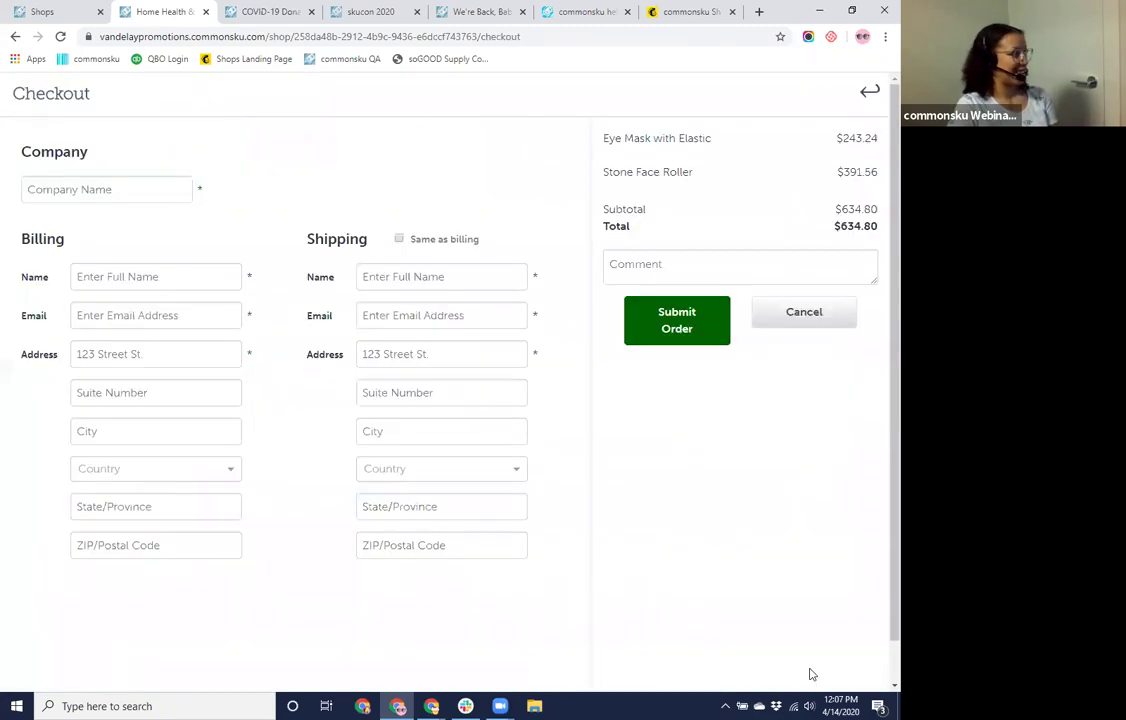
left_click(398, 239)
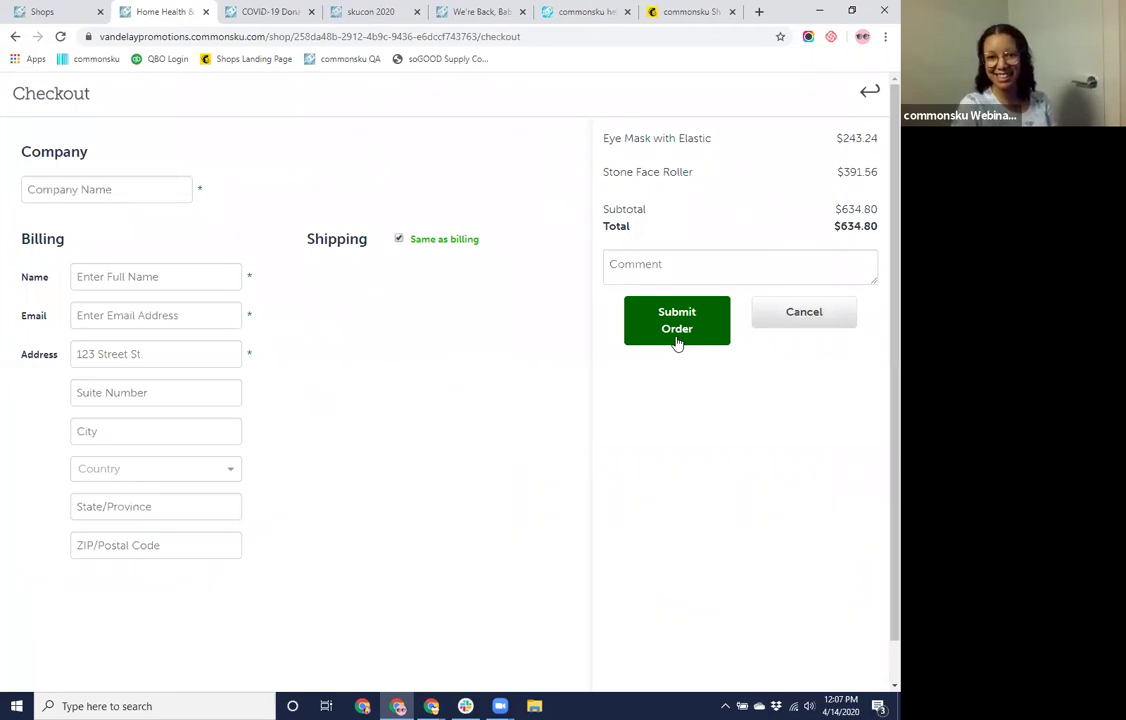
Leave checkout, return to the shop, and close the Stone Face Roller details
left_click(869, 91)
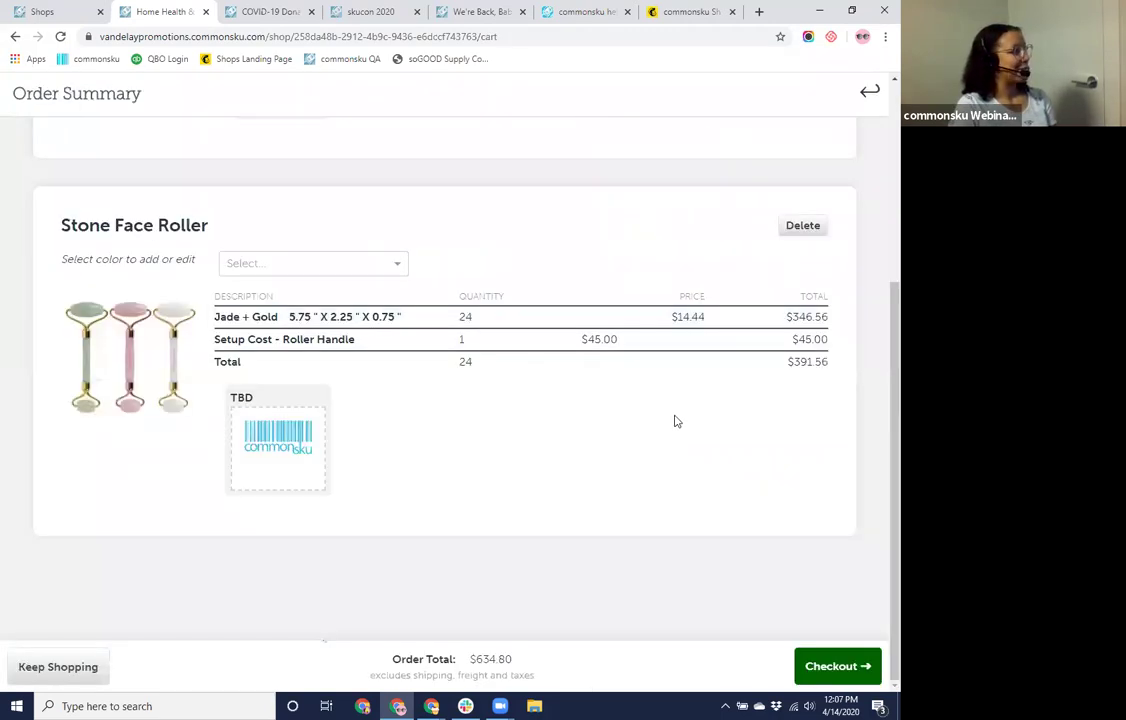
left_click(84, 668)
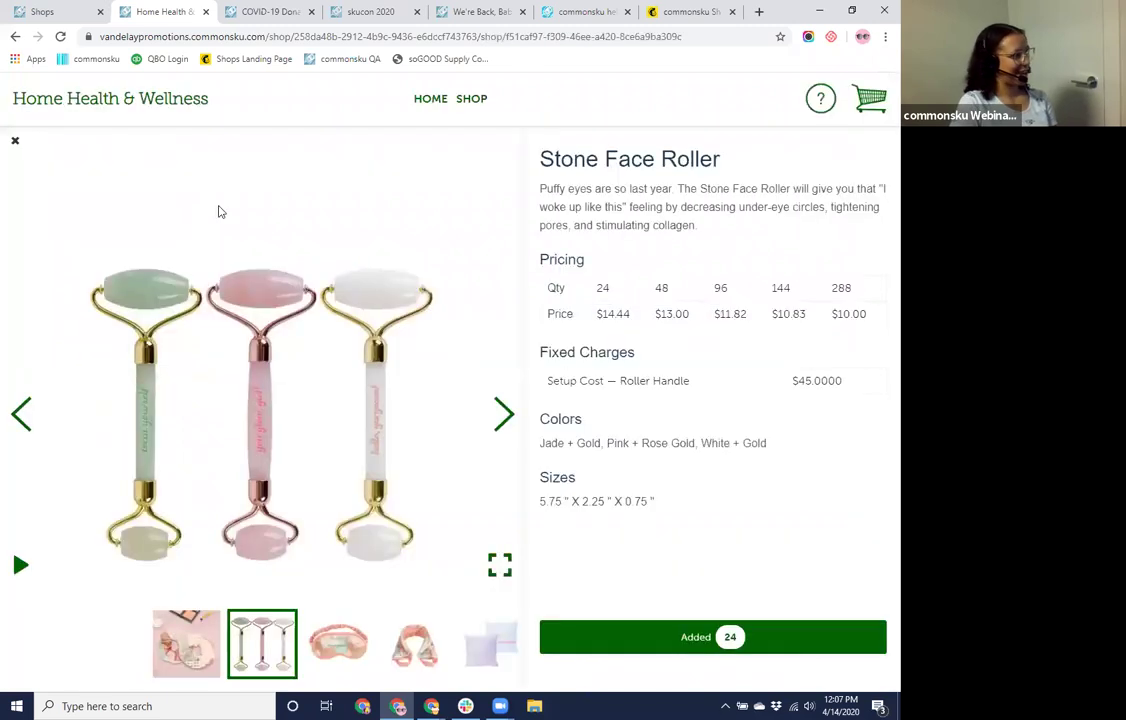
left_click(15, 139)
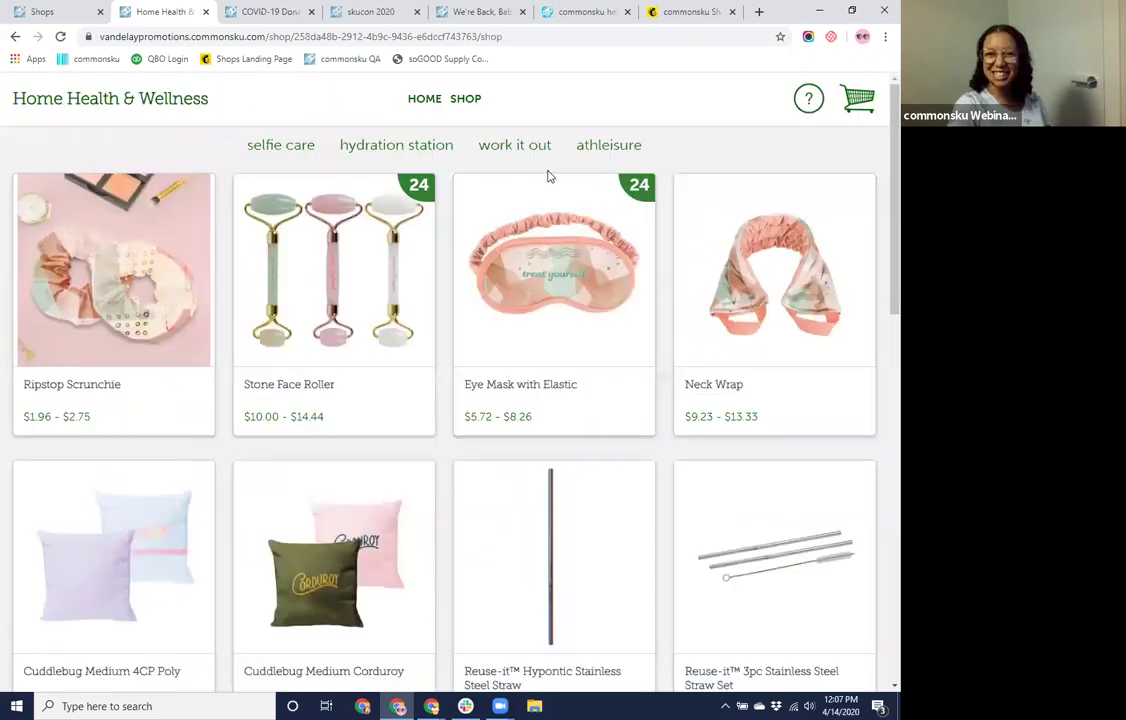
Under athleisure, view the Ladies' Charge Active Tee in grey, blue, red and purple, then clear the filter
left_click(612, 146)
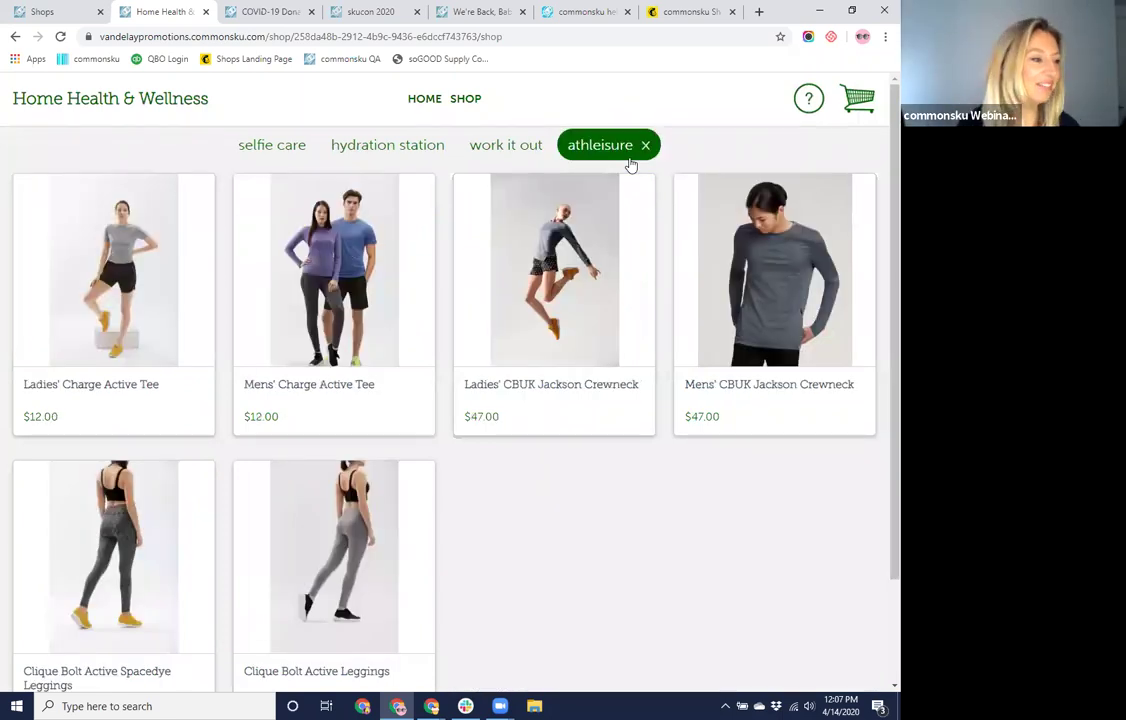
left_click(118, 252)
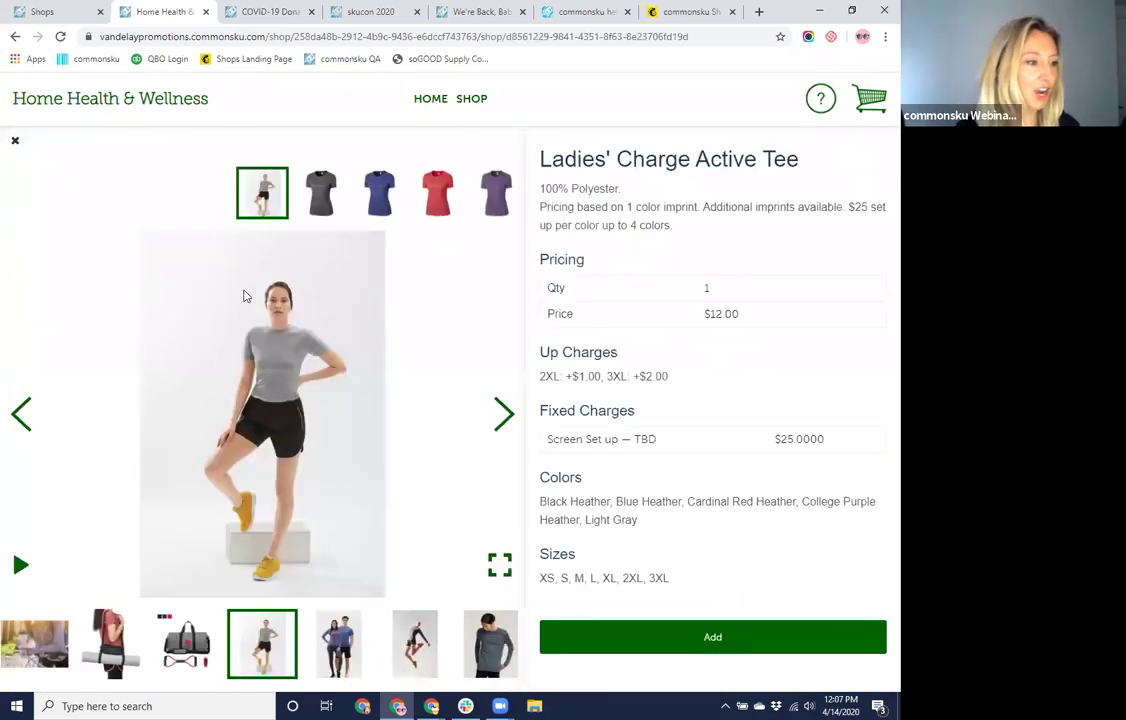
left_click(314, 214)
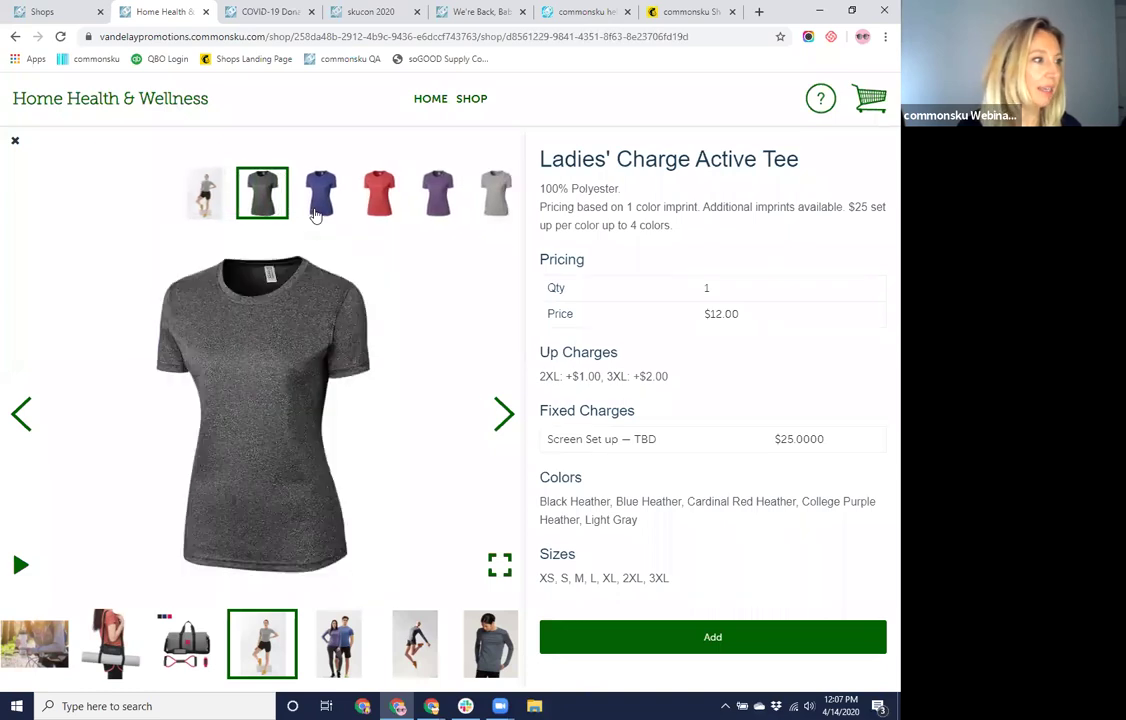
left_click(315, 214)
left_click(315, 214)
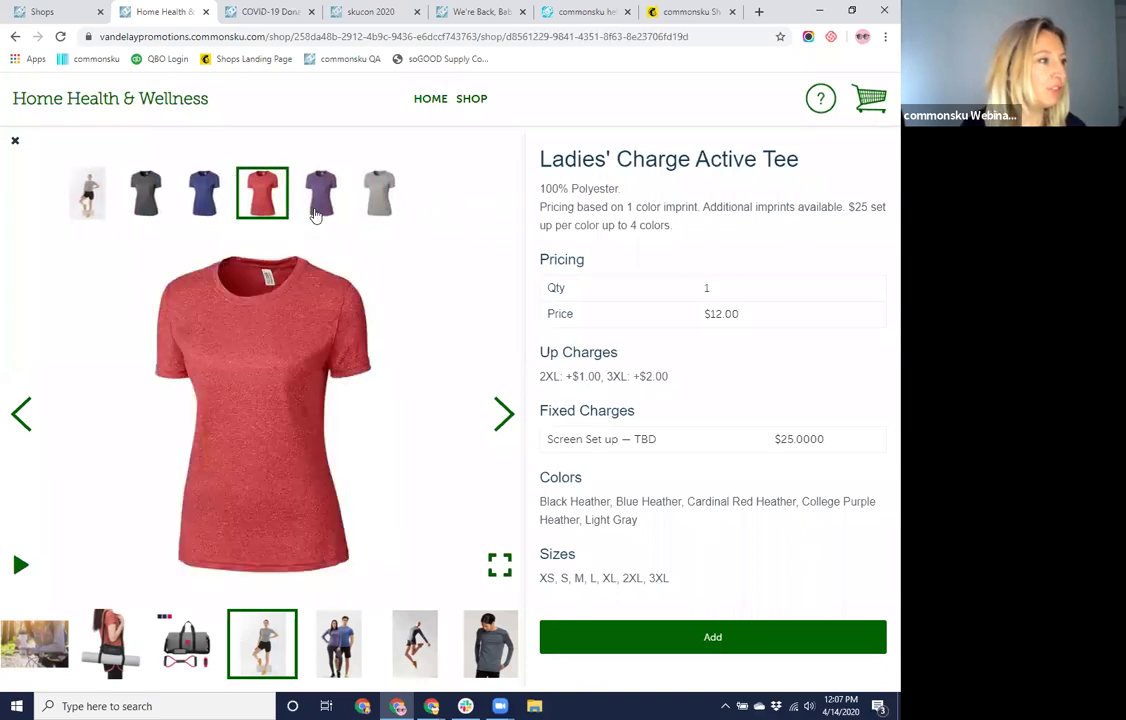
left_click(315, 214)
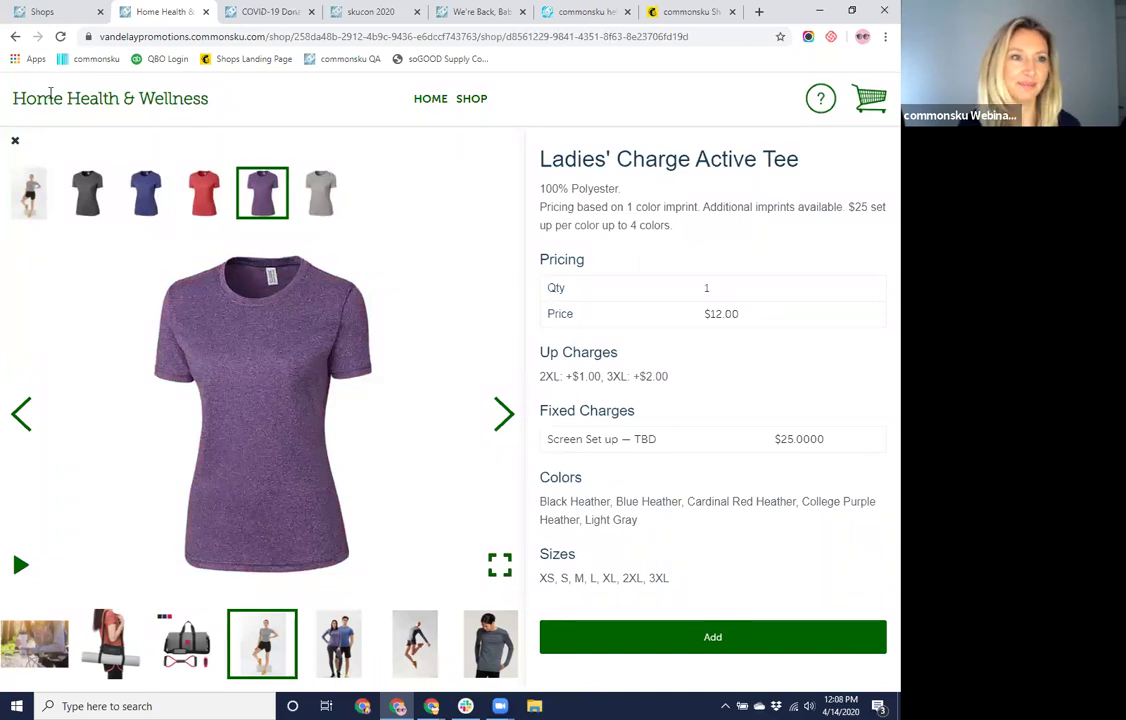
left_click(17, 144)
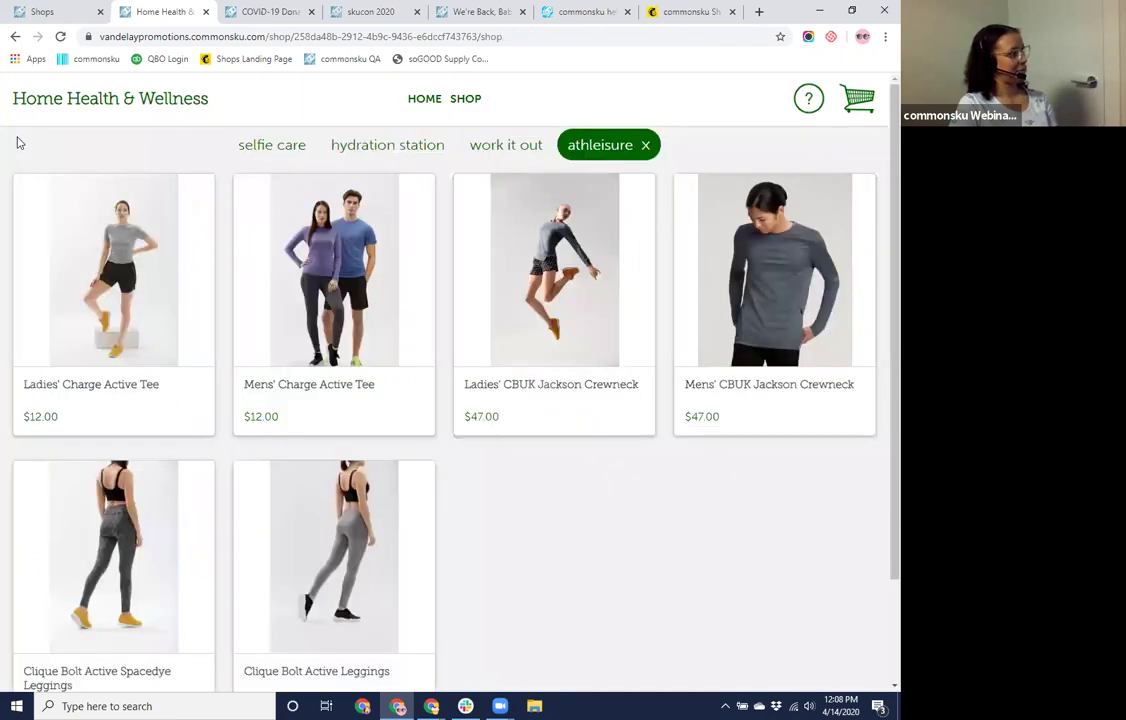
left_click(645, 146)
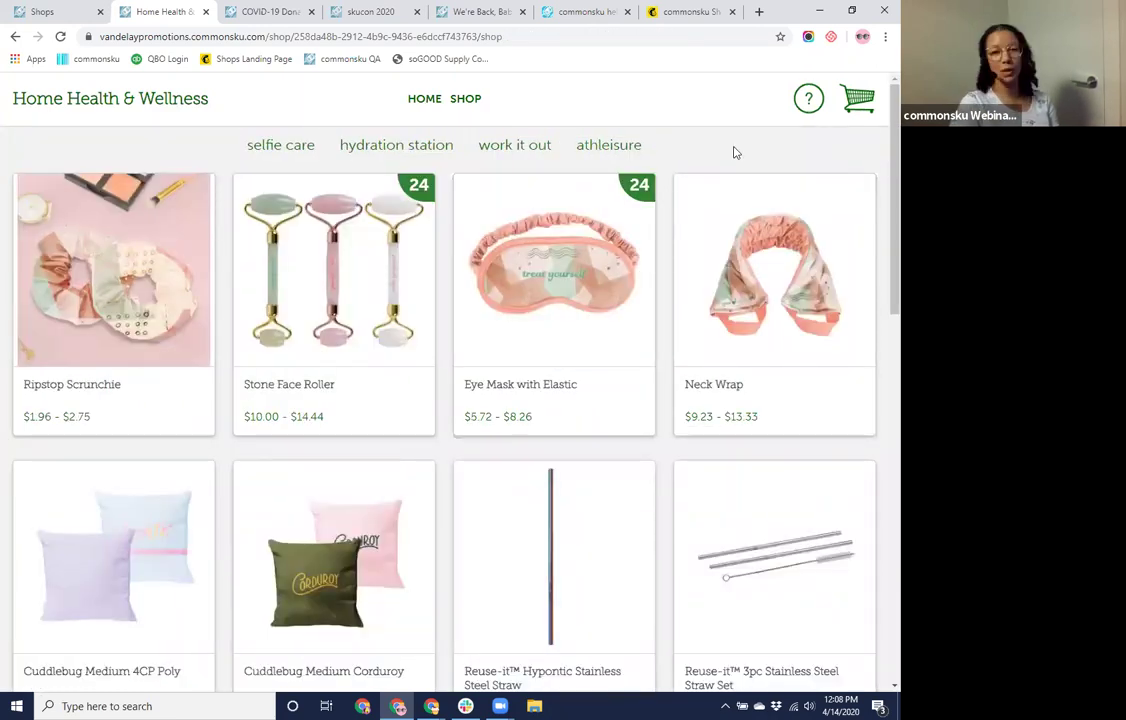
Highlight the shop's web address in the address bar, then deselect it
left_click(426, 36)
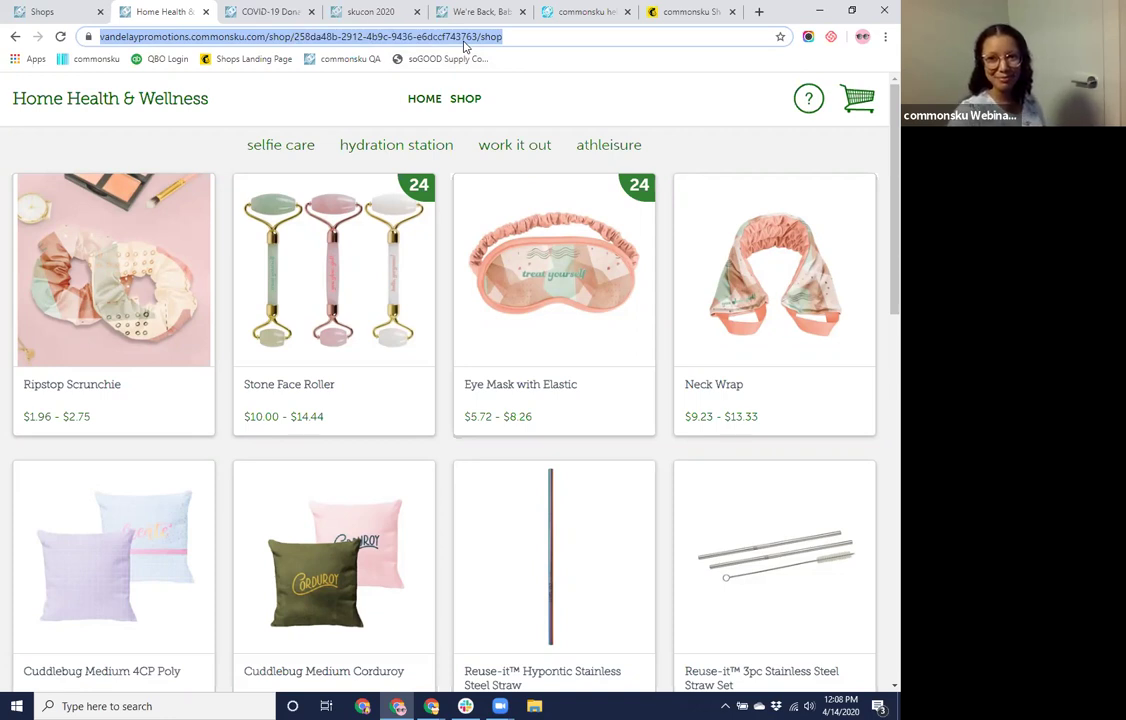
left_click(665, 146)
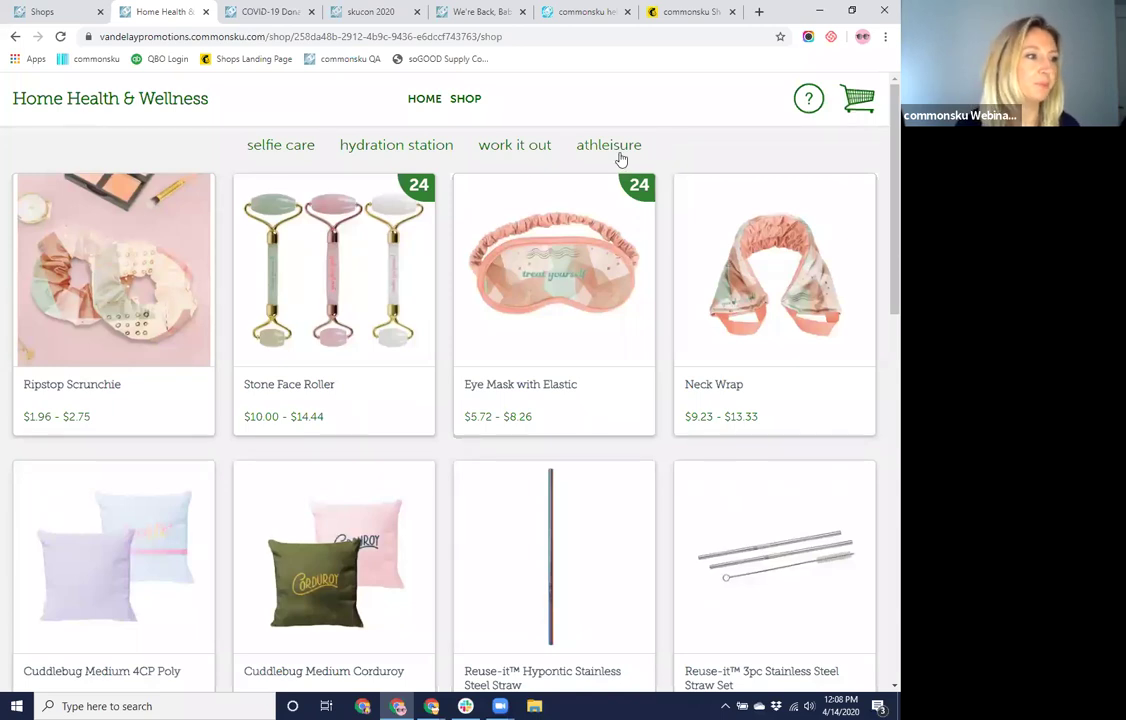
Open the Eye Mask details, highlight its description, then show the $634.80 cart order summary
left_click(552, 316)
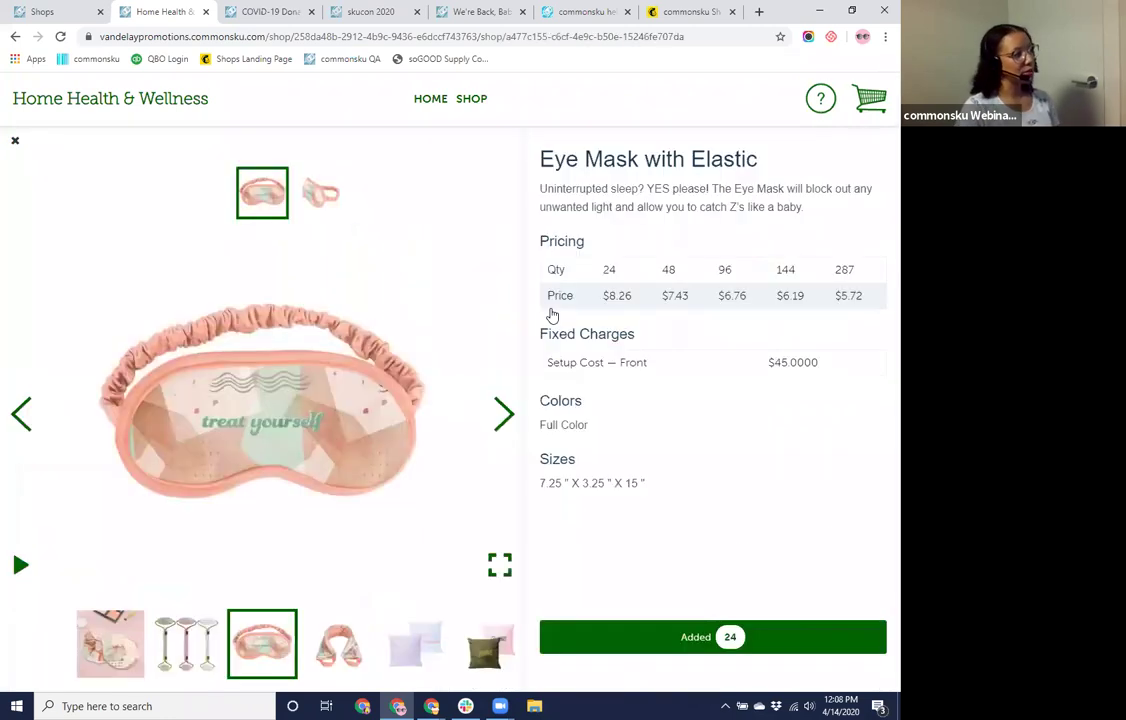
left_click_drag(805, 208, 540, 189)
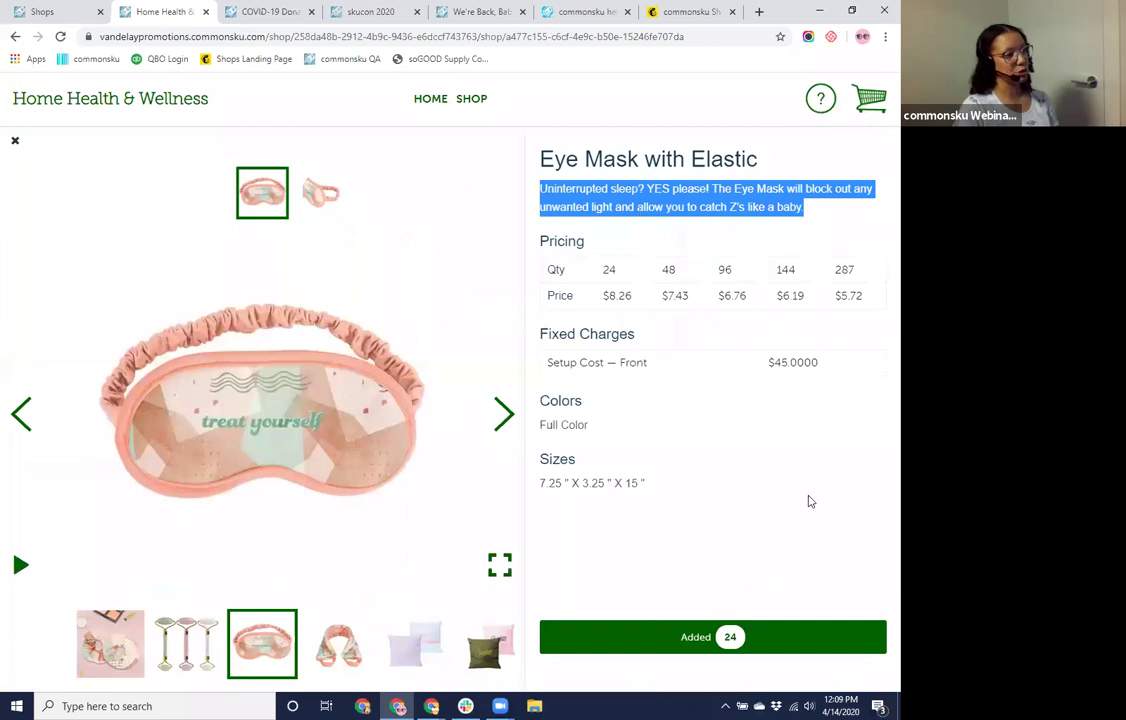
left_click(809, 499)
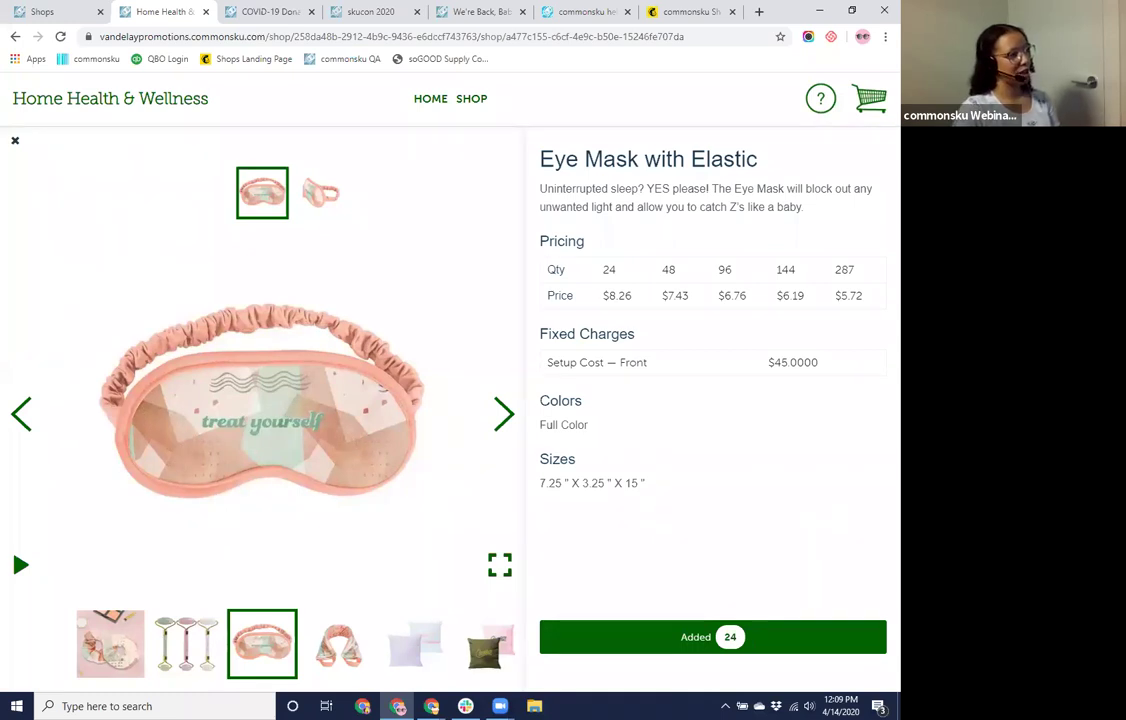
left_click(869, 100)
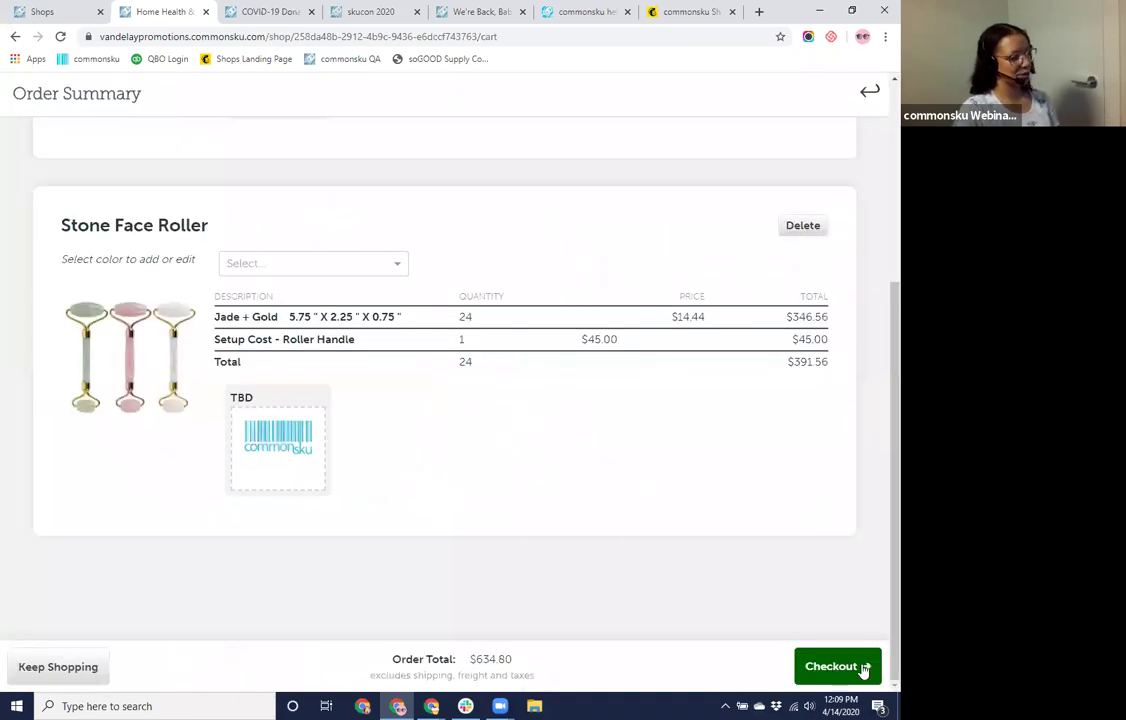
Return to checkout for the $634.80 order, set shipping to match billing, and start an order comment
left_click(858, 666)
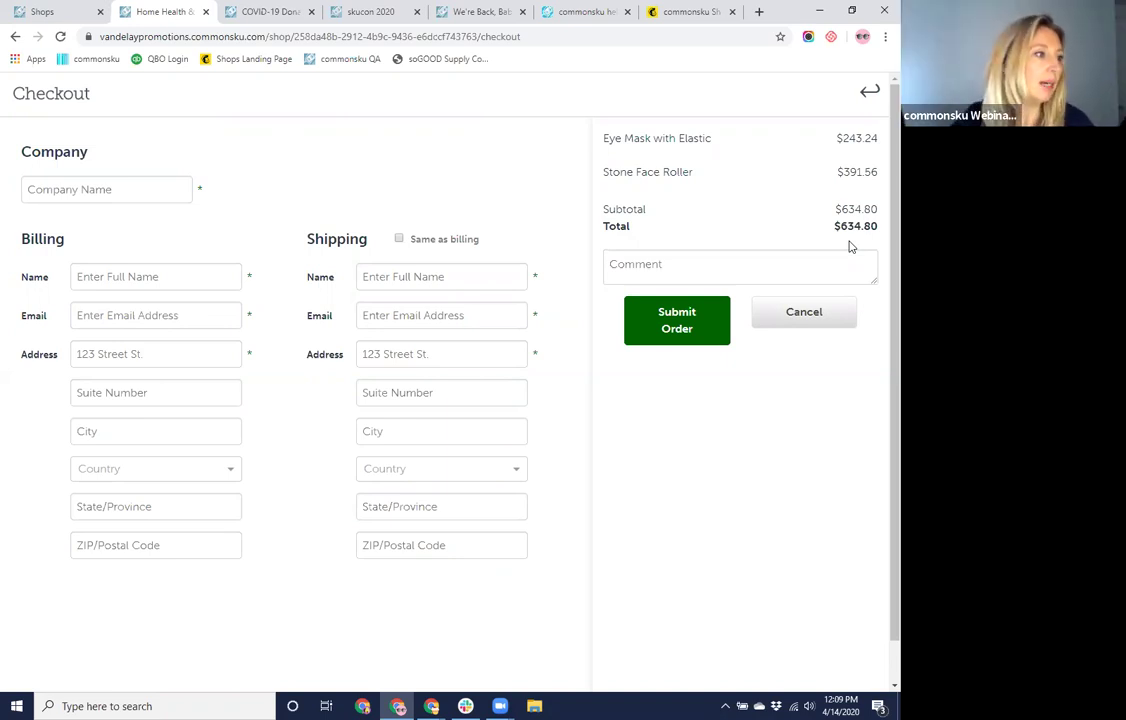
left_click(869, 92)
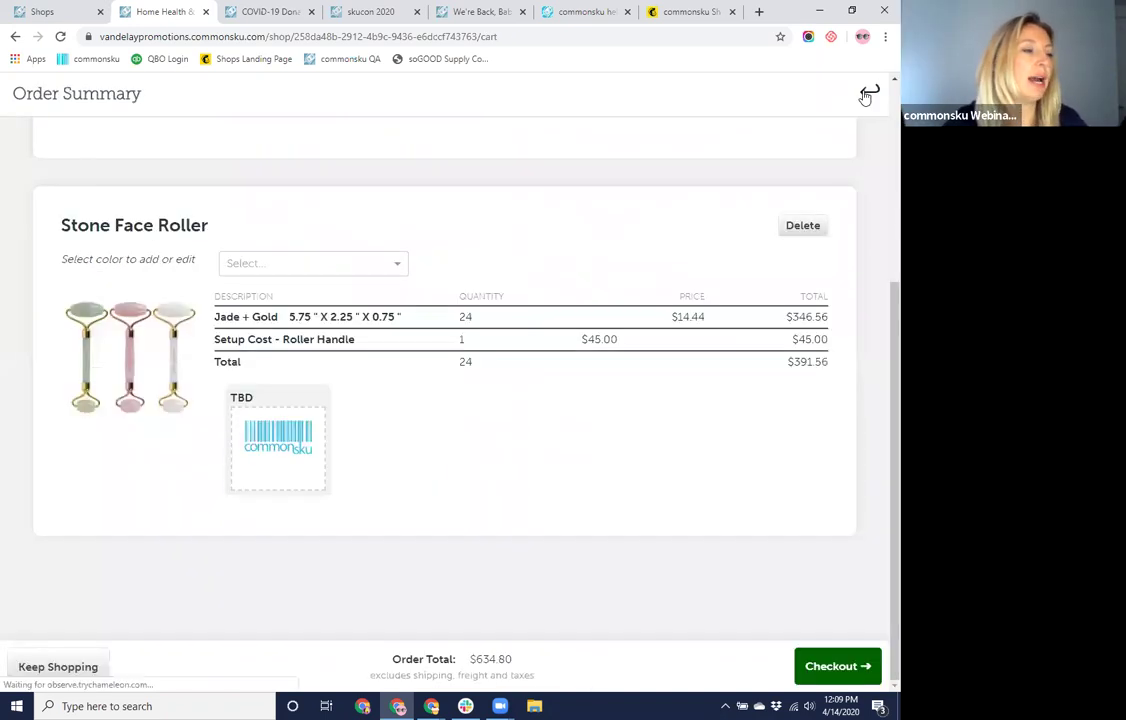
left_click(837, 665)
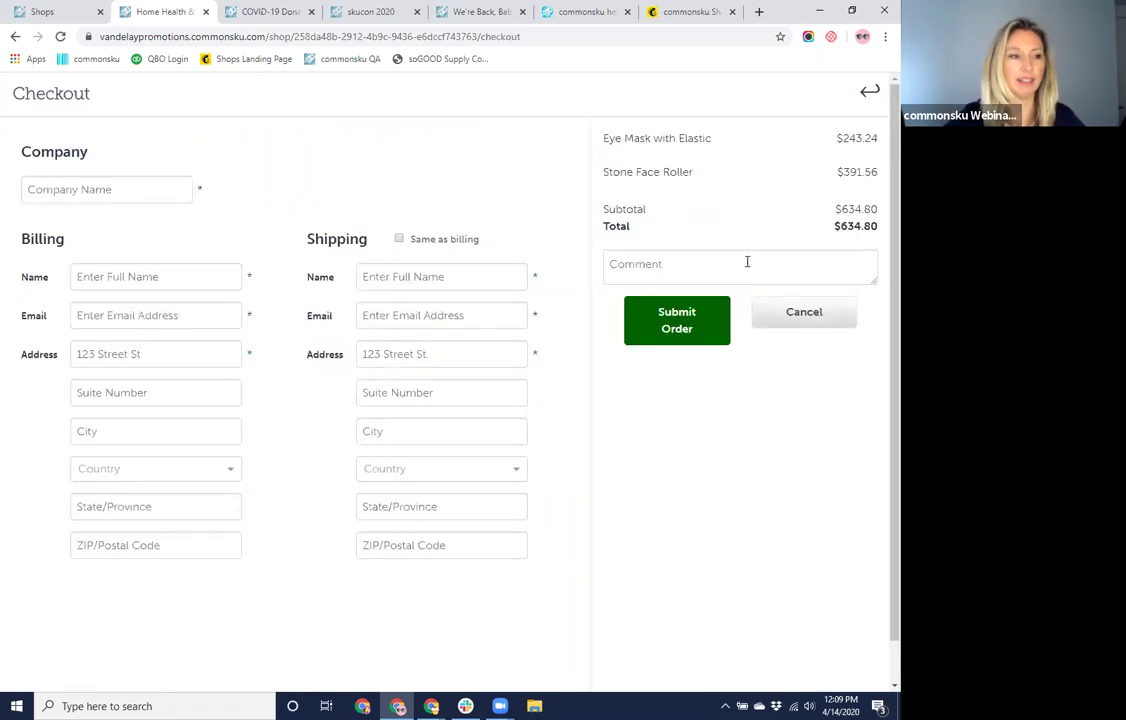
left_click(740, 253)
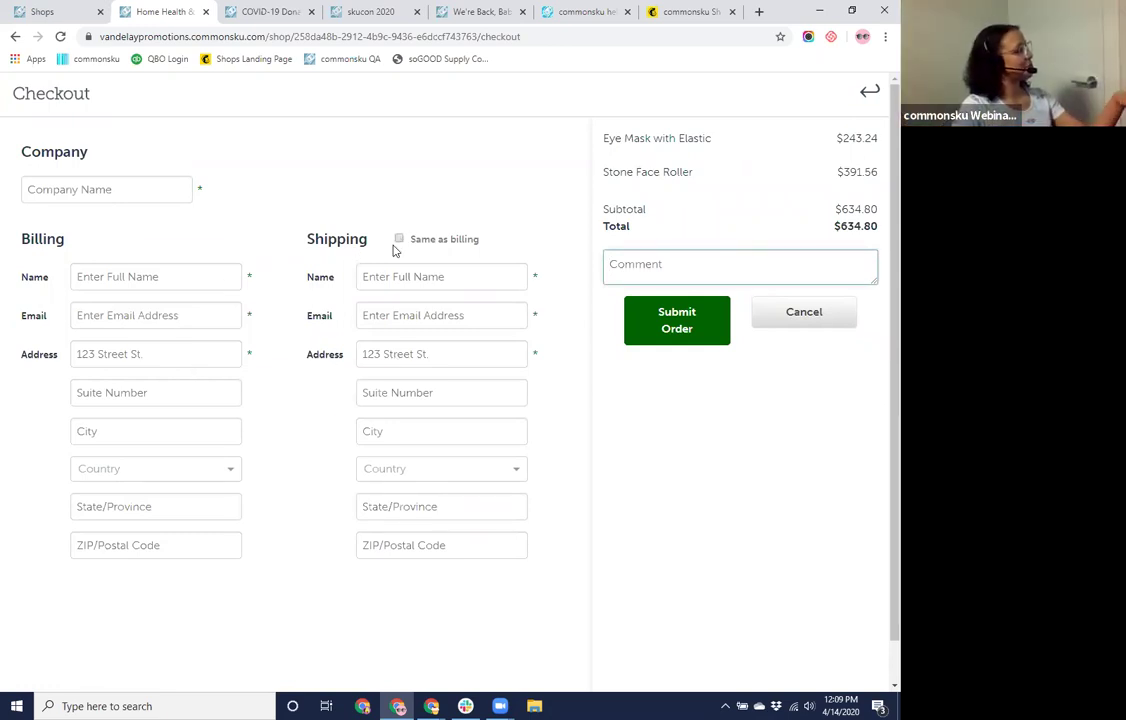
left_click(399, 239)
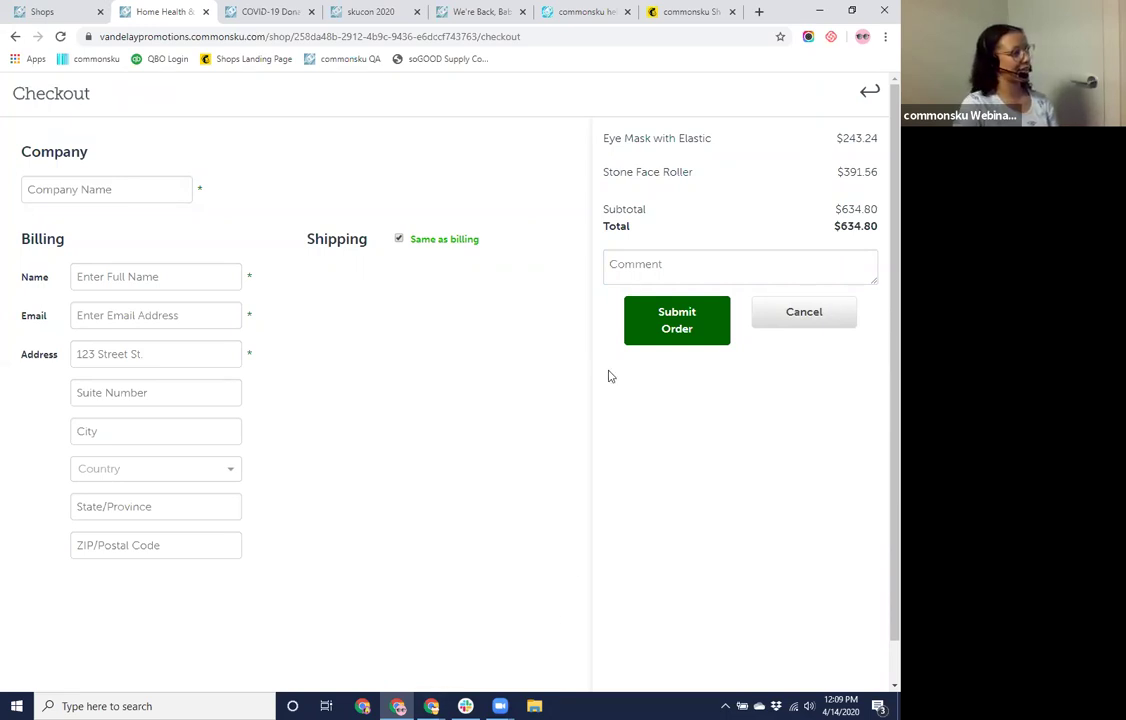
left_click(622, 264)
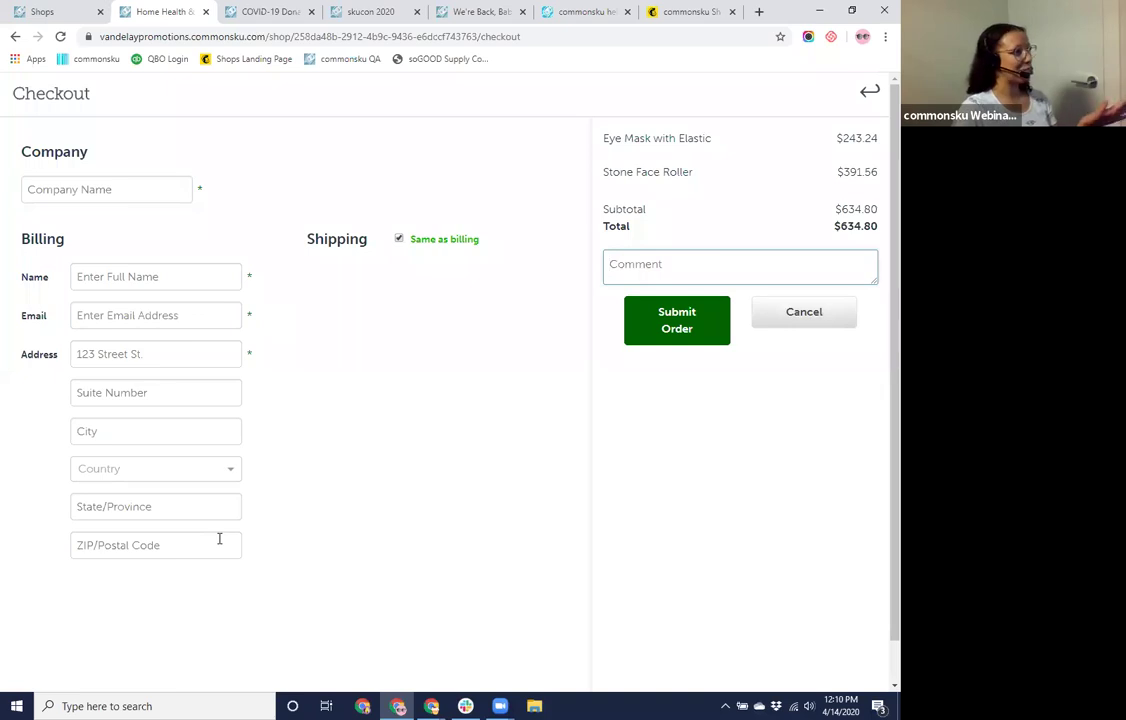
Back out of checkout to the Eye Mask product page, then switch to the shop-type chooser
left_click(866, 98)
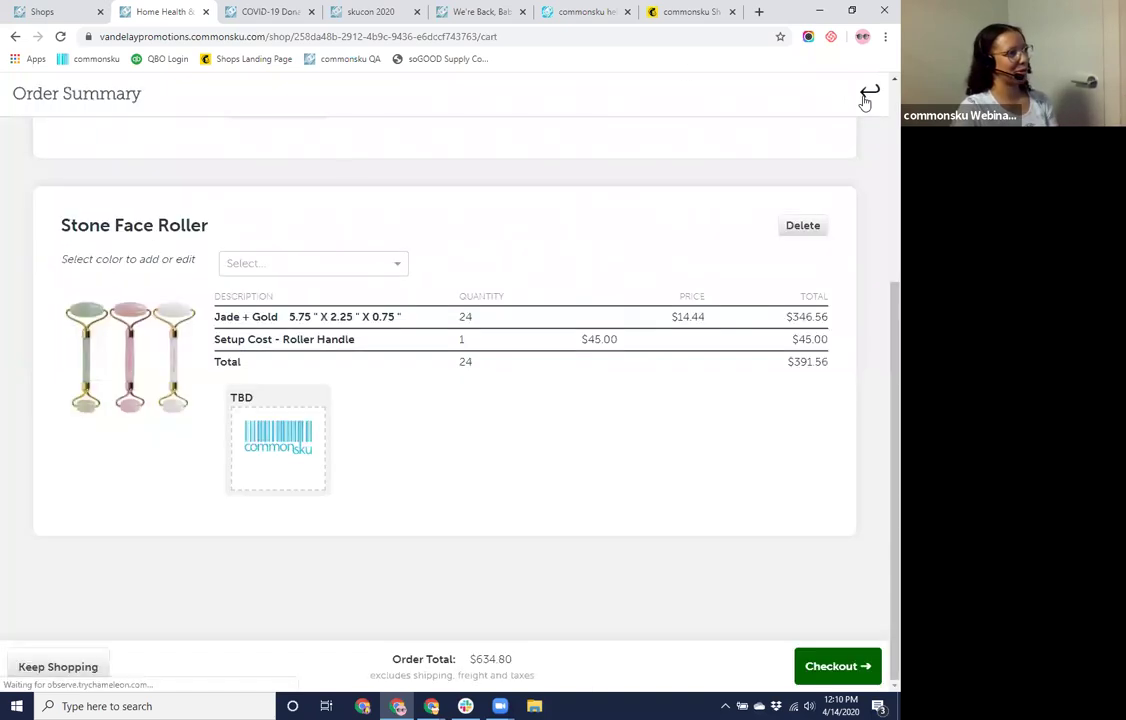
left_click(867, 99)
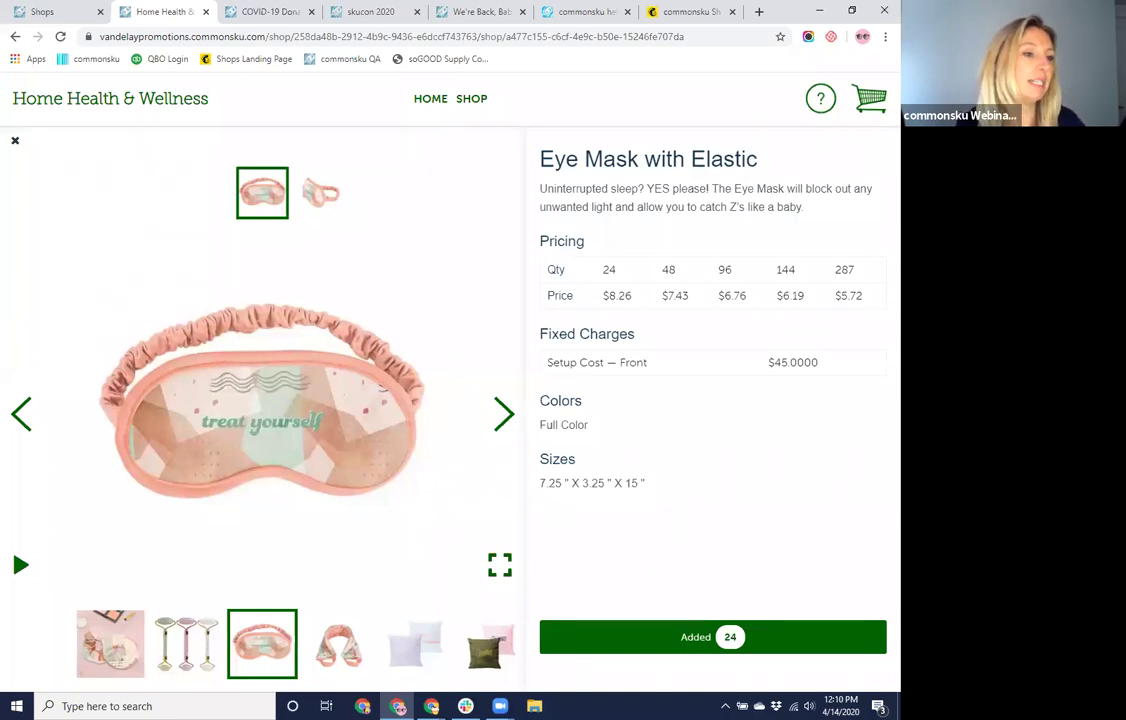
left_click(50, 11)
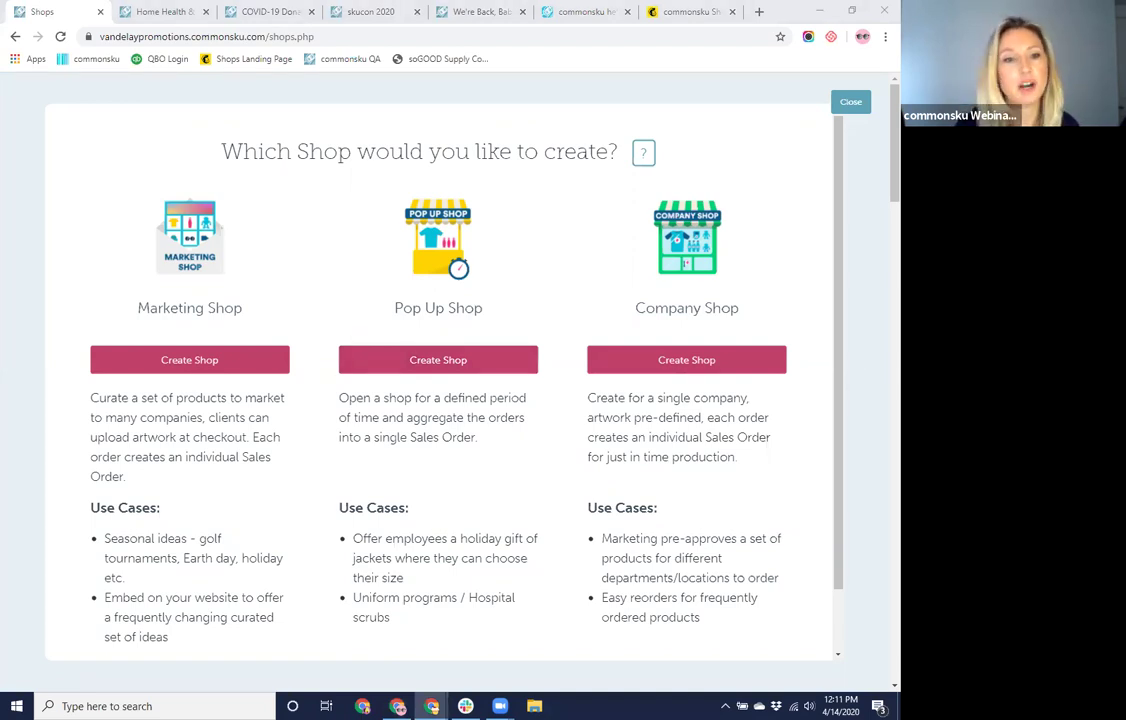
Switch to the COVID-19 Donations shop tab to see its Feed the Frontlines TO welcome message
left_click(268, 11)
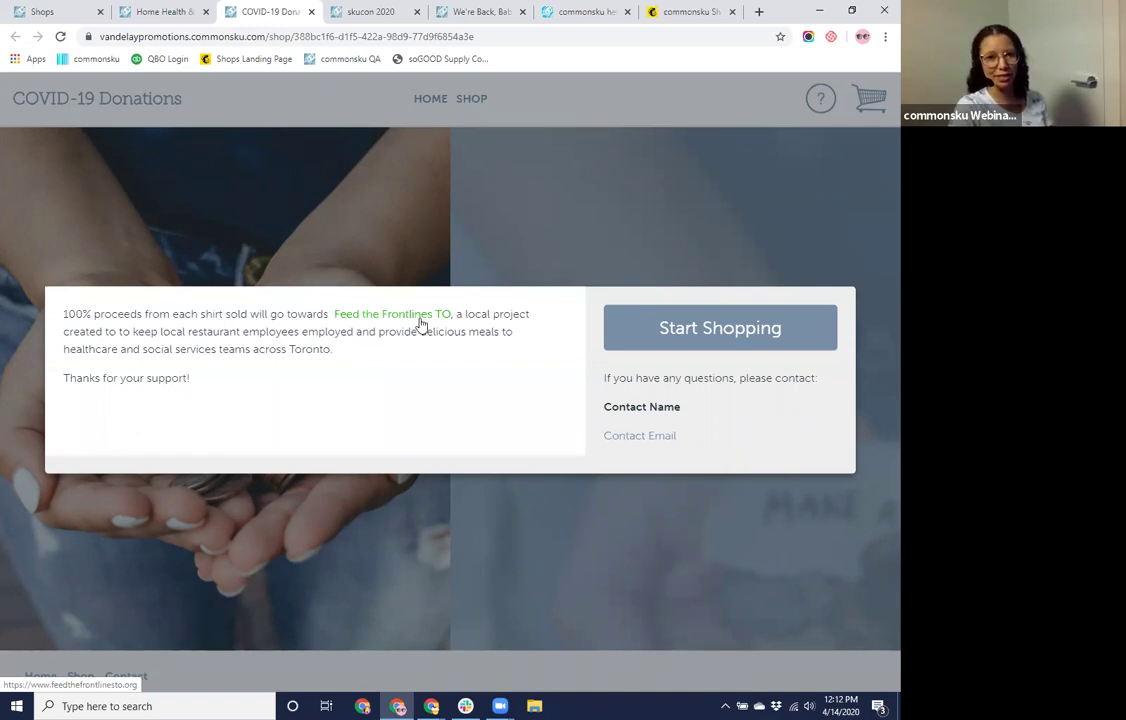
Dismiss the welcome message and enter the COVID-19 Donations T-shirt listing
left_click(771, 313)
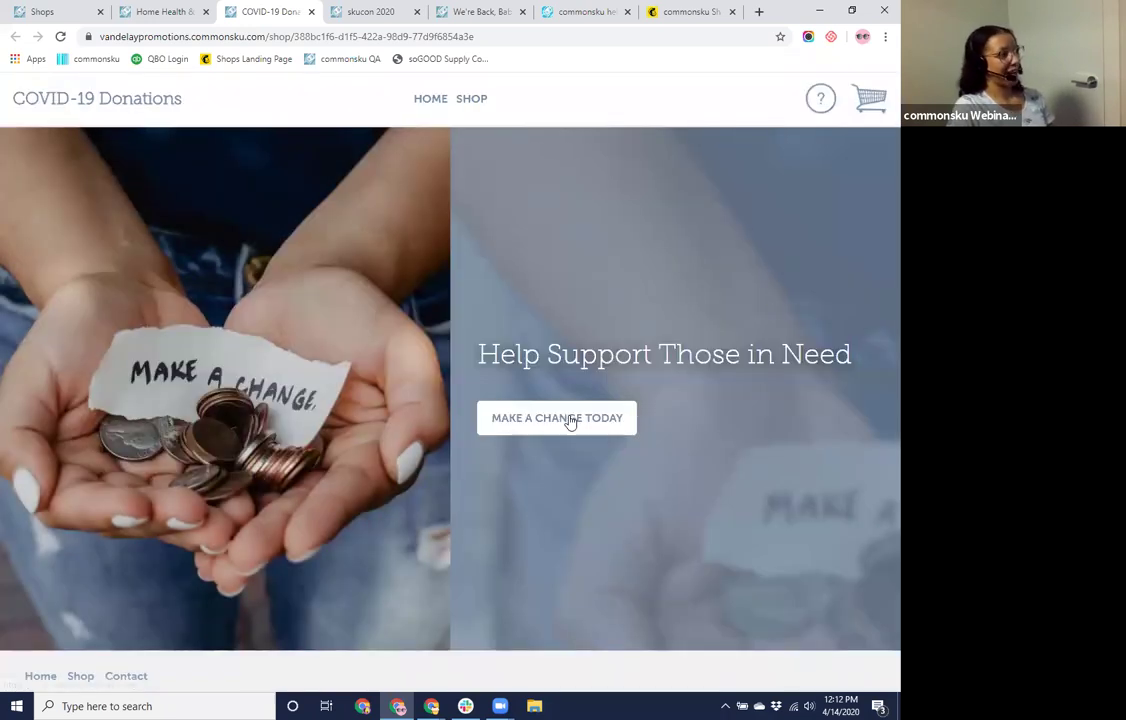
left_click(570, 421)
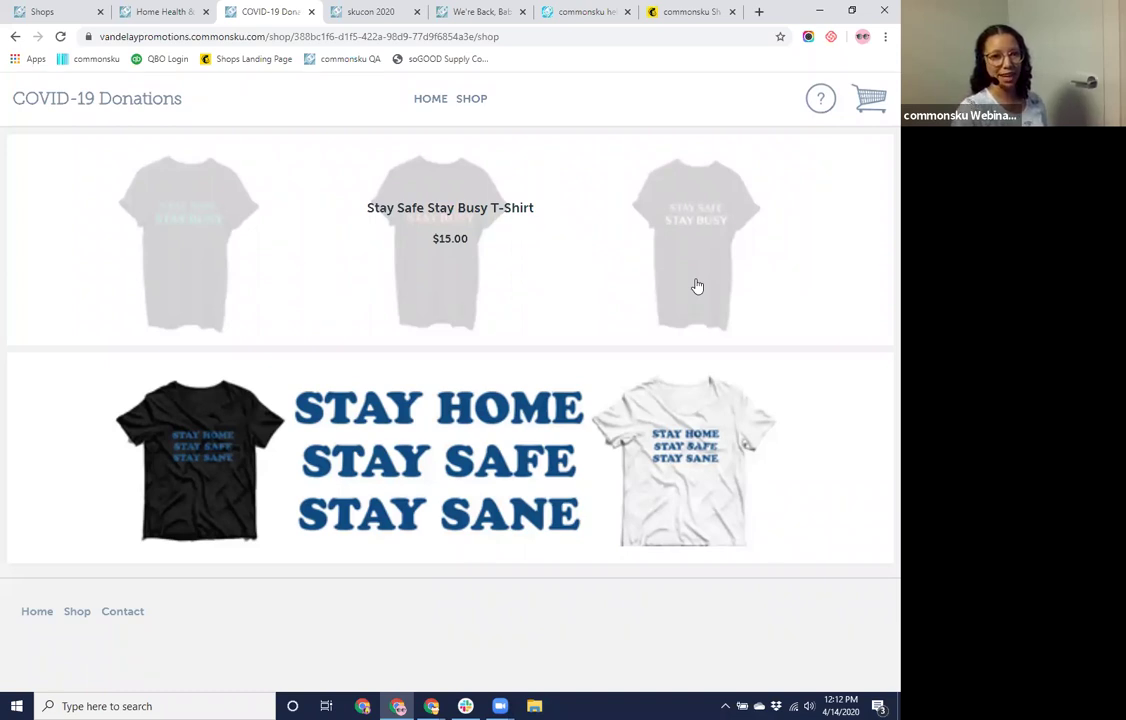
left_click(472, 234)
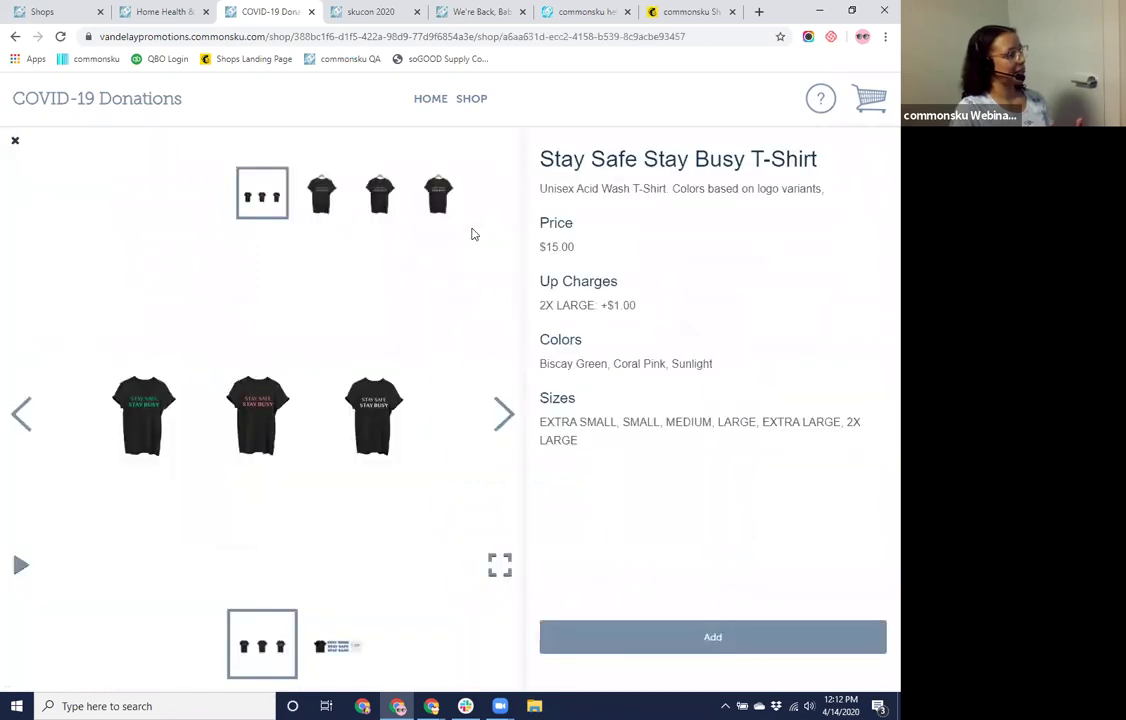
triple_click(560, 248)
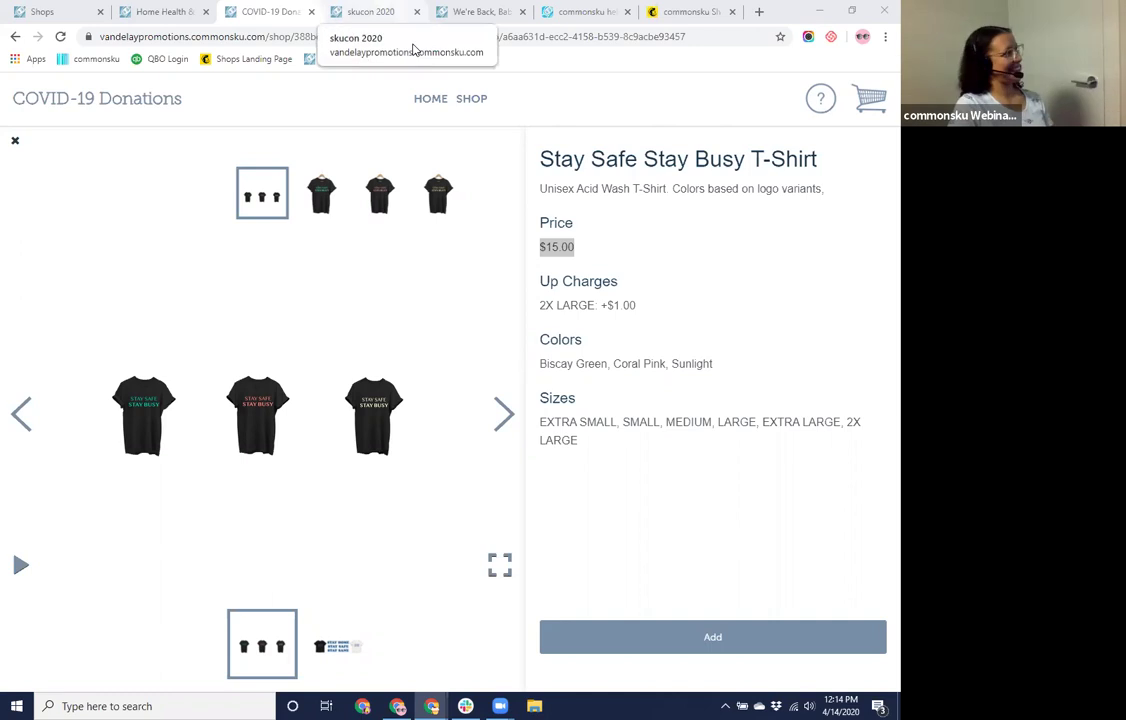
Switch to the skucon 2020 shop and highlight the $200 limit in its welcome text
left_click(375, 12)
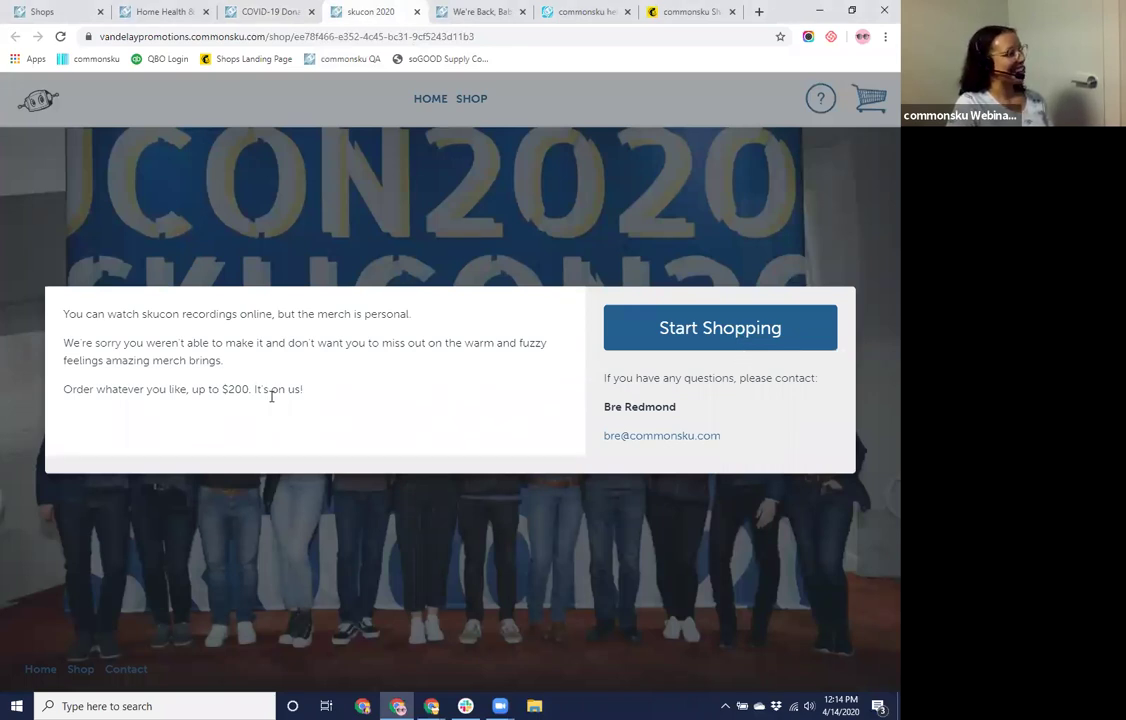
left_click_drag(257, 390, 222, 390)
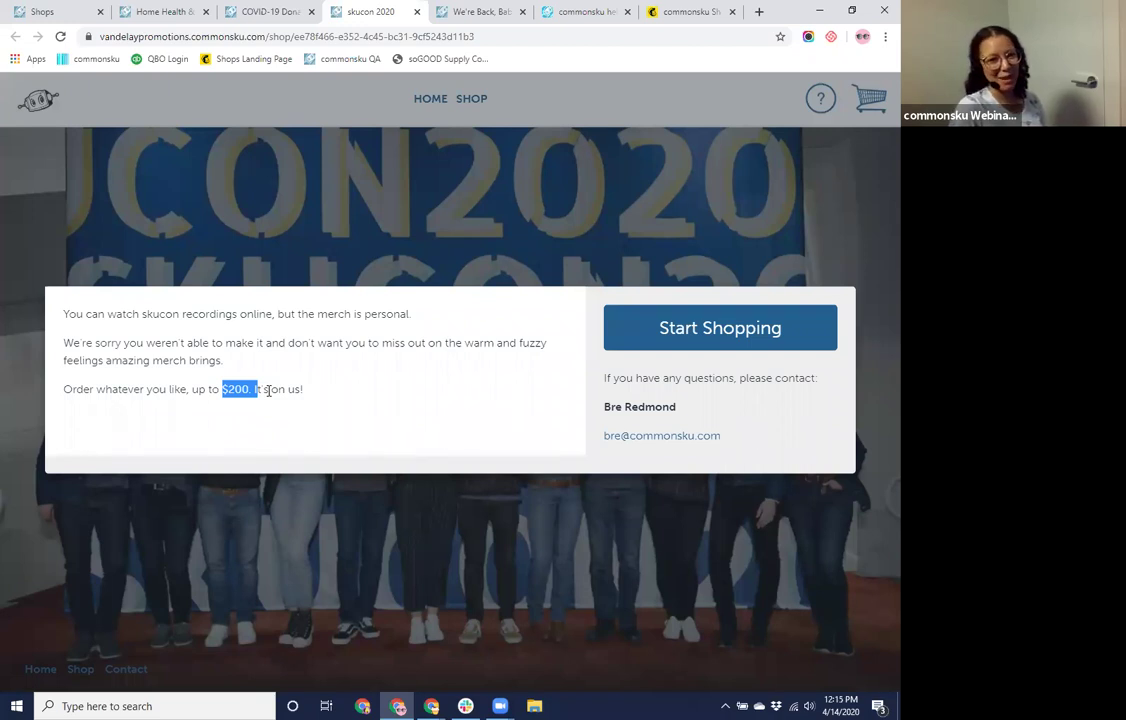
left_click(238, 404)
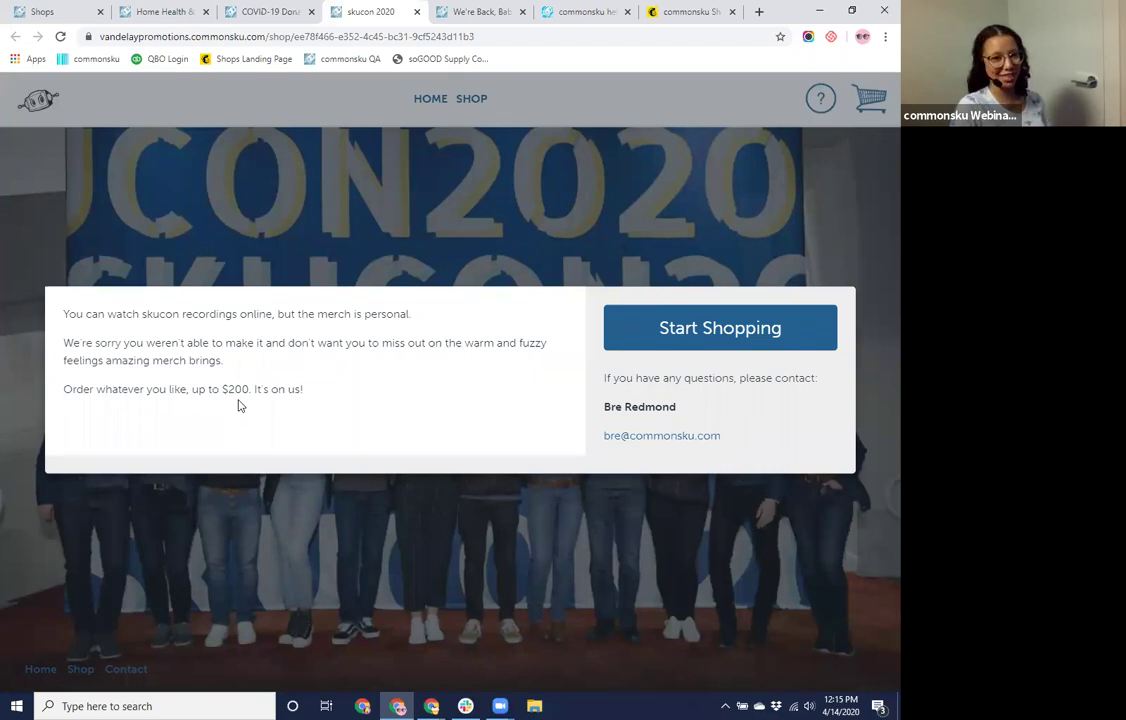
Enter the skucon 2020 product grid and open the 16 oz Ello Cole Vacuum Stainless Tumbler
left_click(717, 328)
left_click(463, 402)
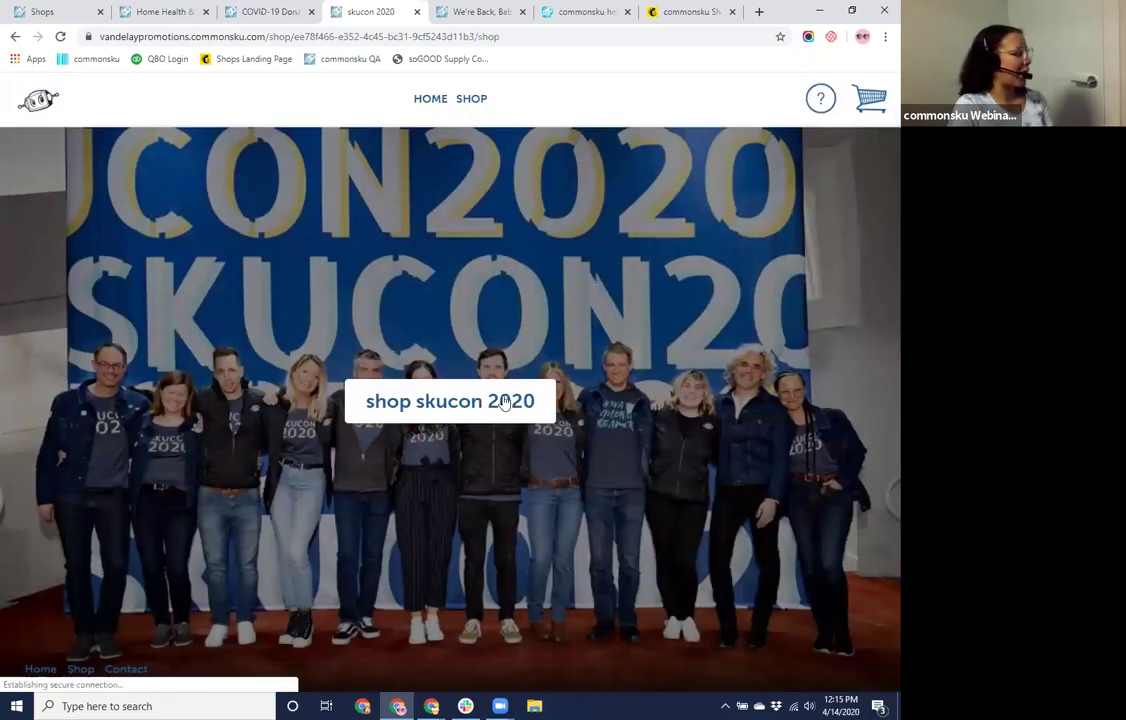
left_click(398, 296)
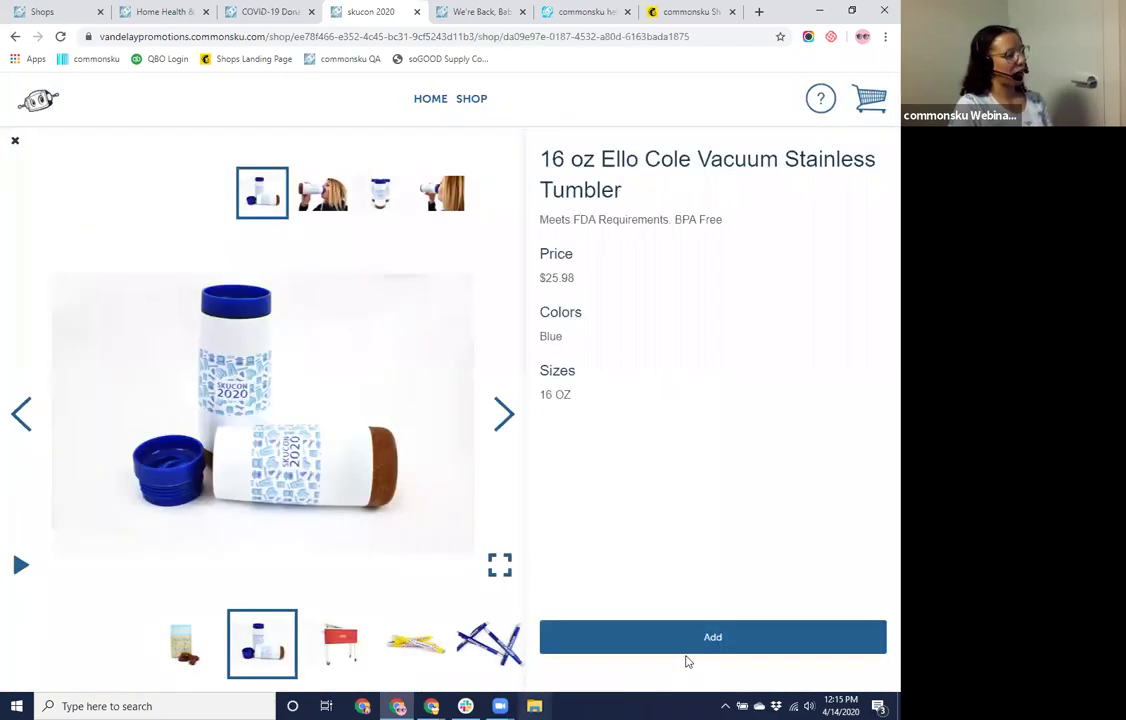
Add one 16 oz tumbler to the cart and proceed to checkout
left_click(690, 639)
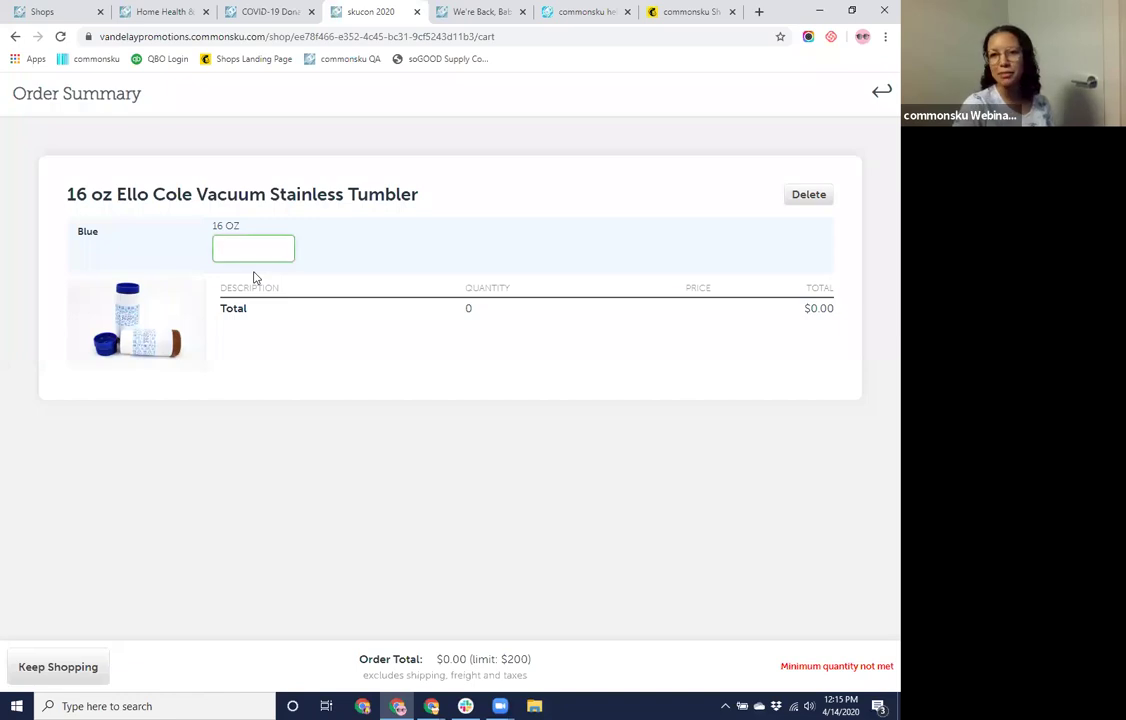
type("1")
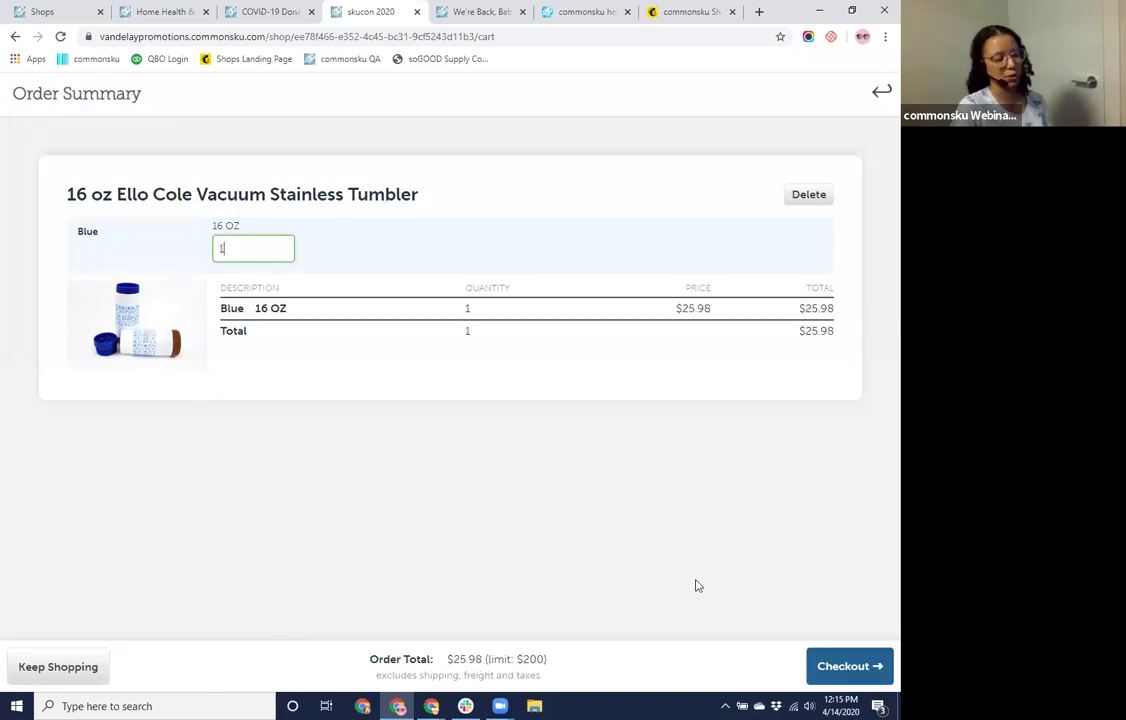
left_click(858, 672)
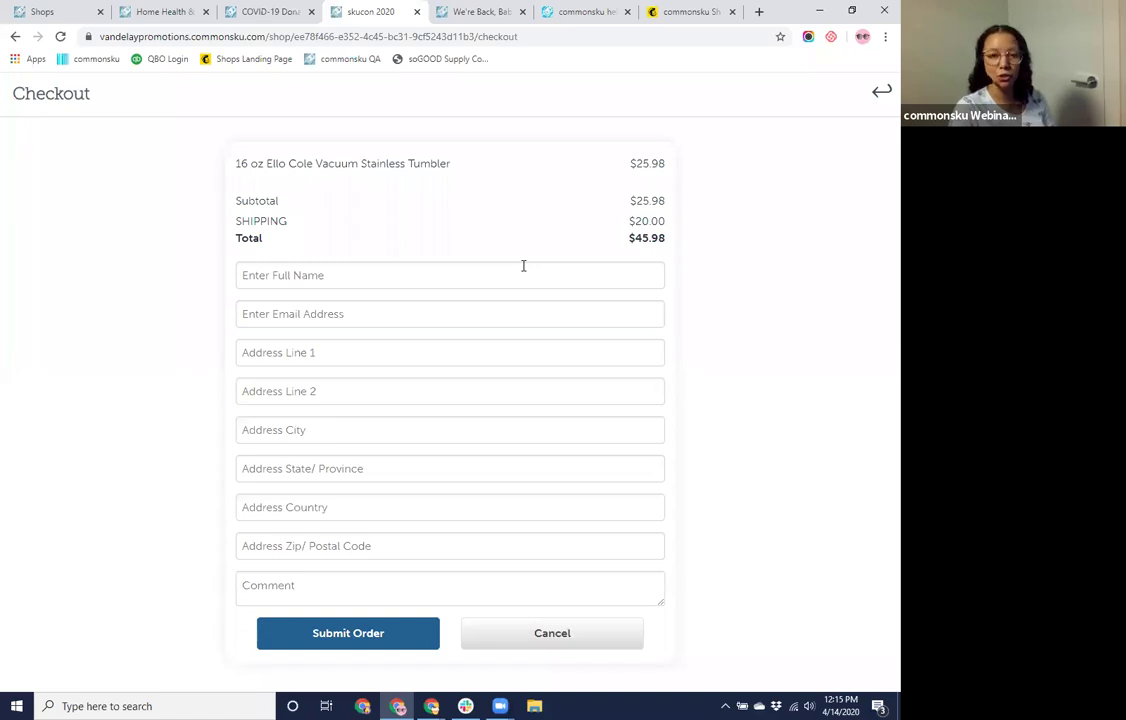
Touch the address fields and submit the empty checkout form to trigger required-field warnings
left_click(450, 352)
left_click(477, 398)
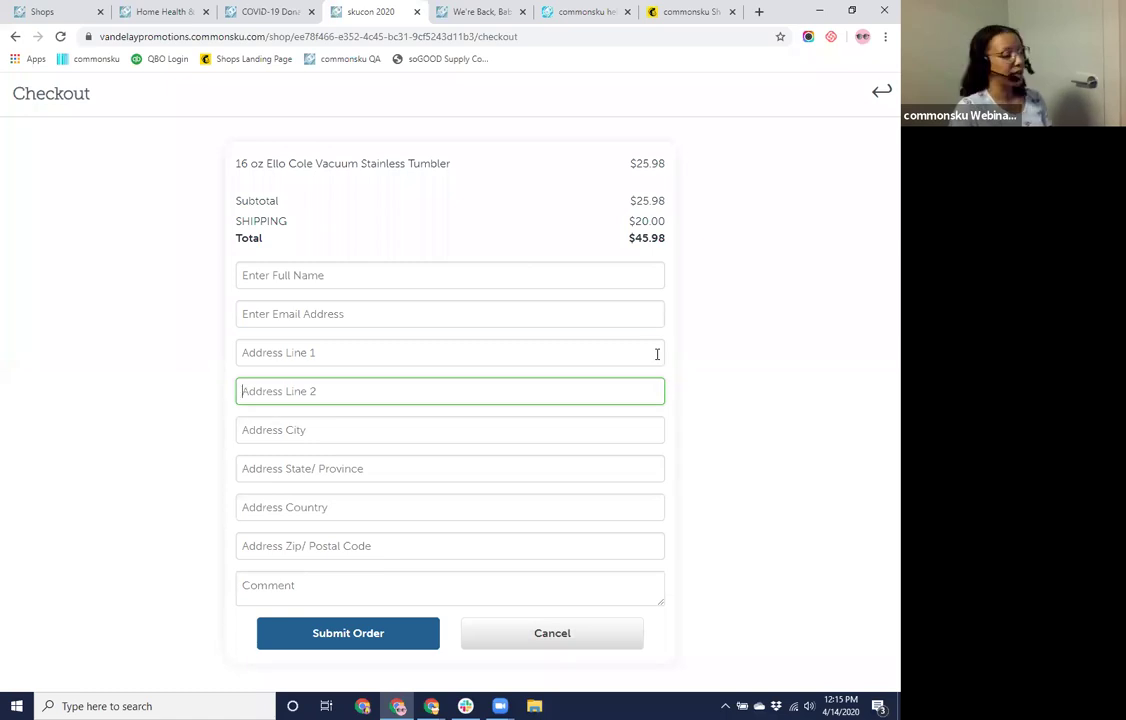
left_click(395, 634)
scroll(736, 398, "down", 1)
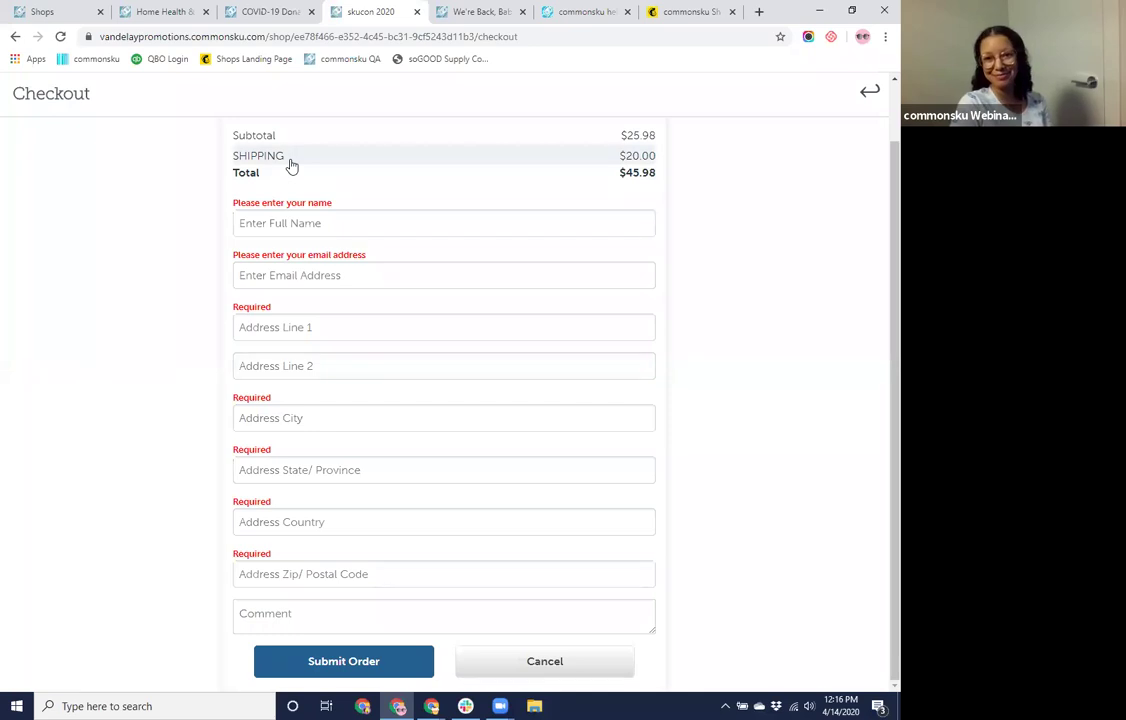
left_click(867, 95)
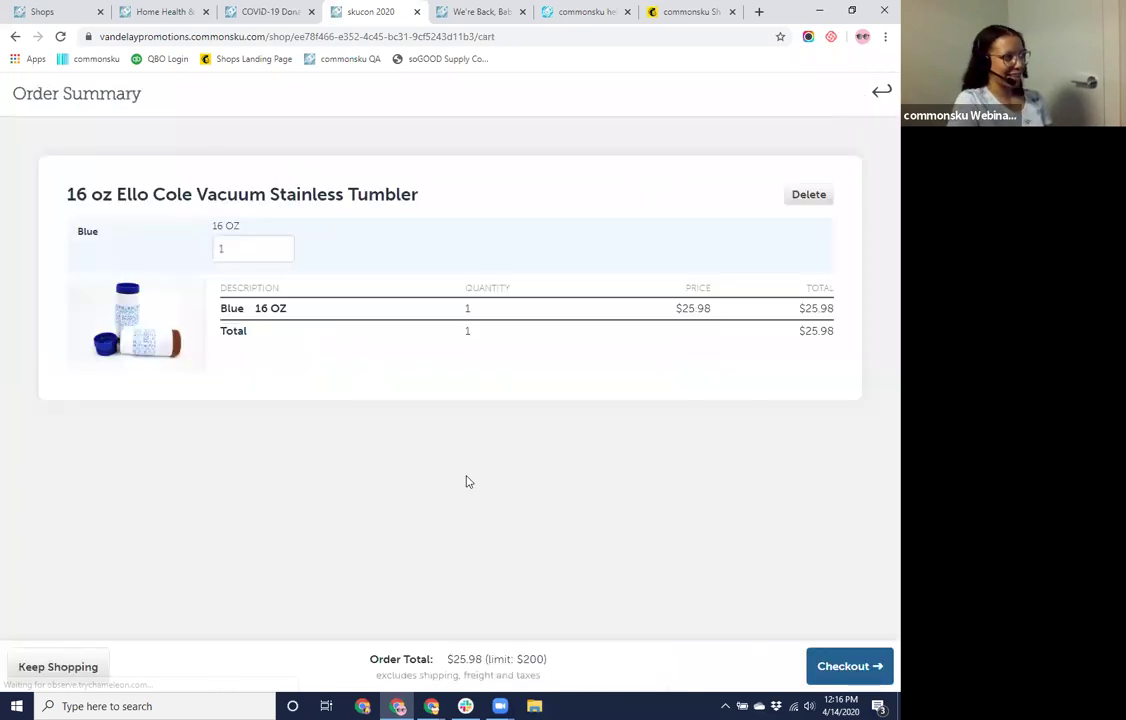
left_click(95, 668)
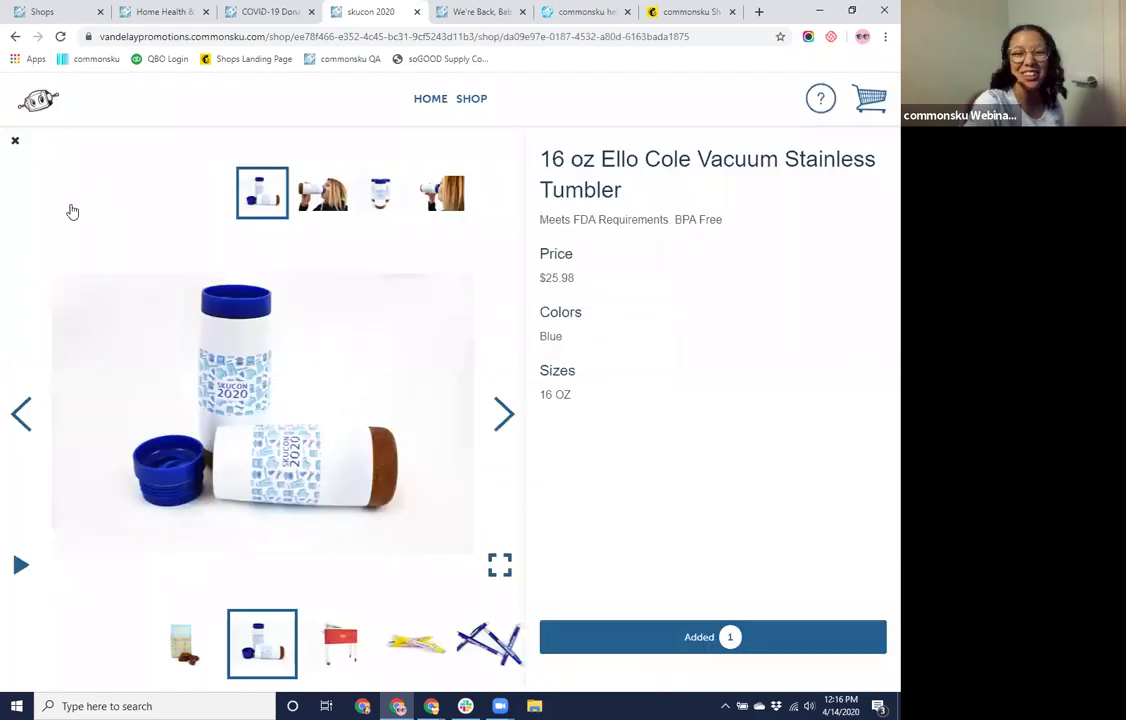
left_click(15, 142)
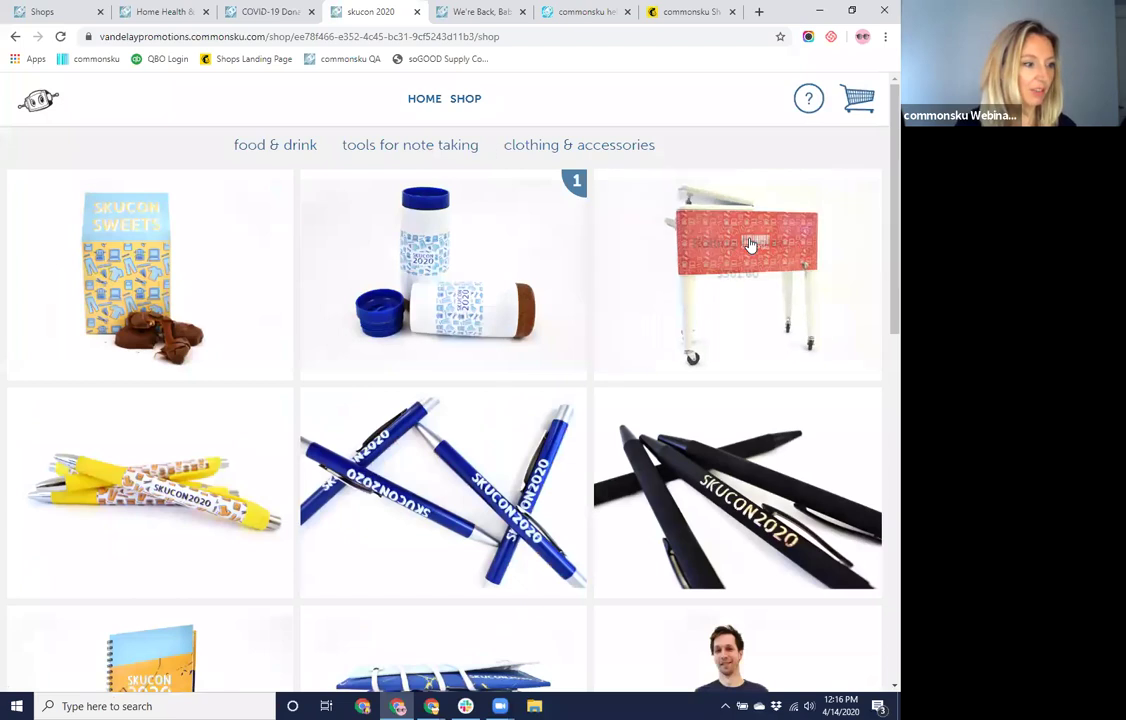
left_click(749, 242)
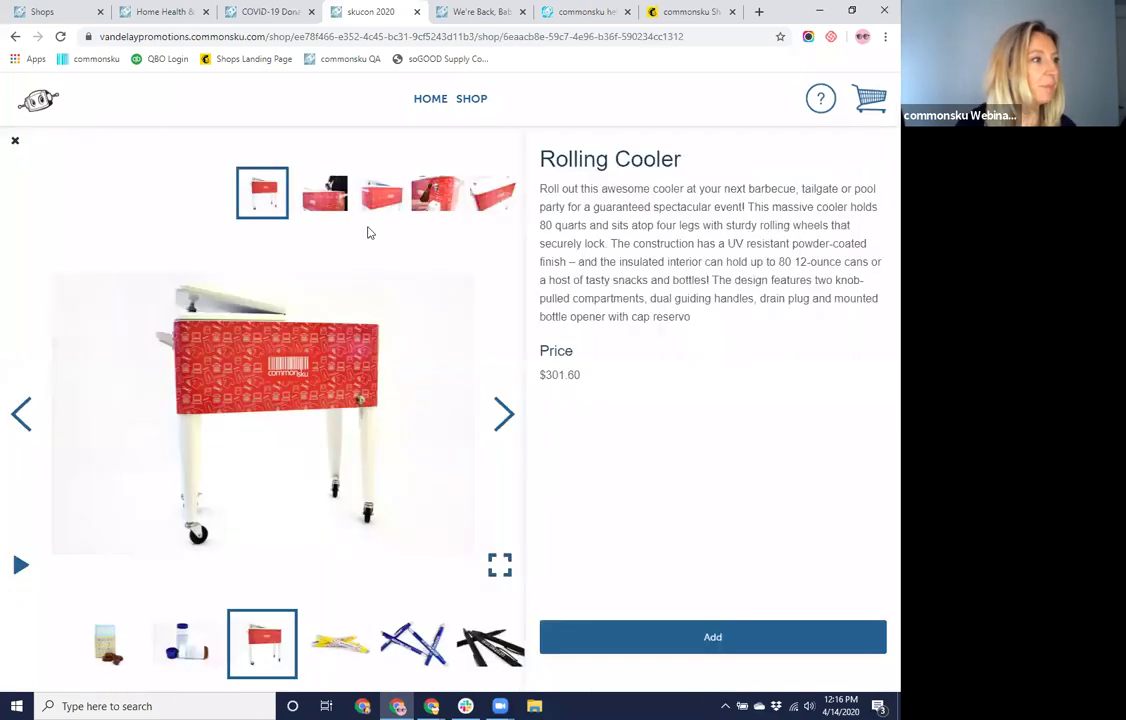
left_click(318, 196)
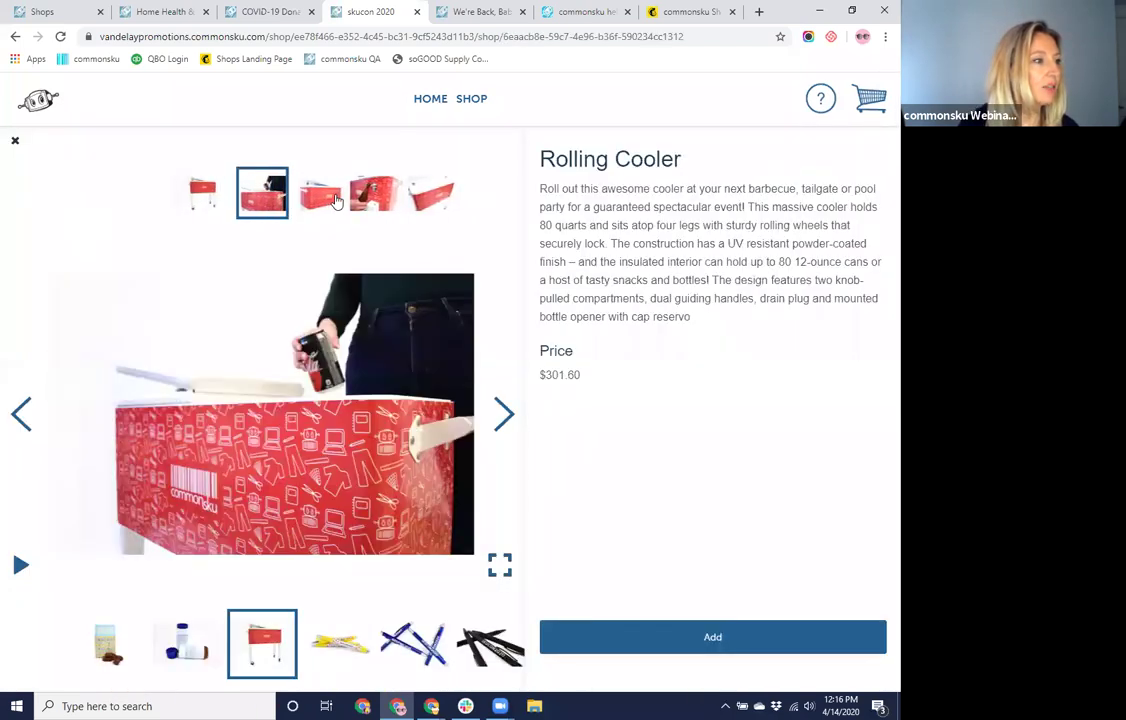
left_click(336, 199)
left_click(336, 199)
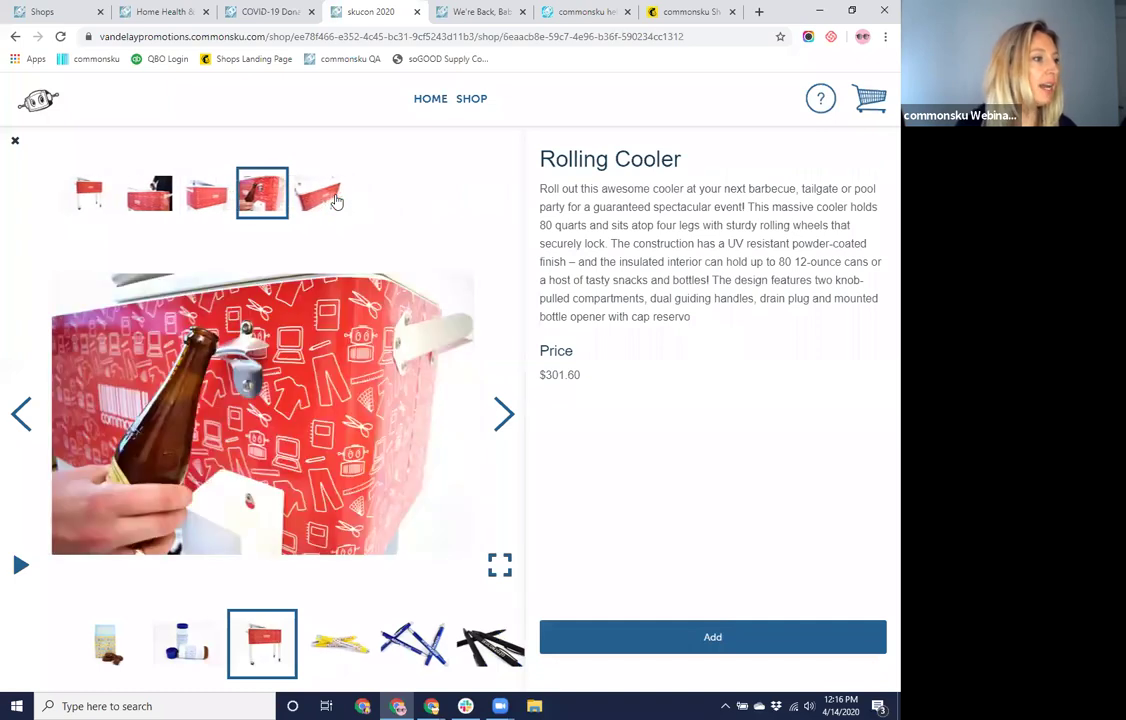
left_click(336, 199)
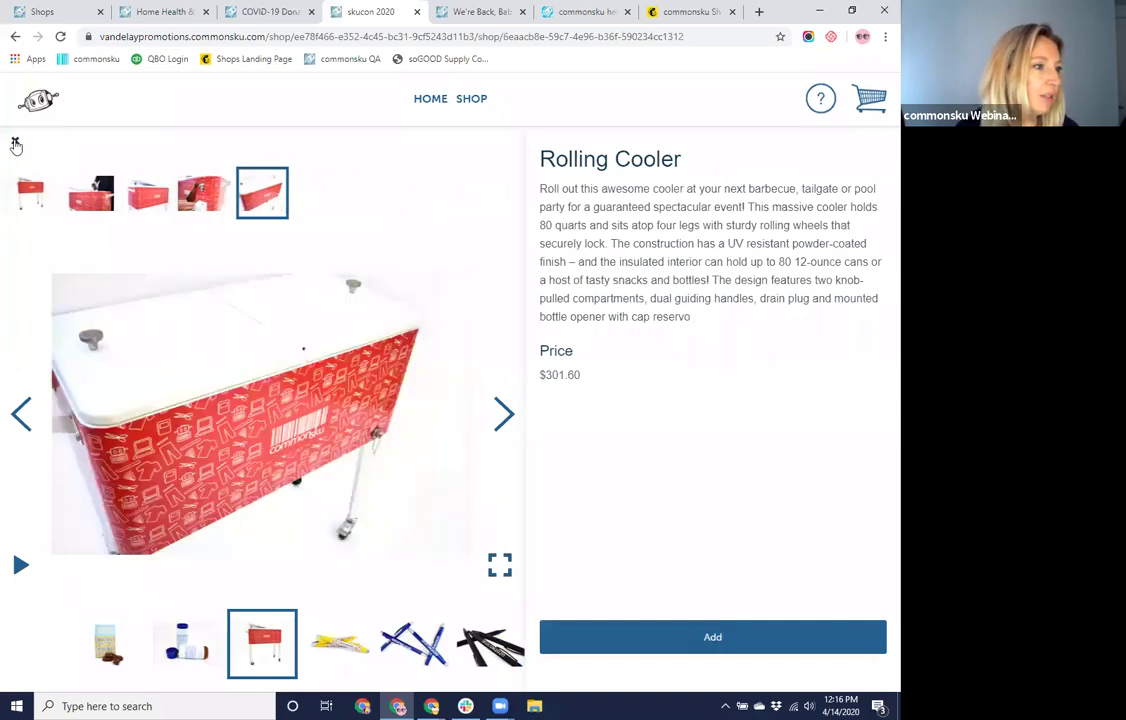
left_click(15, 141)
mouse_move(714, 318)
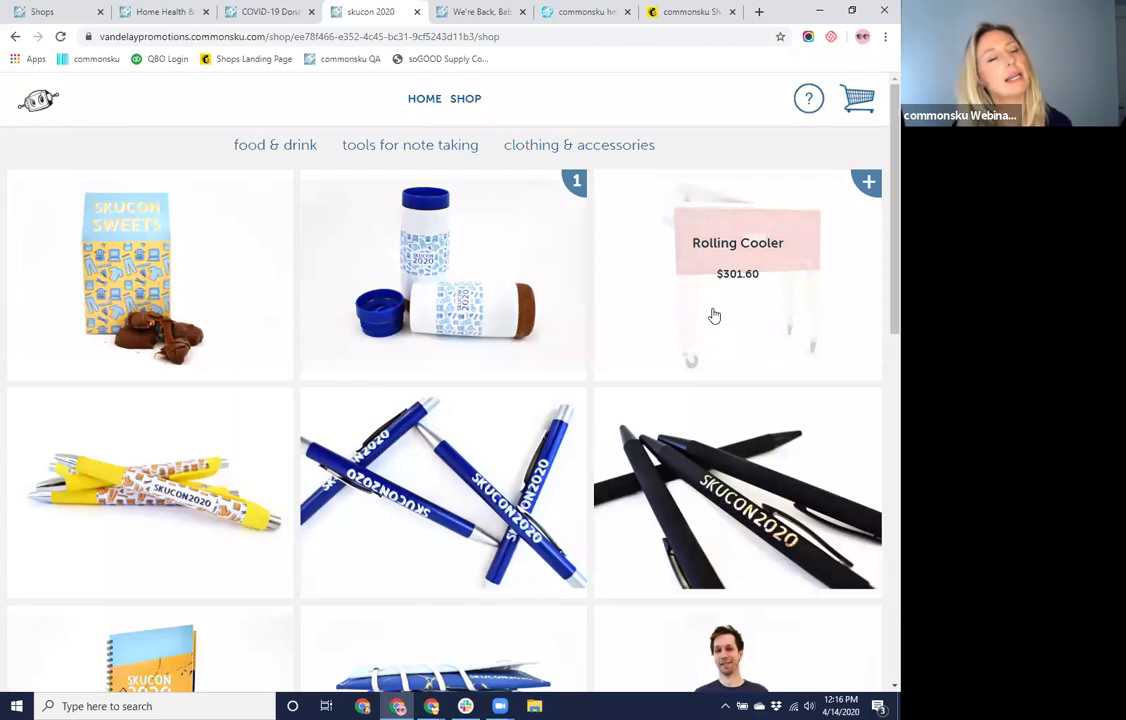
scroll(714, 316, "down", 1)
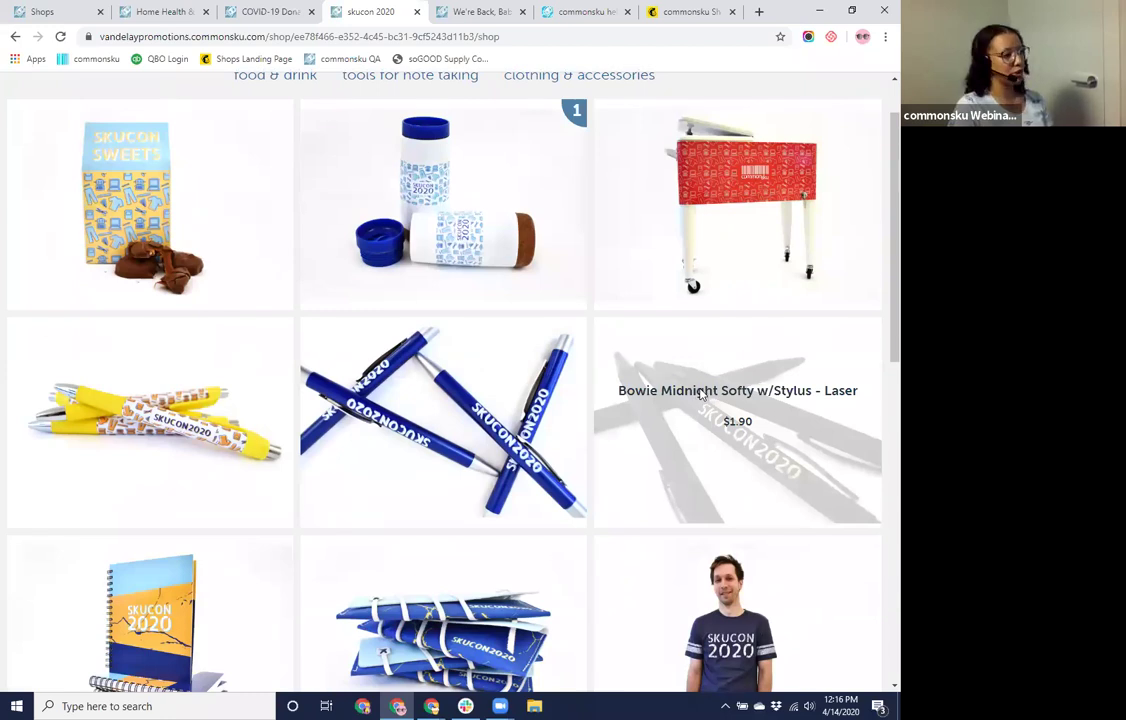
left_click(701, 396)
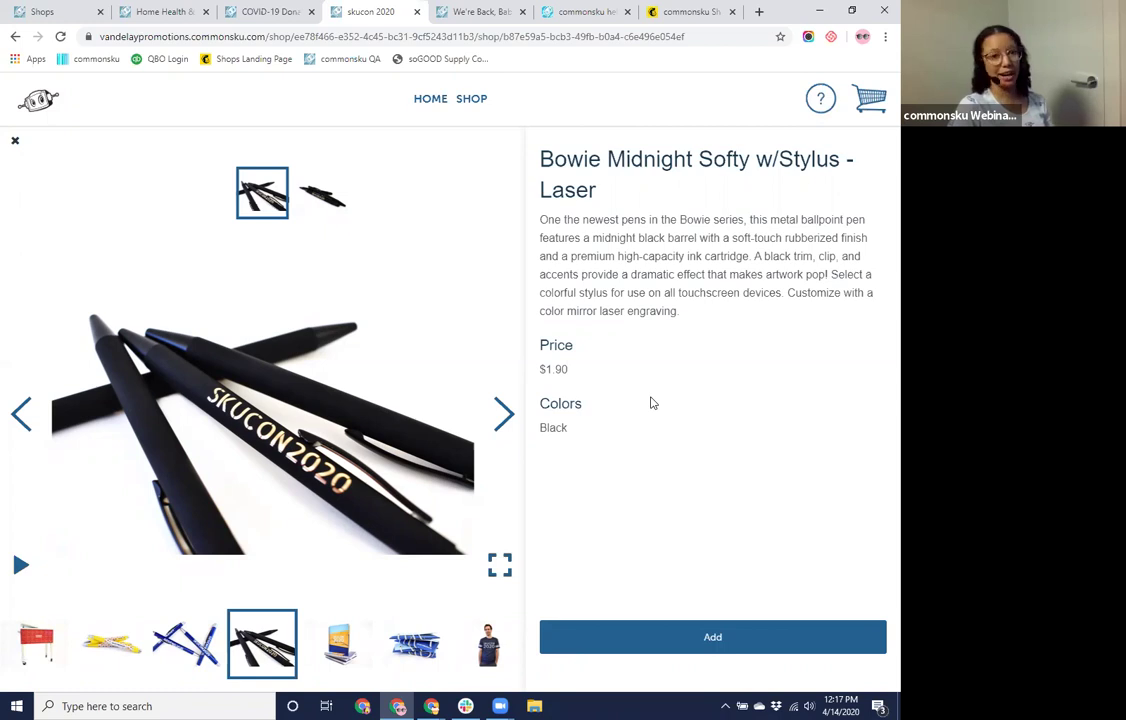
left_click(15, 140)
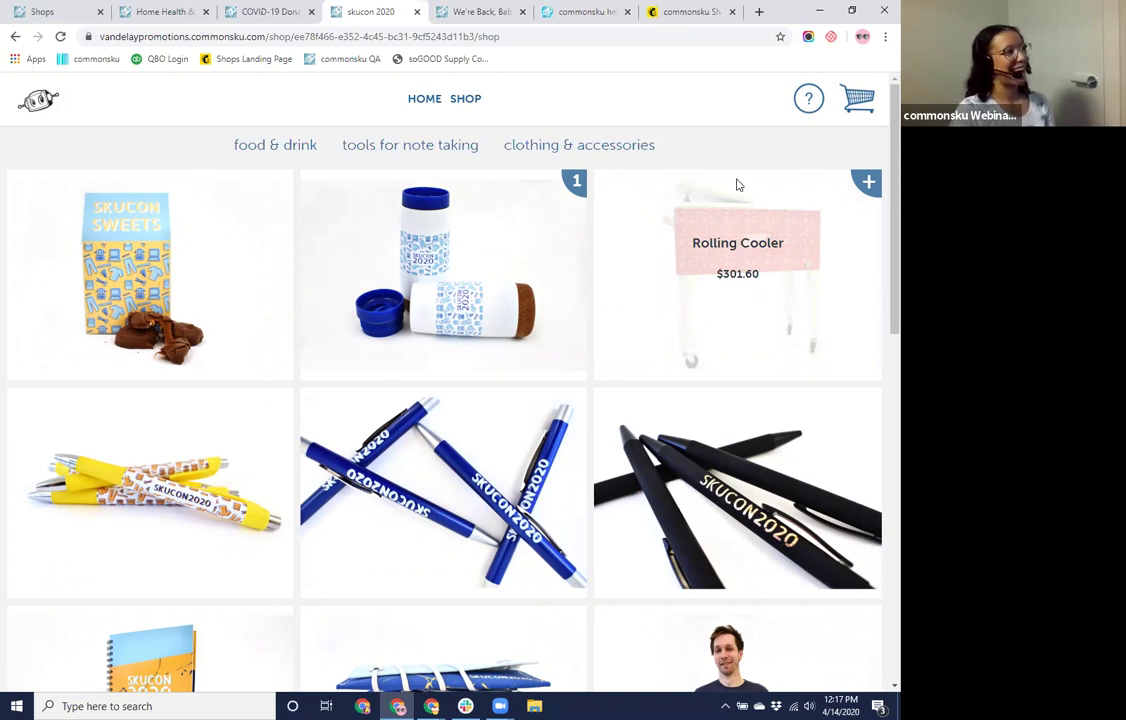
left_click(815, 100)
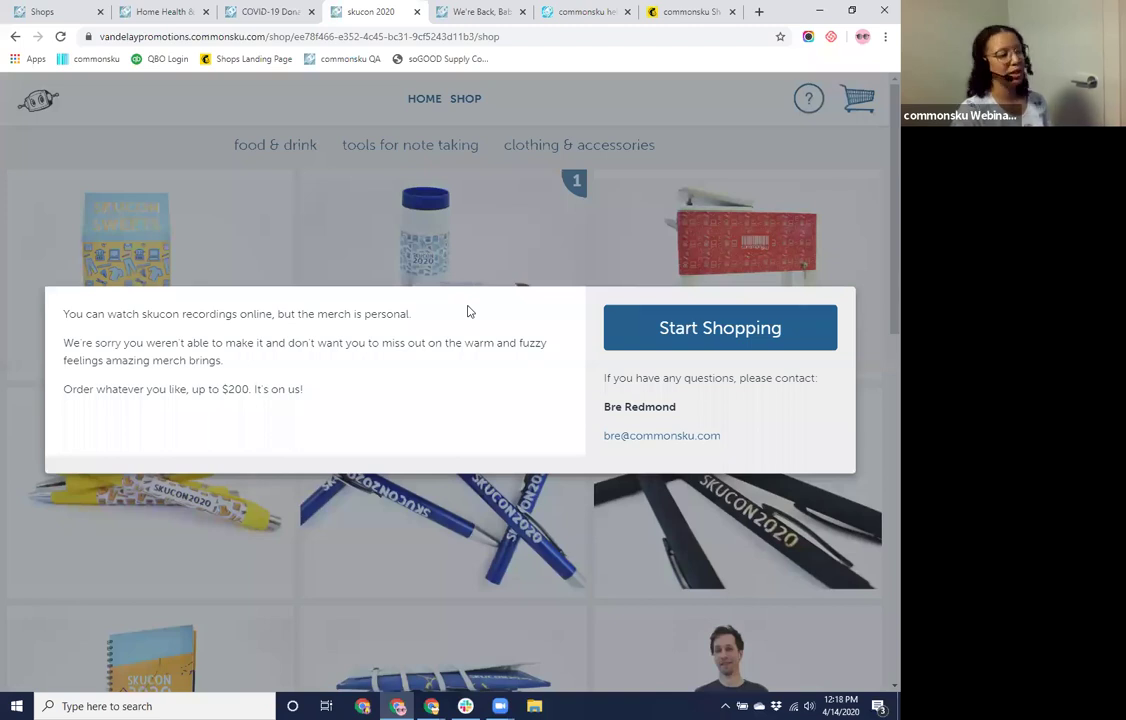
left_click(708, 343)
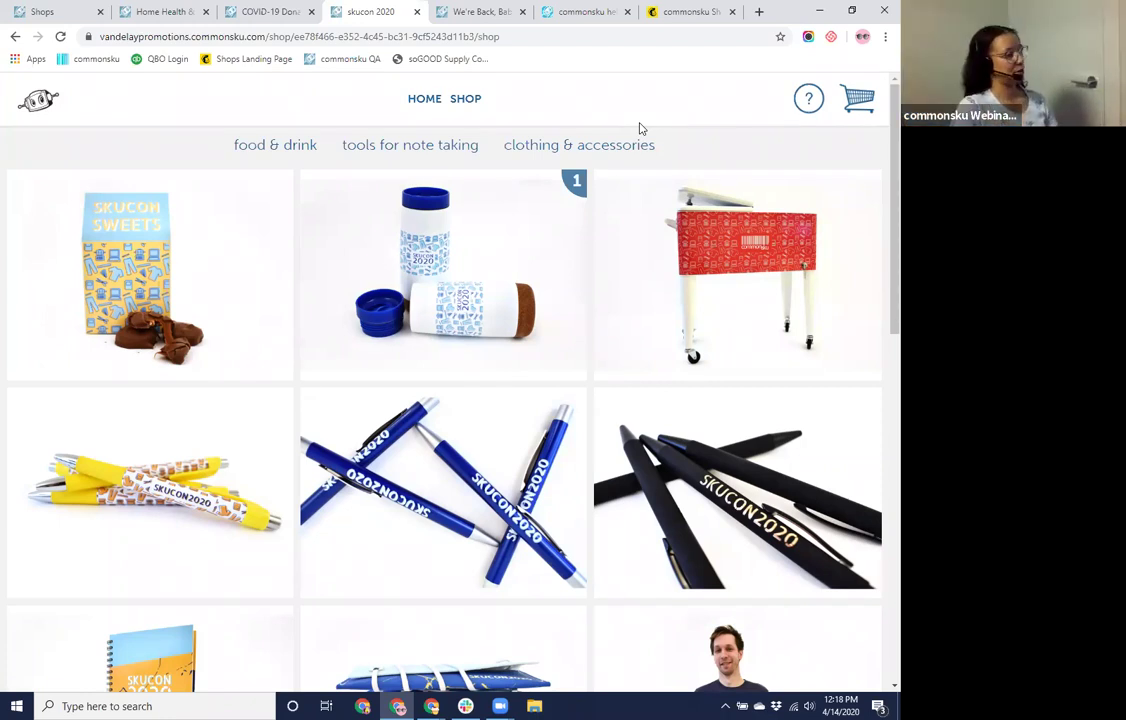
Open the stainless tumbler, view the order summary, and reach checkout totalling $45.98
left_click(553, 280)
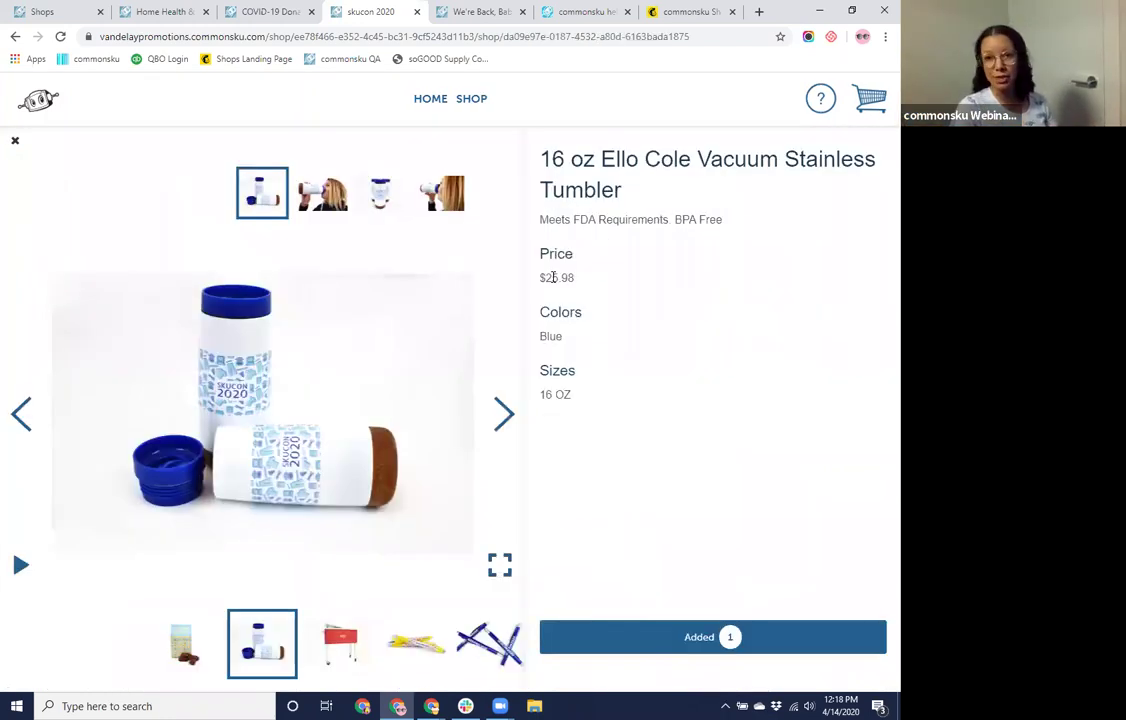
left_click(730, 636)
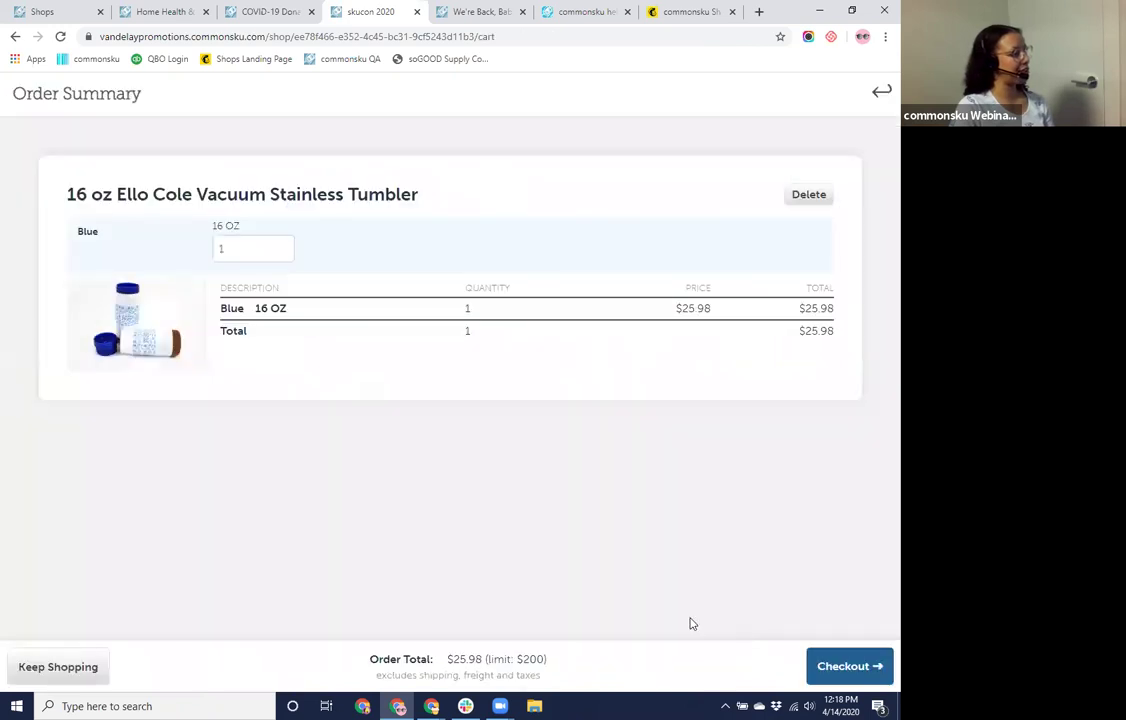
left_click(829, 665)
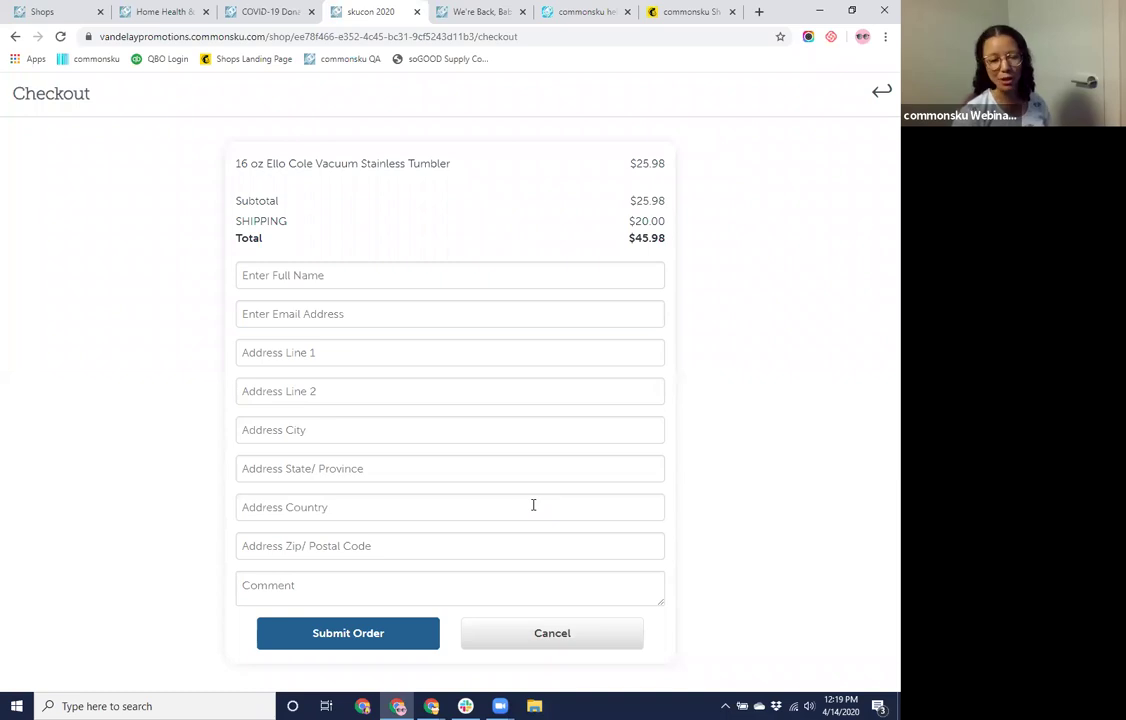
Return from checkout to the Order Summary showing one Blue 16 OZ tumbler at $25.98
left_click(881, 92)
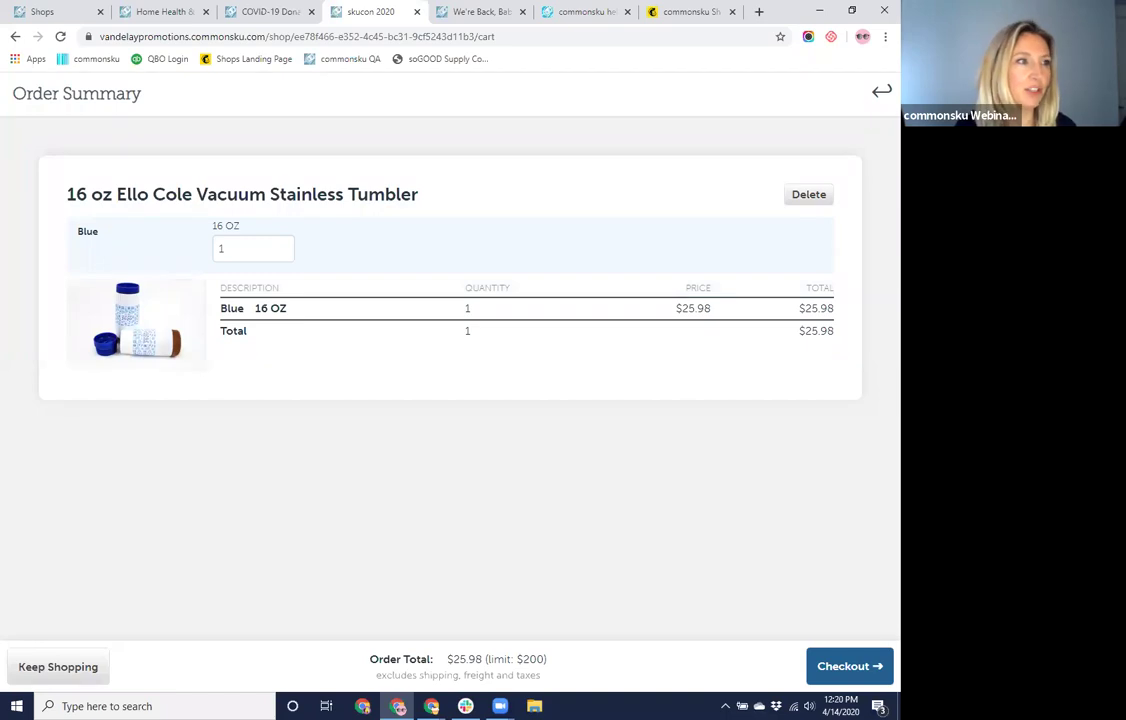
Pass through the shop-type chooser to the Bbeautiful Skincare 'We're Back' welcome message
left_click(50, 8)
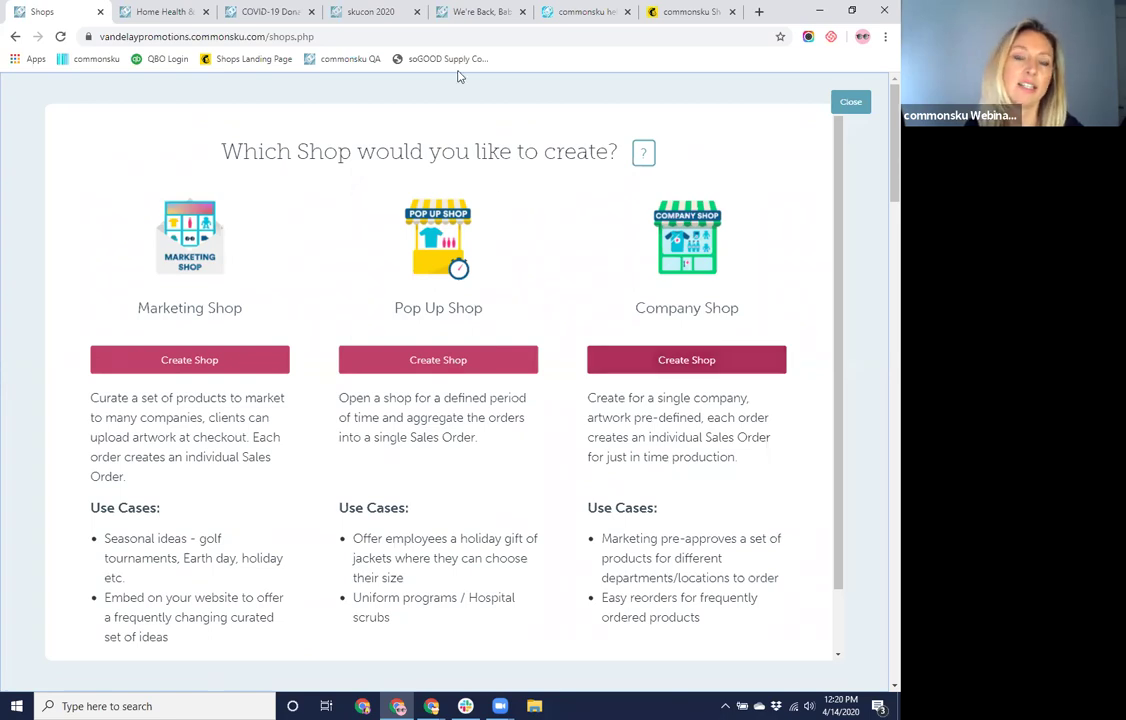
left_click(460, 11)
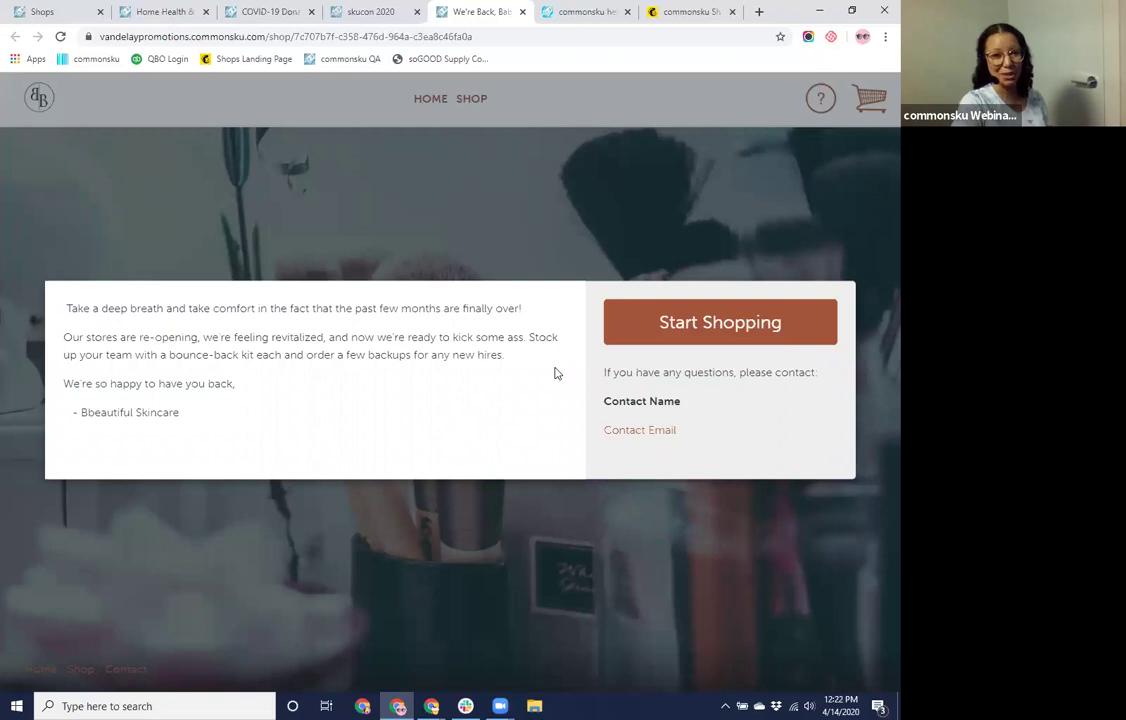
Dismiss the Bbeautiful welcome message and open the product grid with the bundle, power bank and mug
left_click(786, 322)
left_click(480, 424)
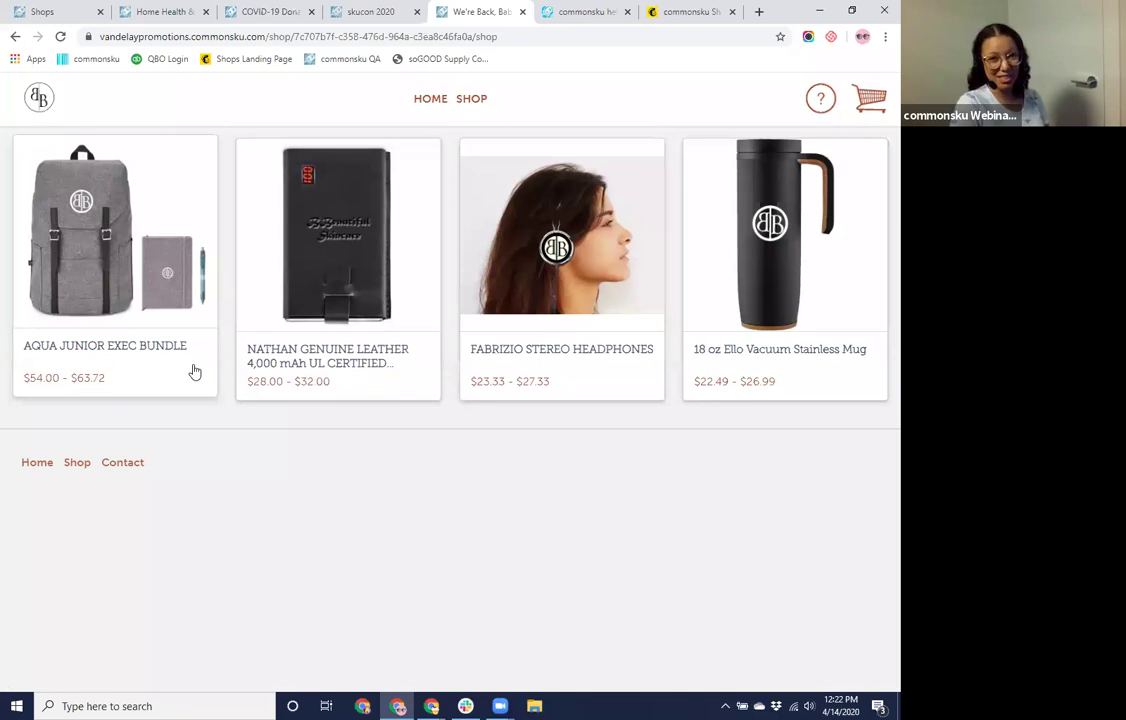
Add the Aqua Junior Exec Bundle to the cart with quantity 30, totalling $2161.60
left_click(135, 275)
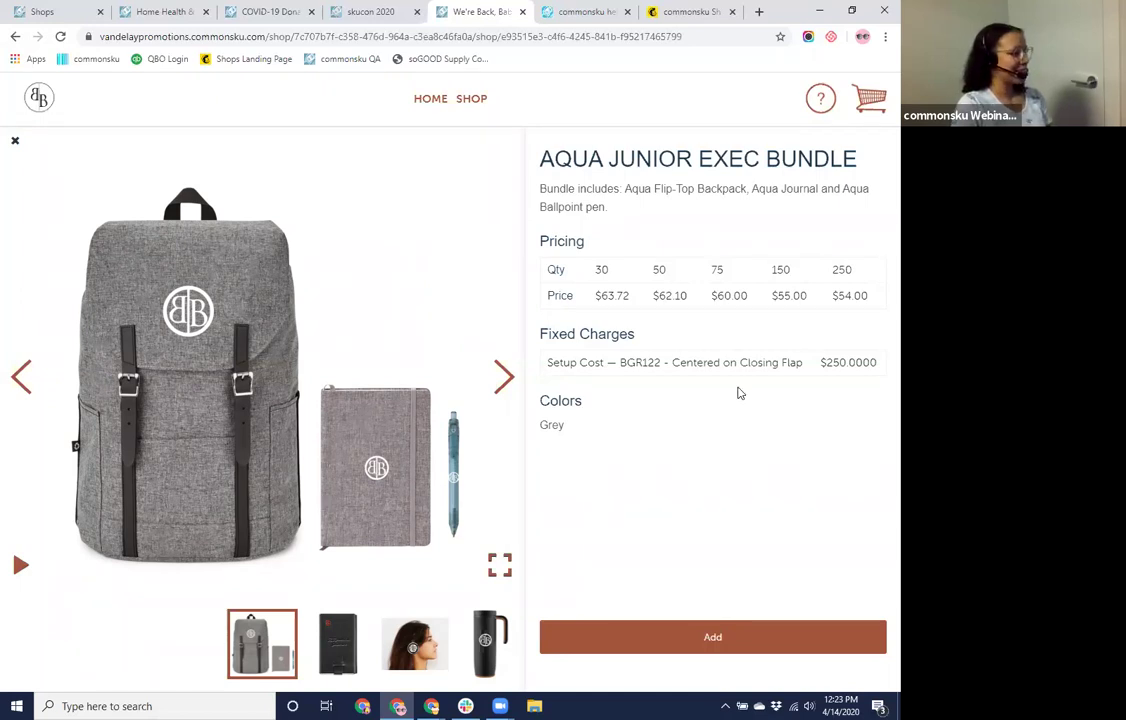
left_click(644, 638)
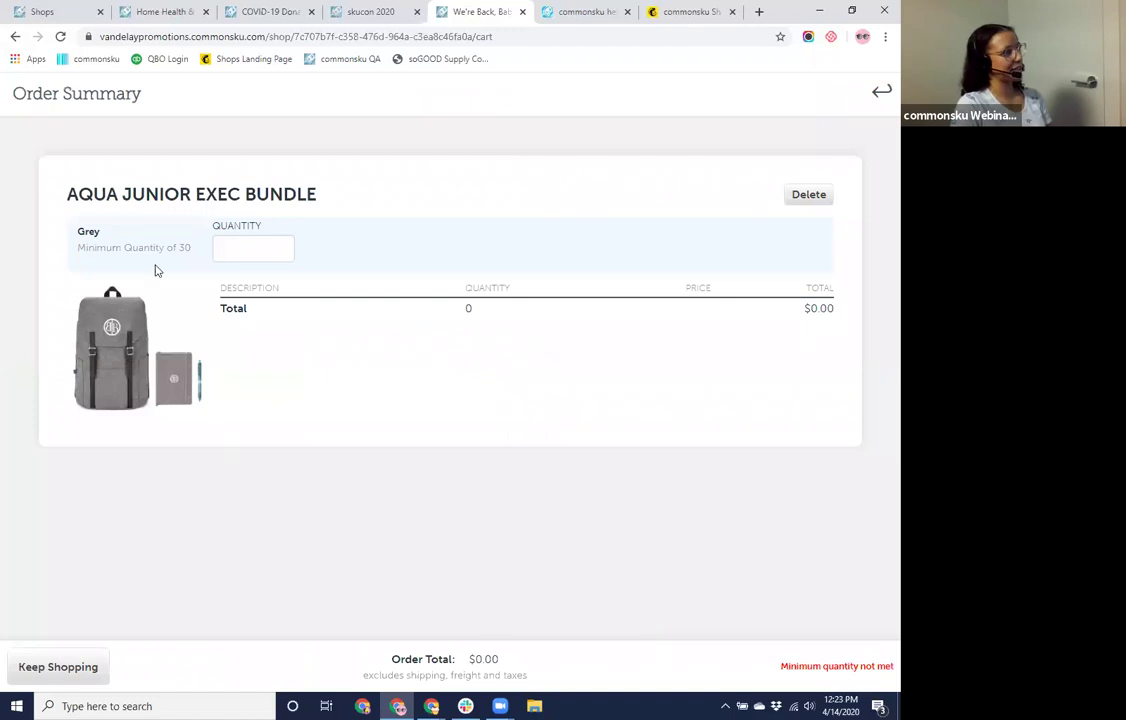
left_click(253, 248)
type("30")
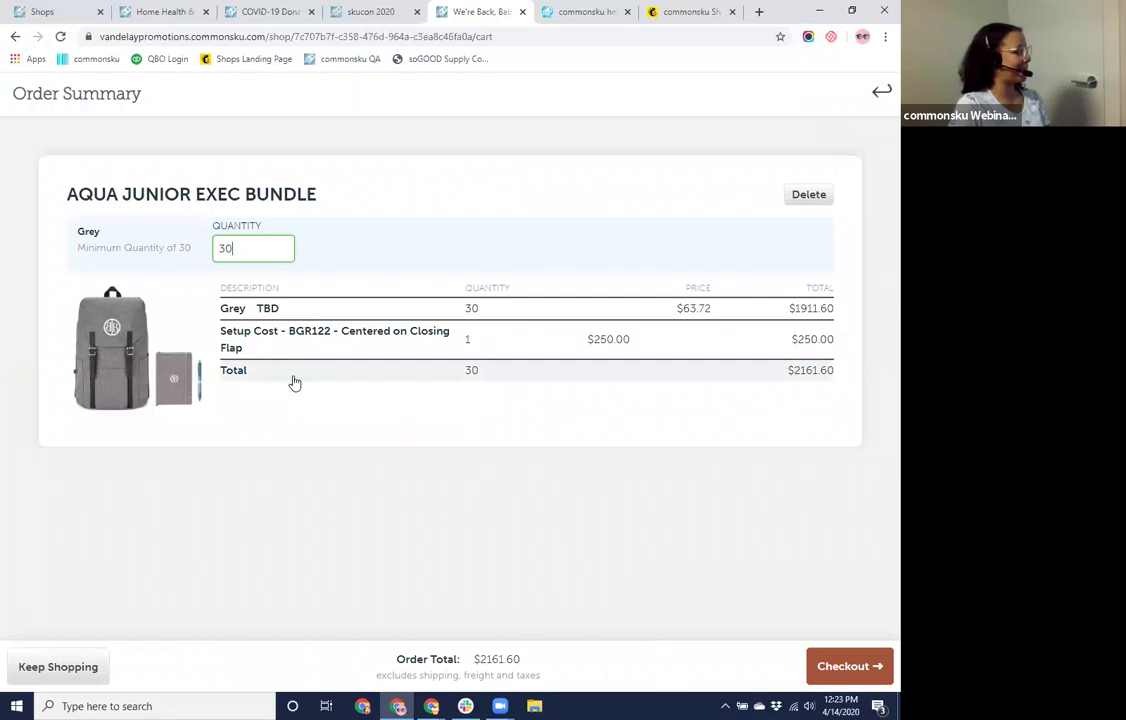
left_click(866, 666)
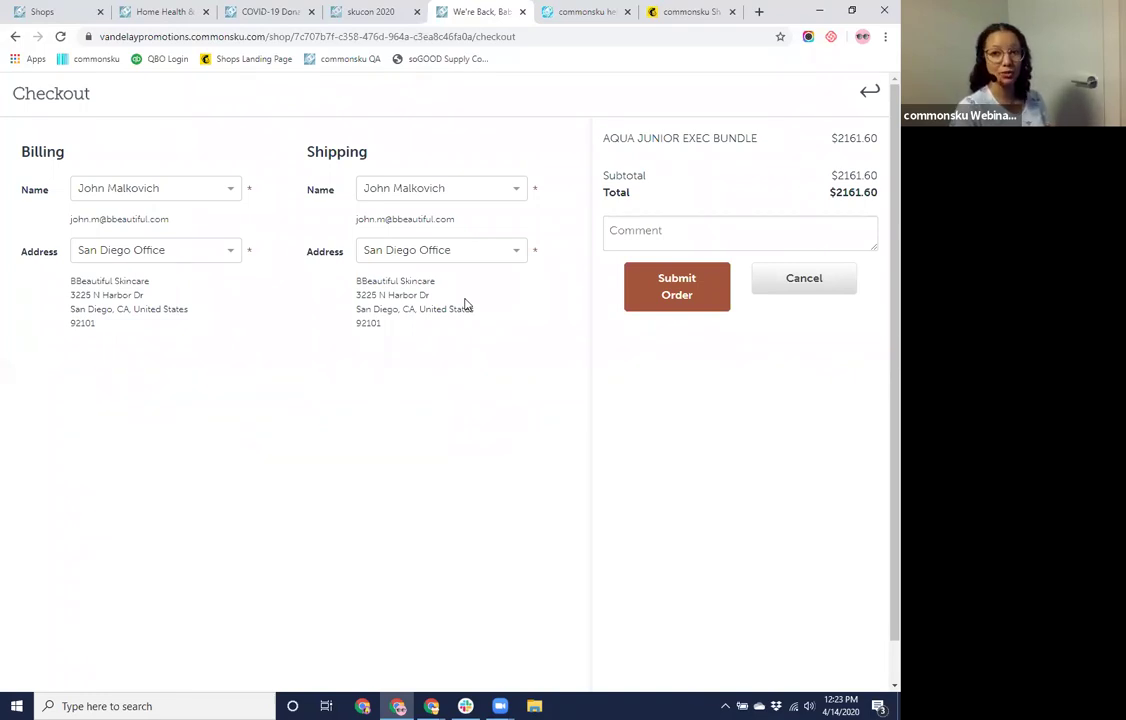
left_click(212, 193)
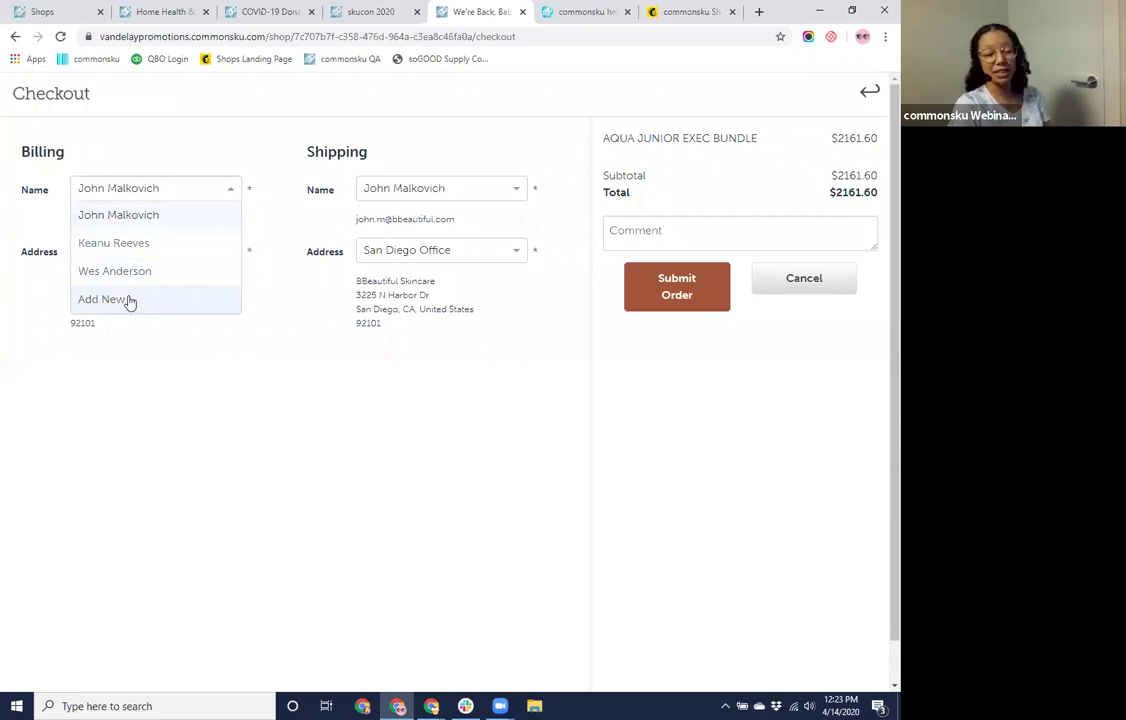
left_click(270, 245)
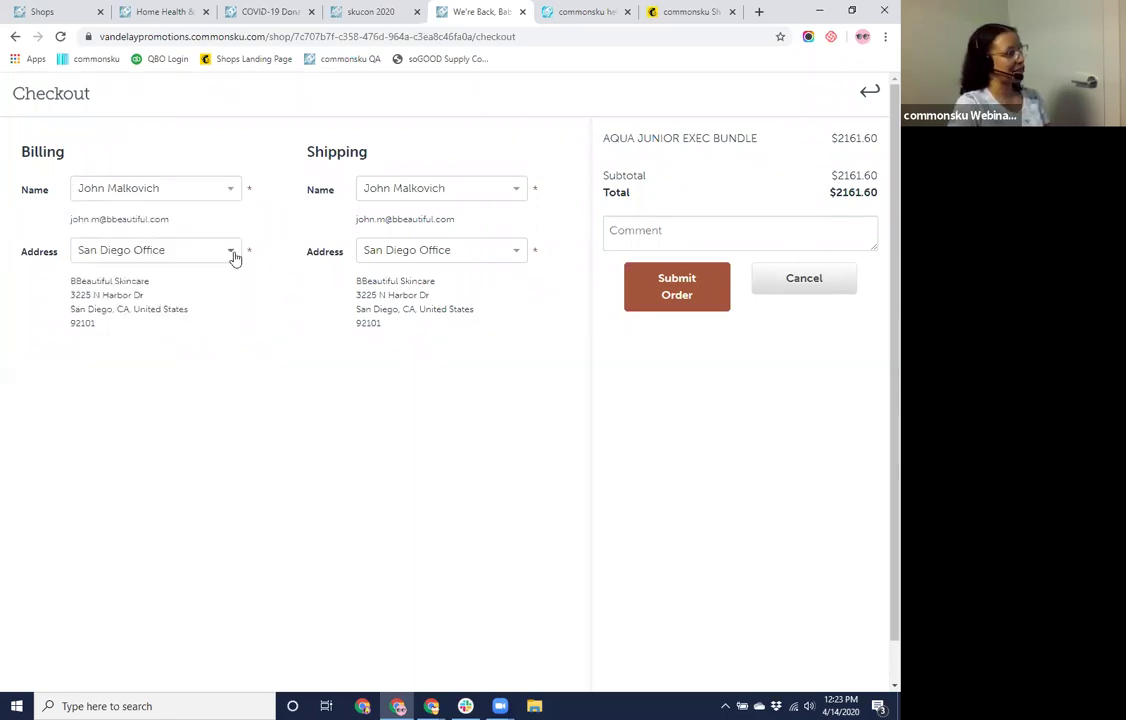
left_click(233, 256)
left_click(277, 252)
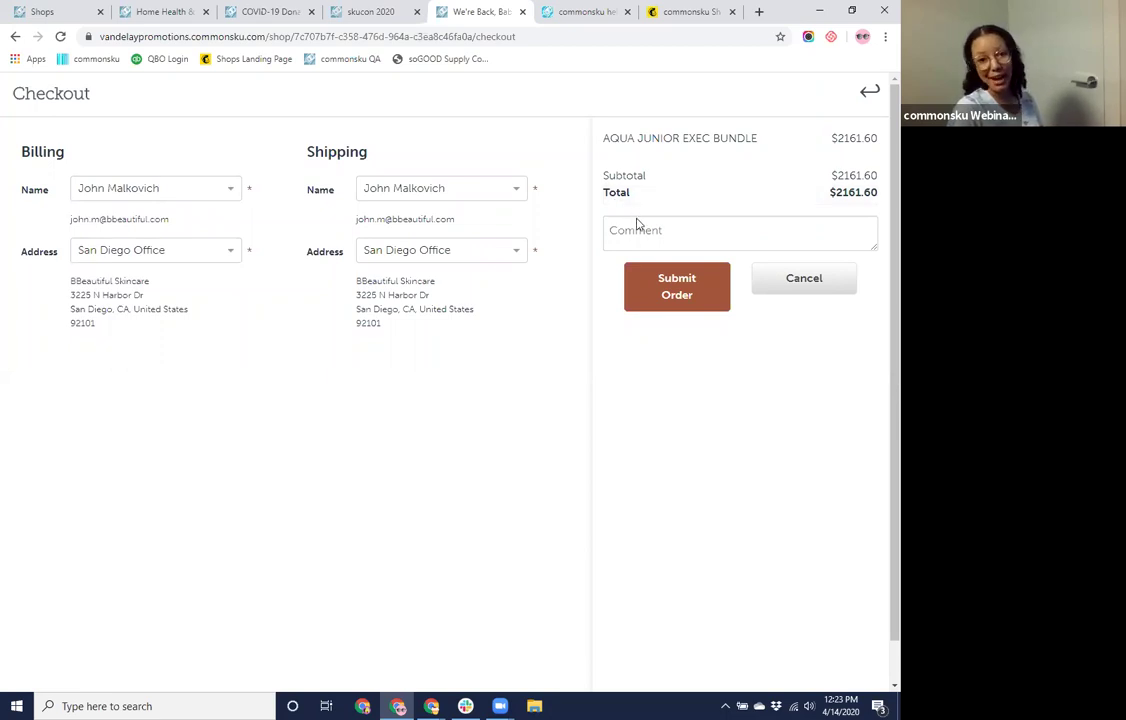
left_click(869, 92)
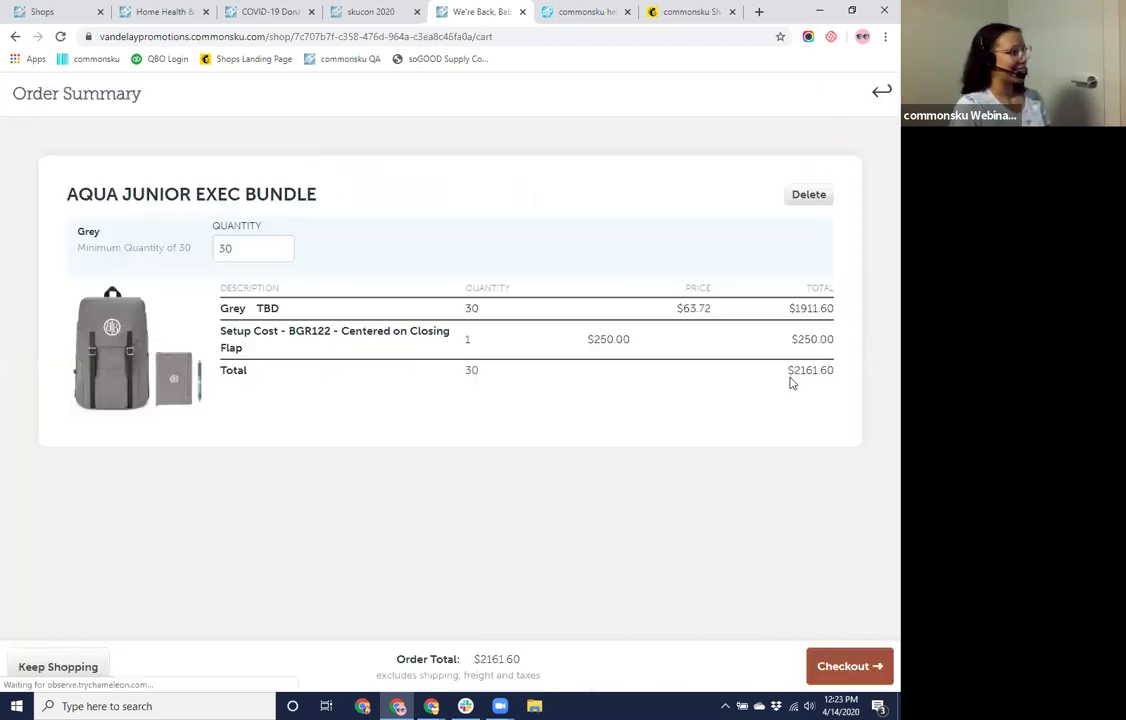
Leave the cart and browse the Nathan power bank, headphones and 18 oz Ello mug, then close to the grid
left_click(58, 667)
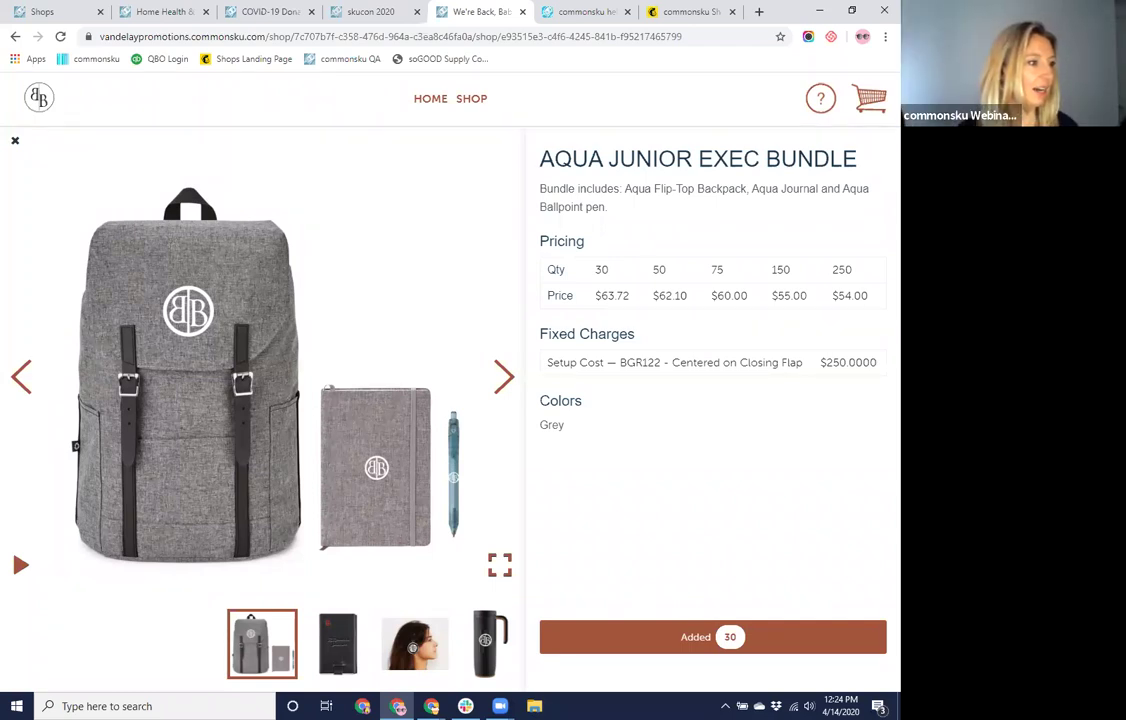
triple_click(472, 104)
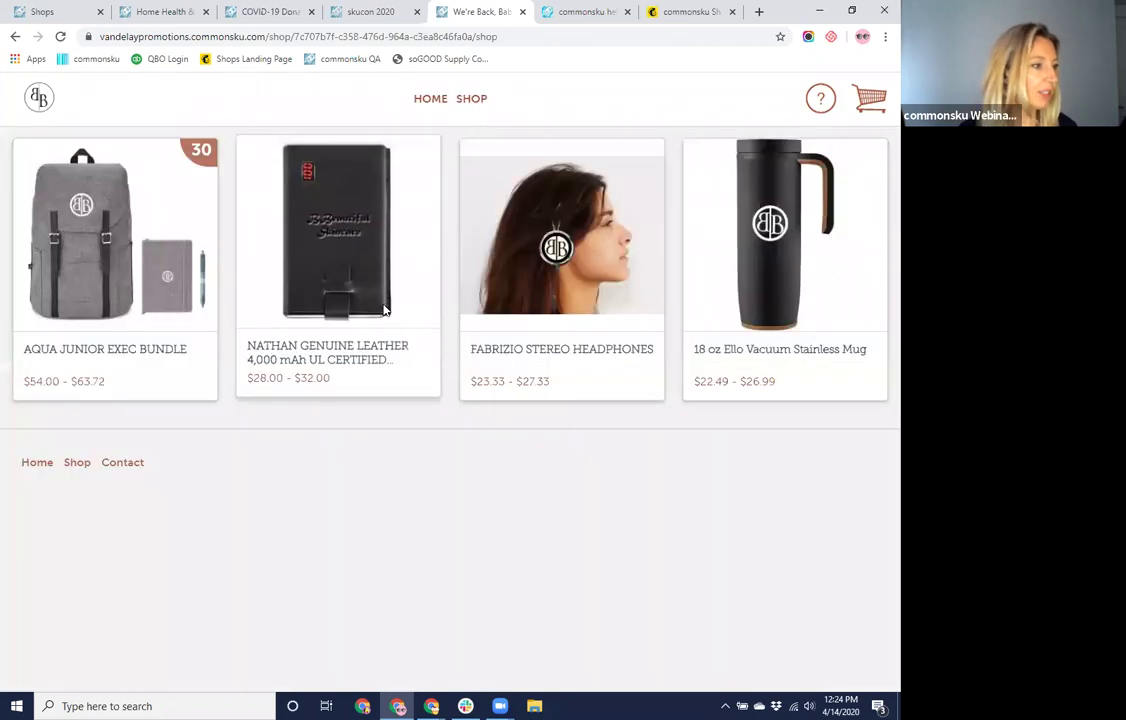
left_click(339, 276)
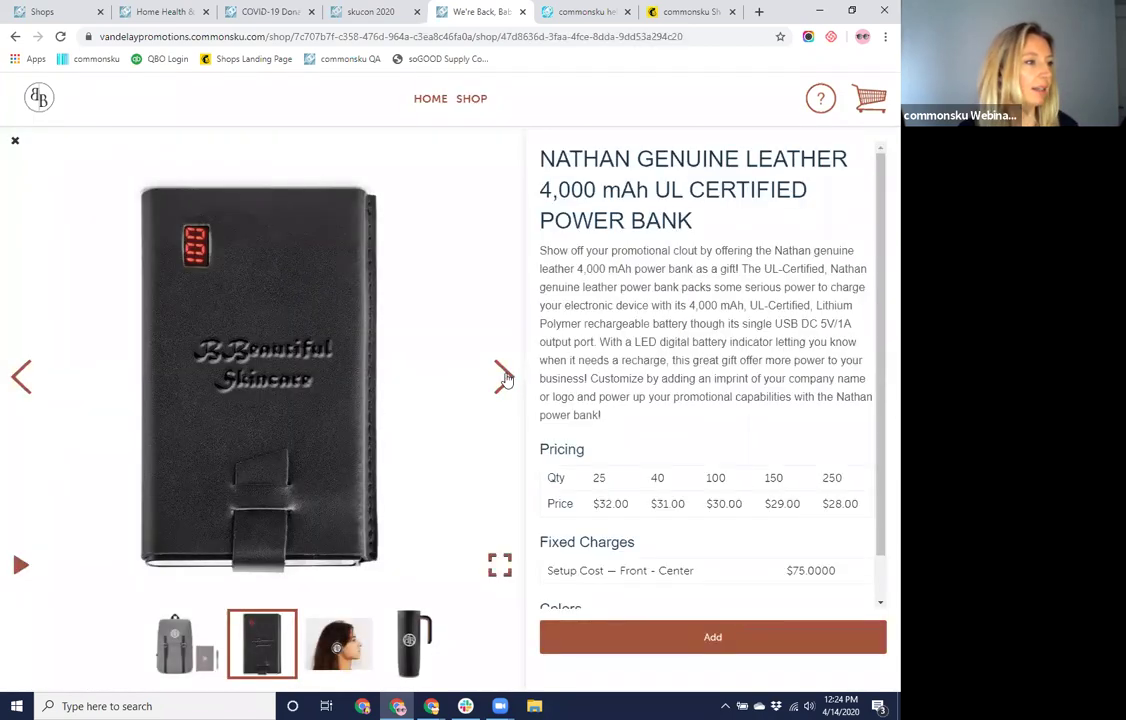
left_click(336, 652)
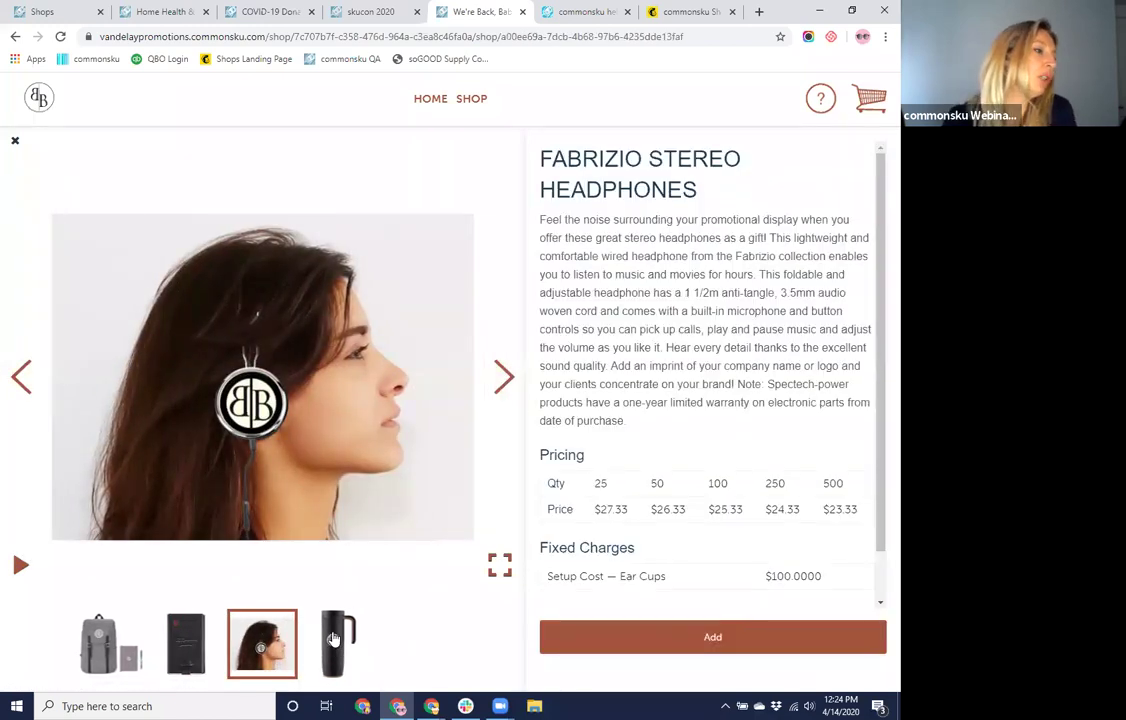
left_click(333, 640)
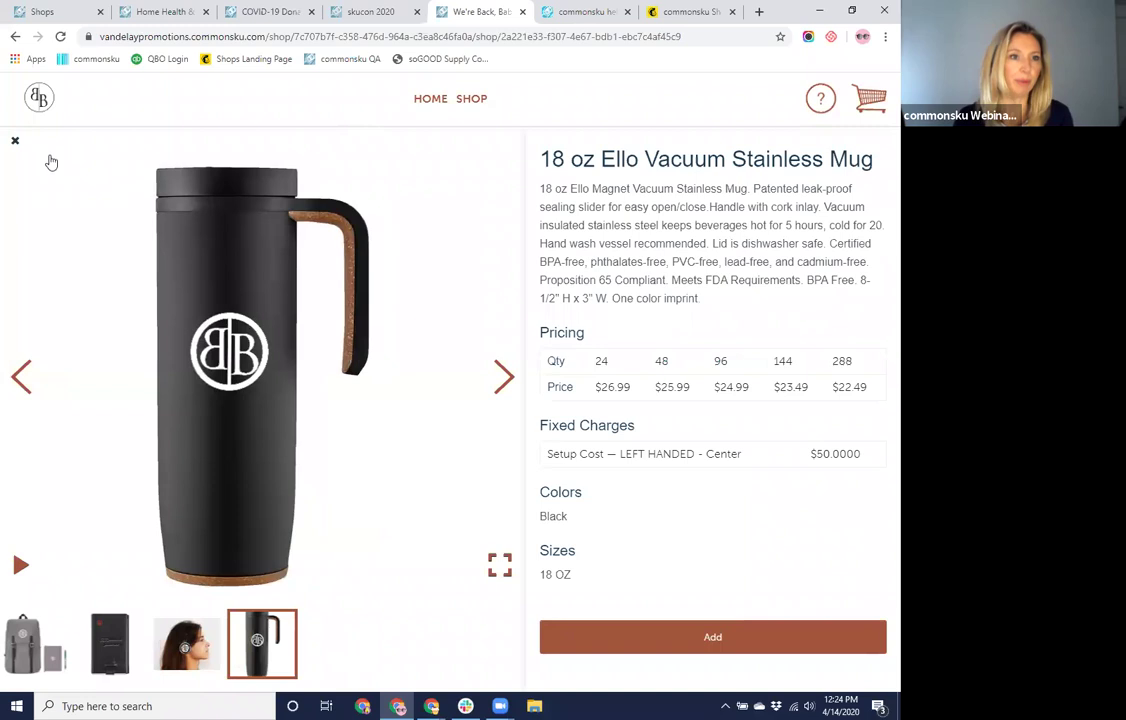
left_click(15, 141)
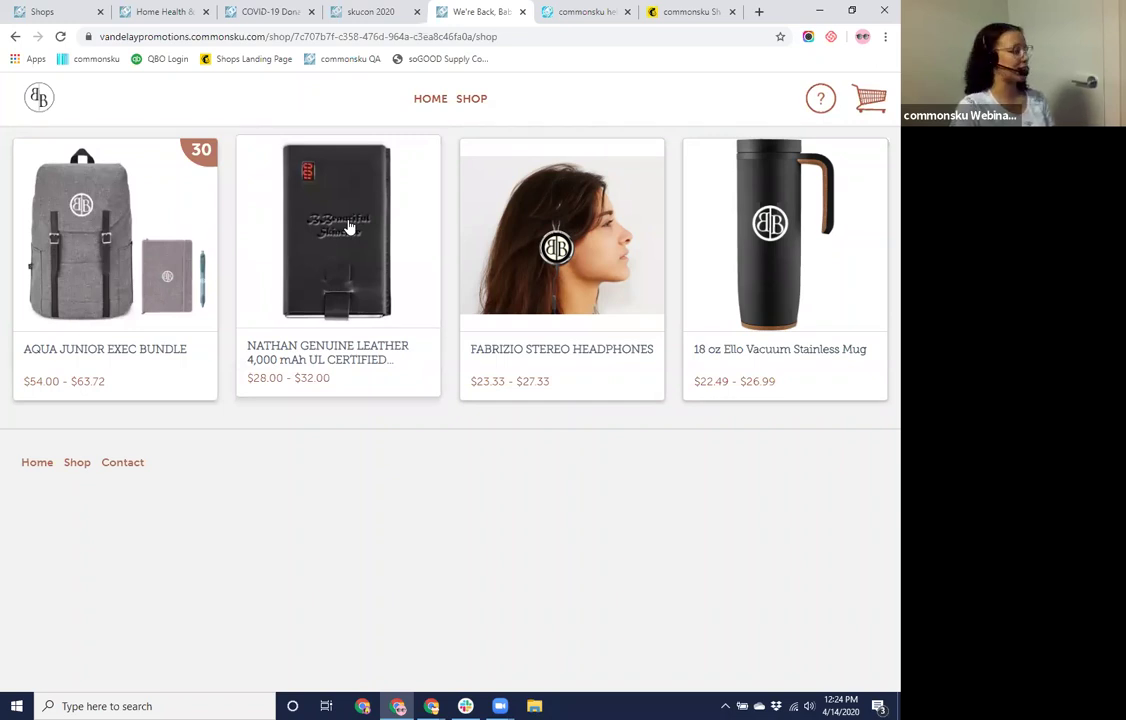
Open the Aqua Junior Exec Bundle and page through the power bank and headphones to the 18 oz Ello mug
left_click(195, 245)
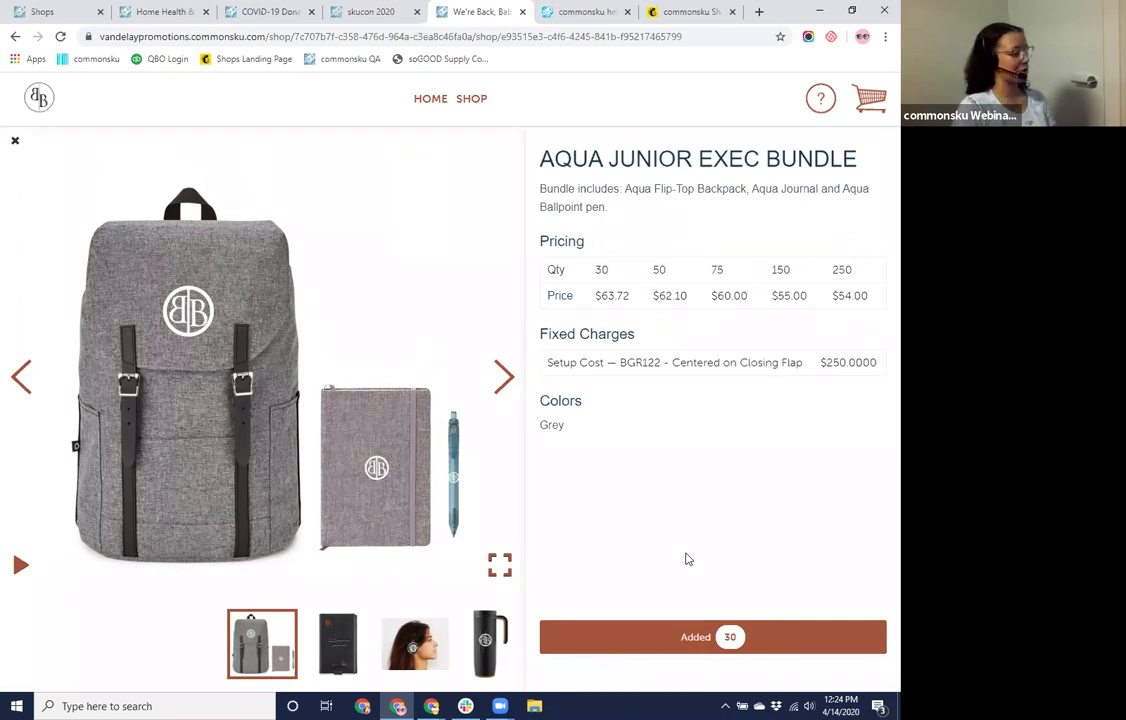
left_click(345, 641)
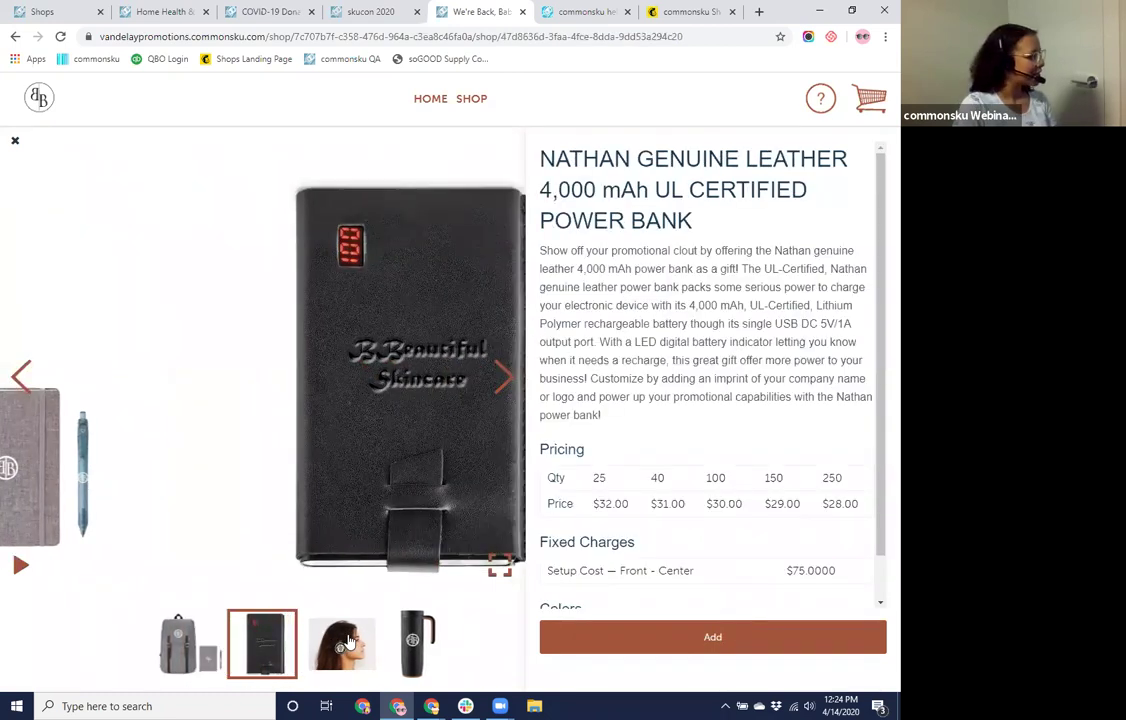
left_click(348, 641)
left_click(352, 645)
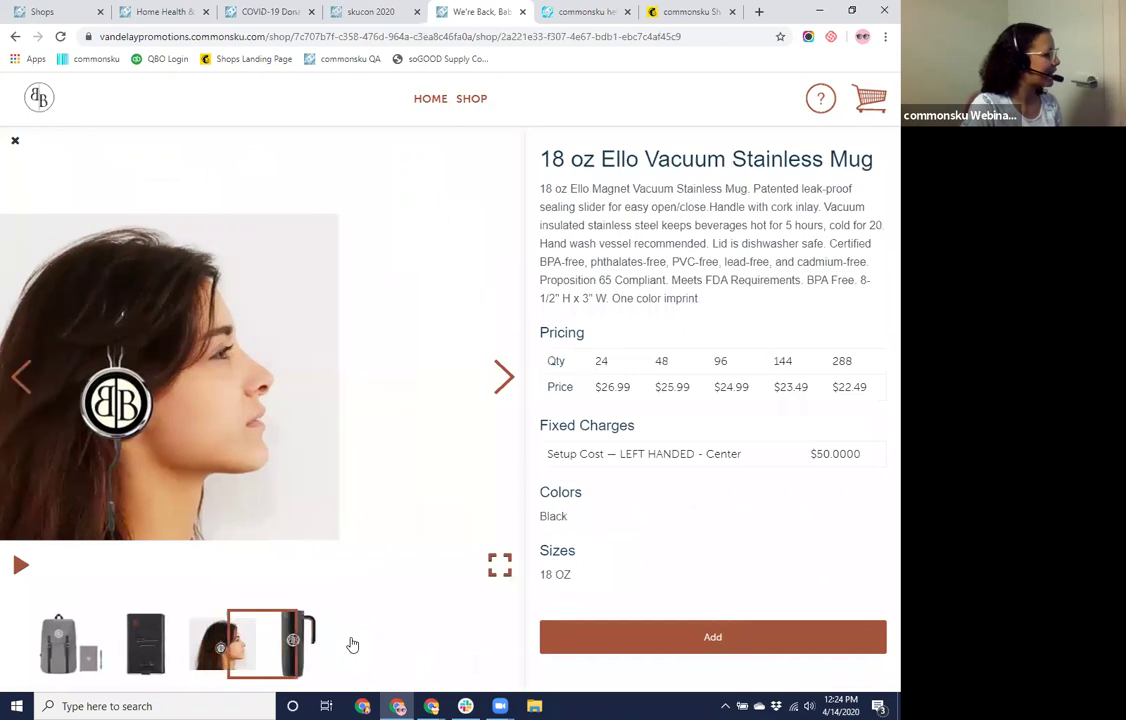
Add the black 18 oz Ello mug to the cart with a quantity, then return to shopping
left_click(743, 637)
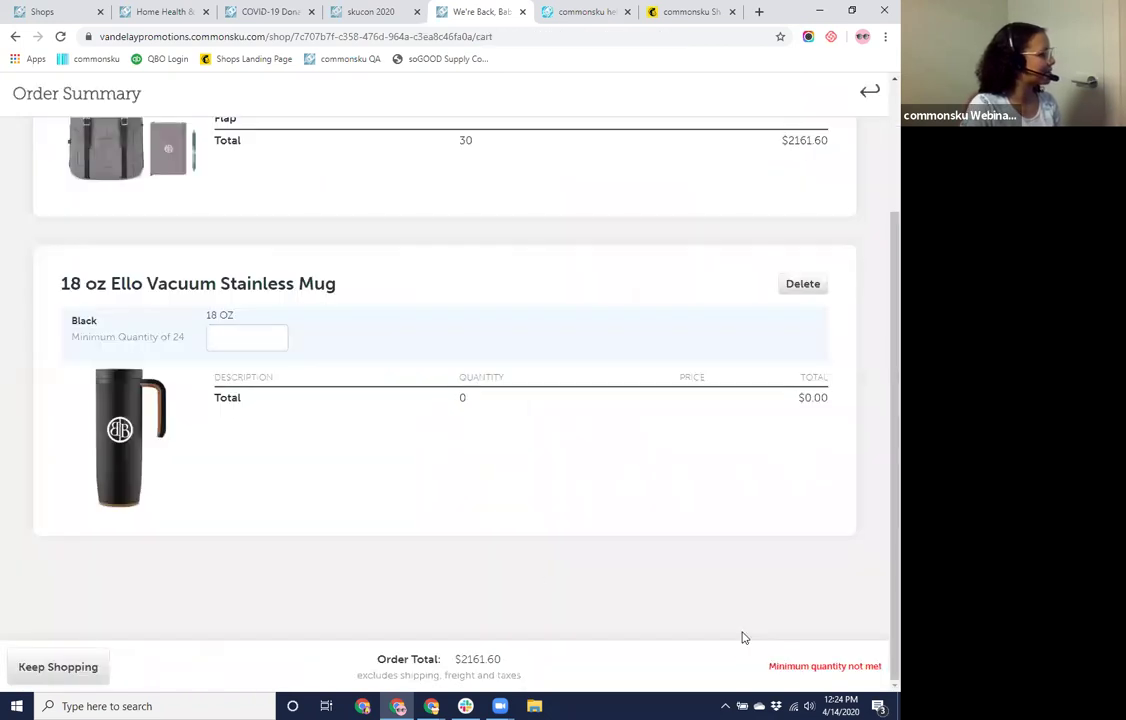
left_click(267, 336)
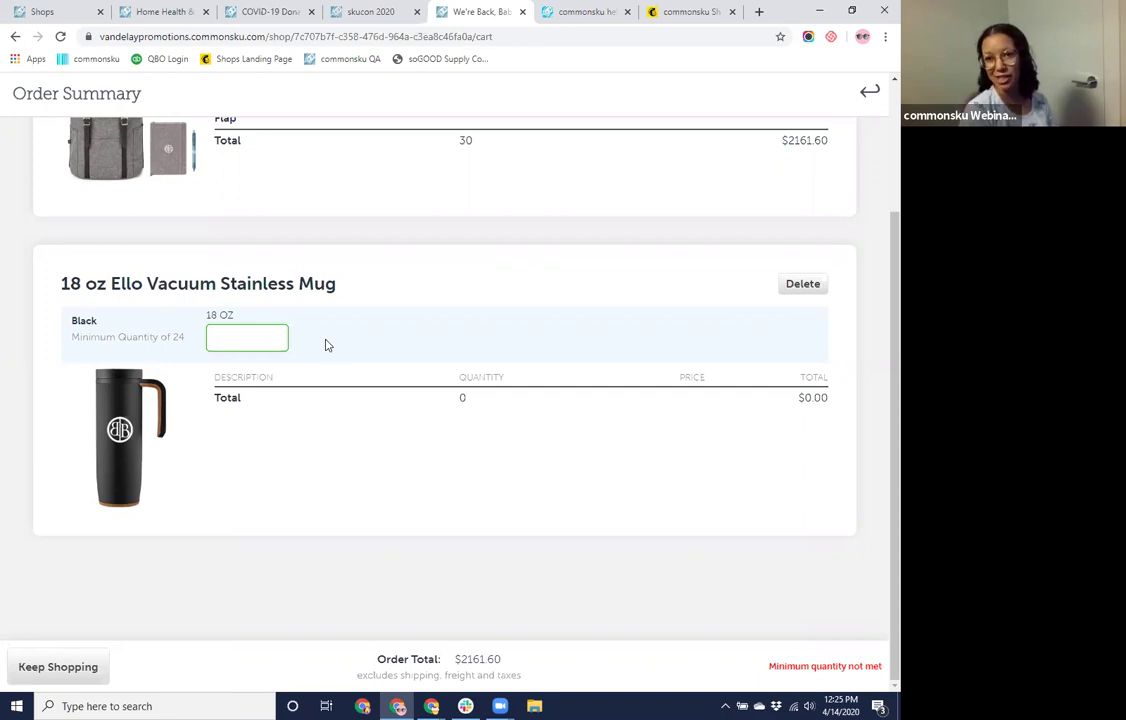
left_click(80, 667)
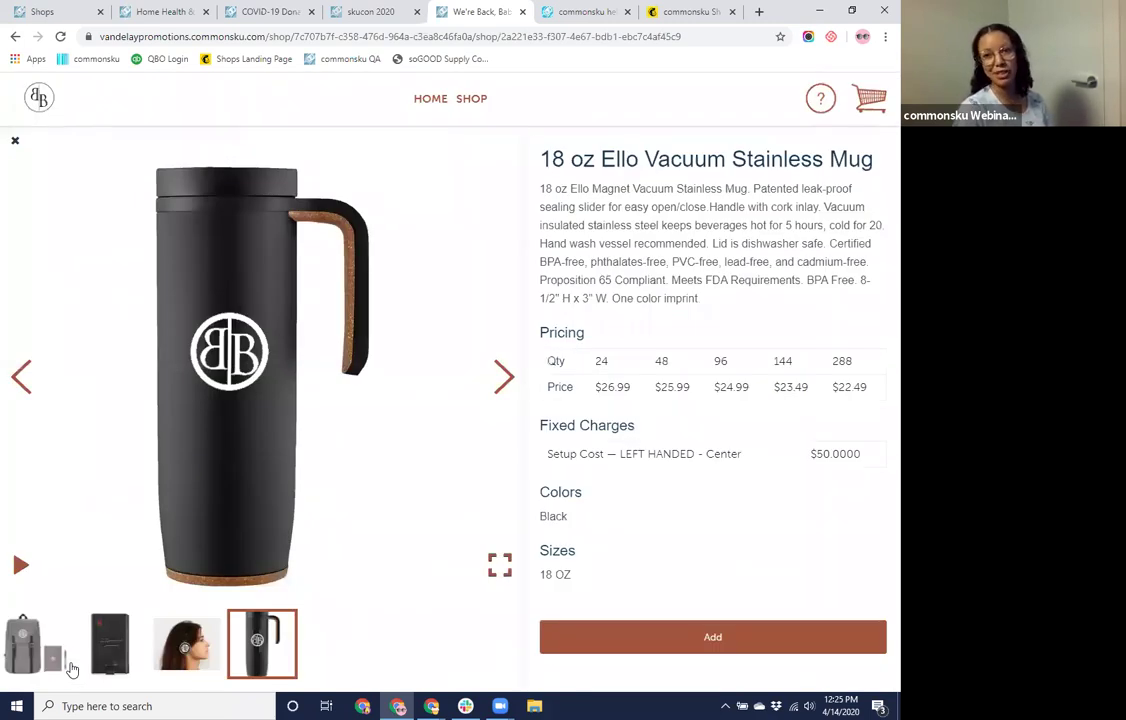
left_click(18, 140)
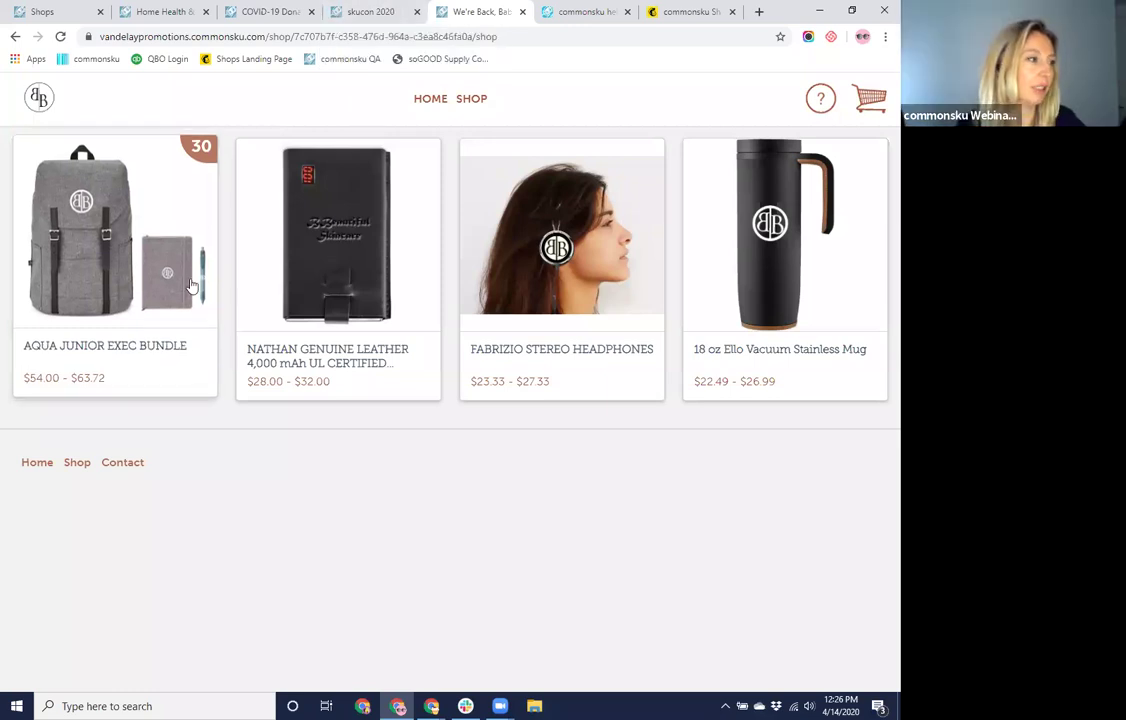
In the skucon 2020 shop, view the 16 oz tumbler's standing-tumblers and woman-drinking photos
left_click(371, 11)
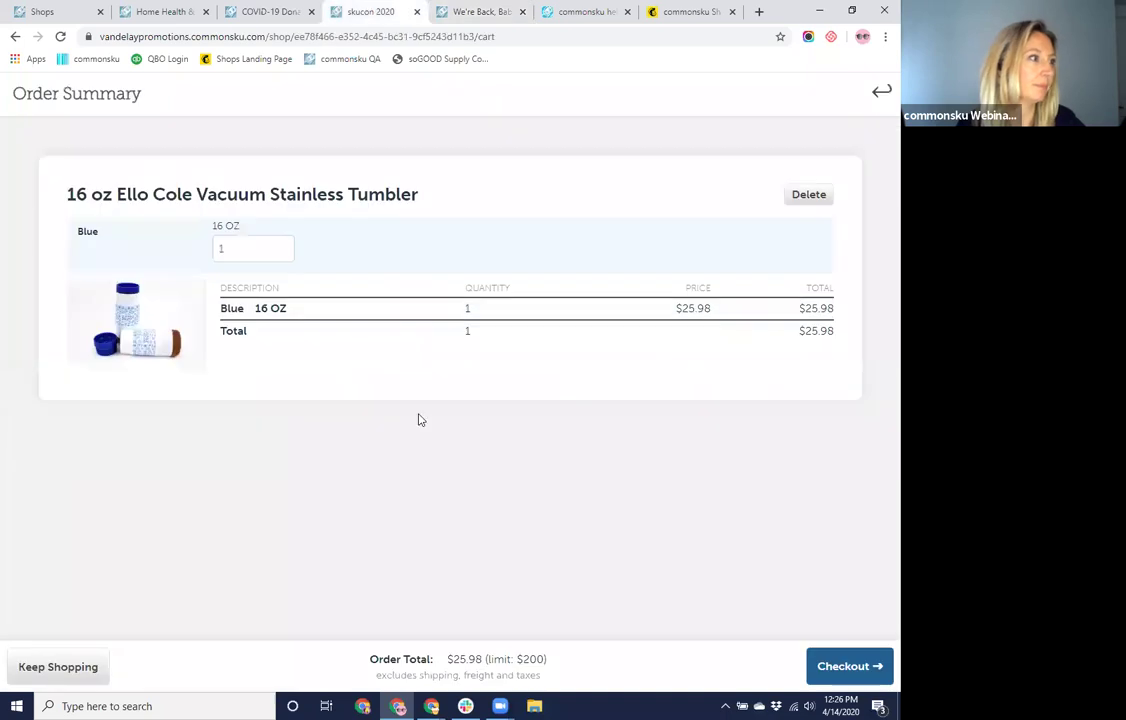
left_click(58, 666)
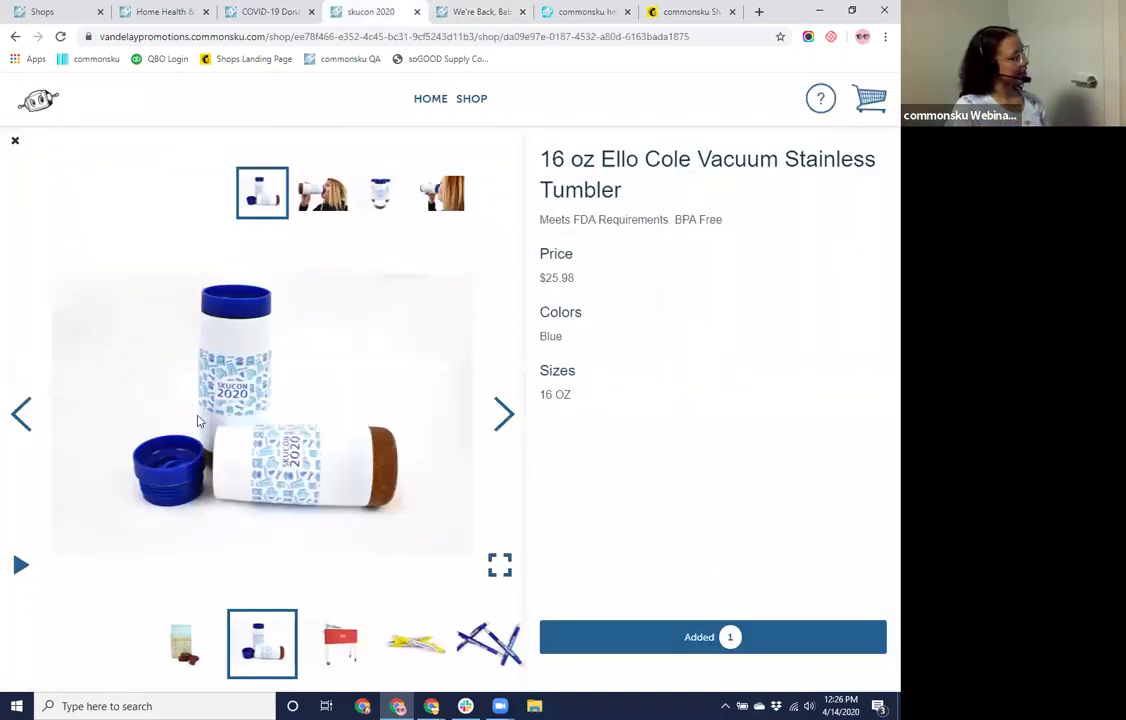
left_click(380, 193)
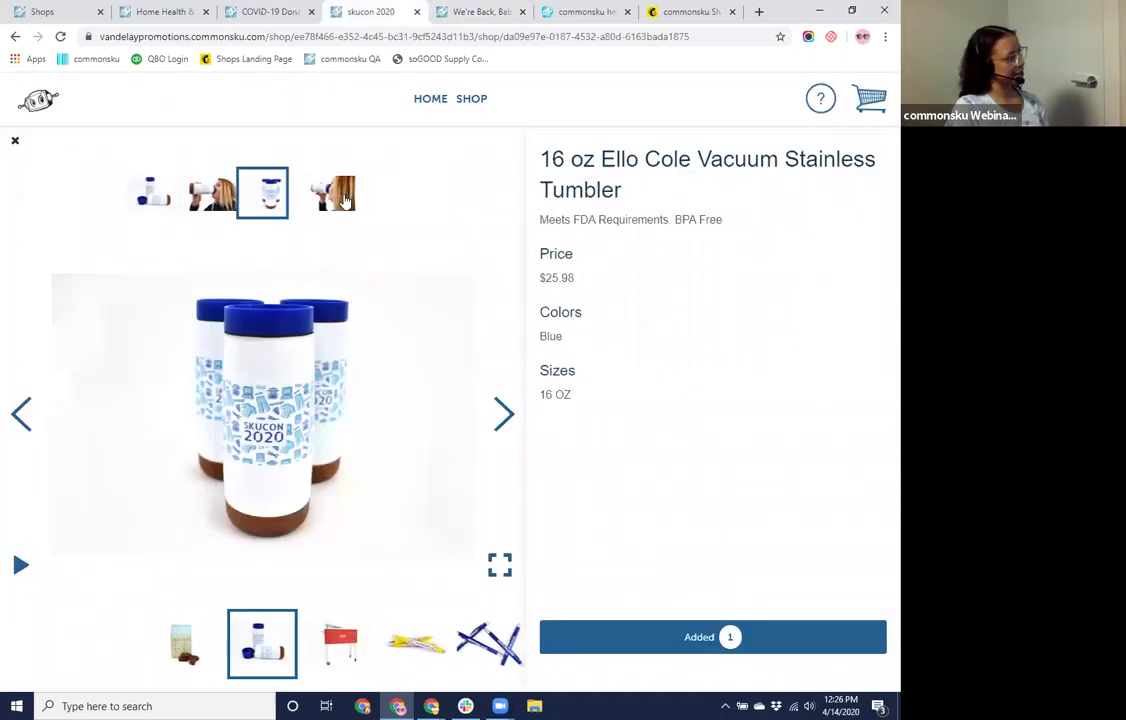
left_click(336, 196)
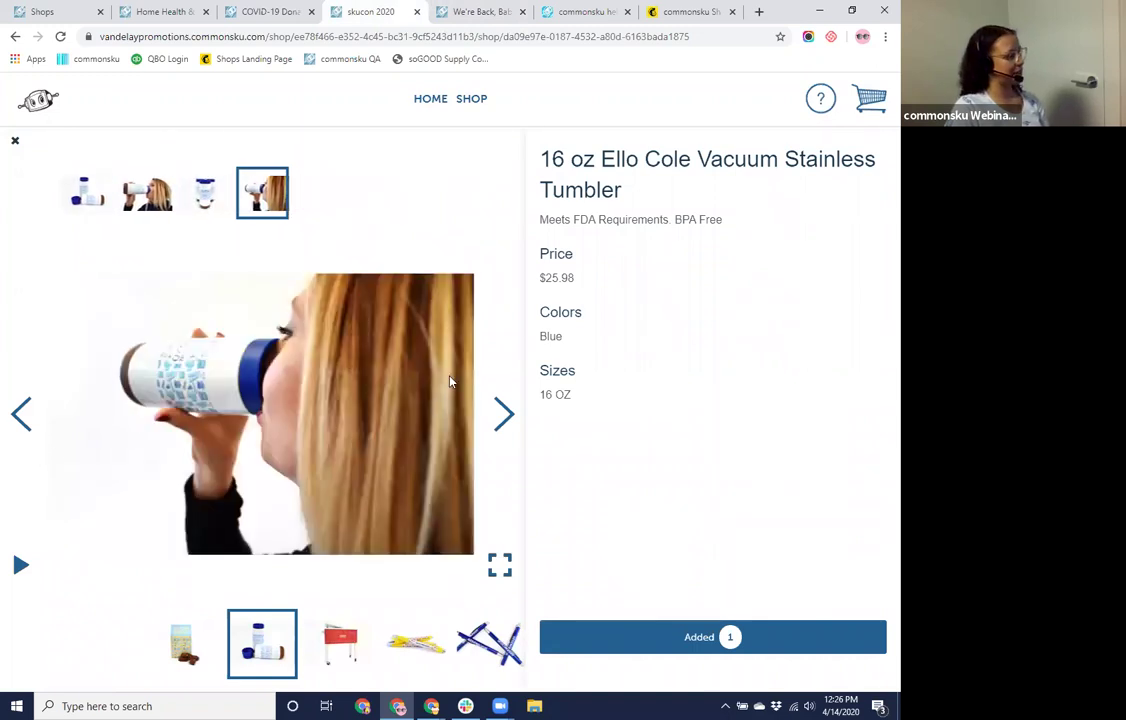
Step through the Rolling Cooler to the Bowie Pearl ColorJet pen, view its photos, then close
left_click(504, 413)
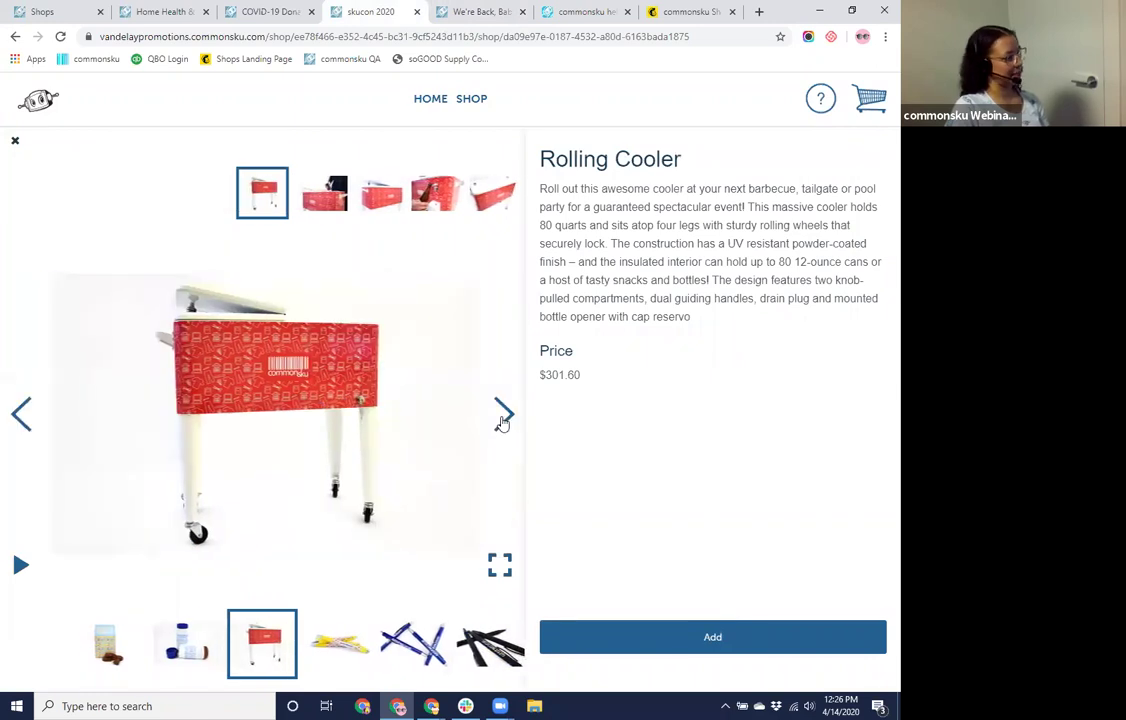
left_click(502, 418)
left_click(502, 418)
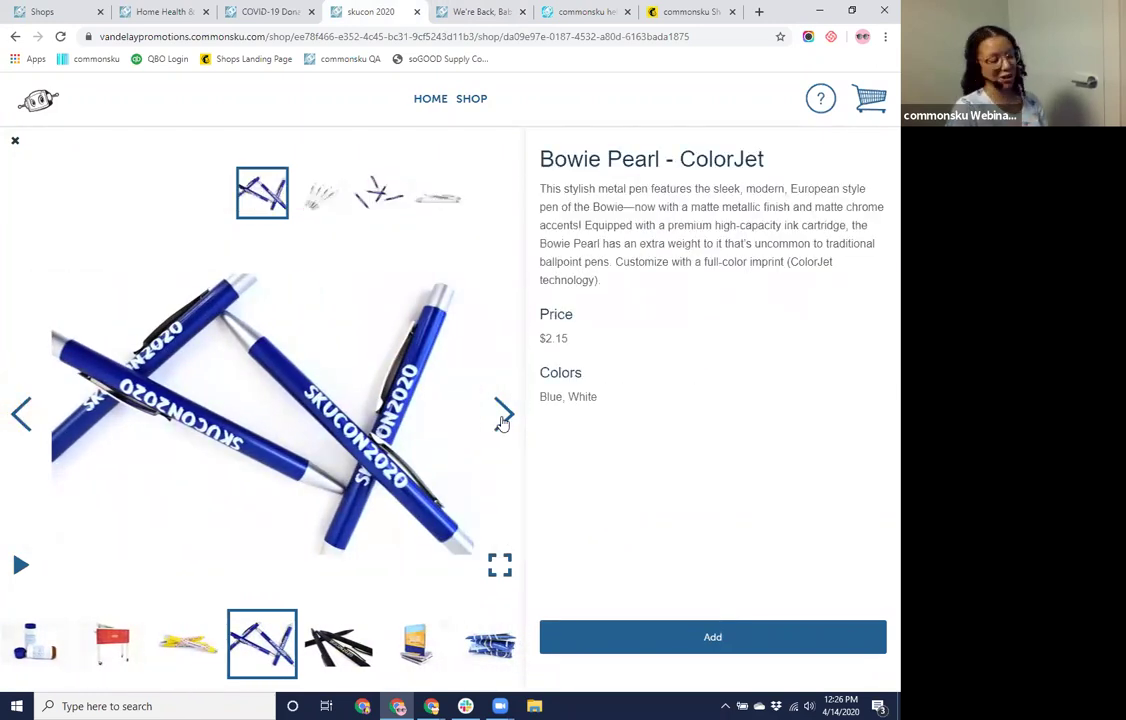
left_click(318, 193)
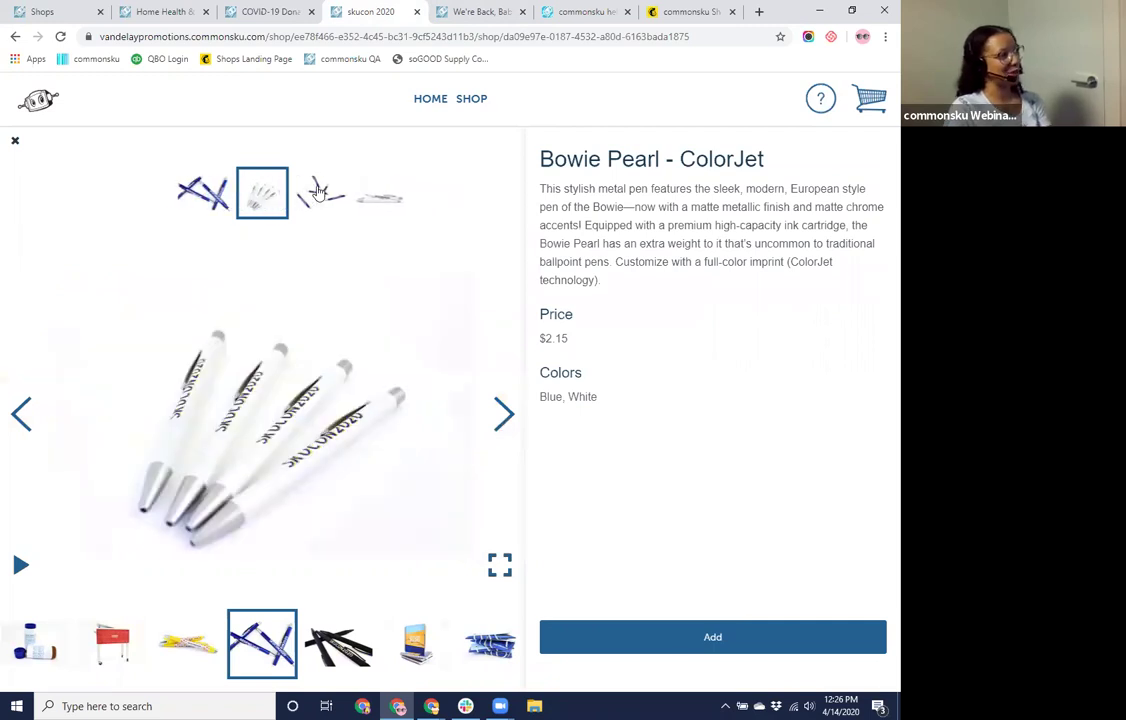
left_click(316, 191)
left_click(321, 193)
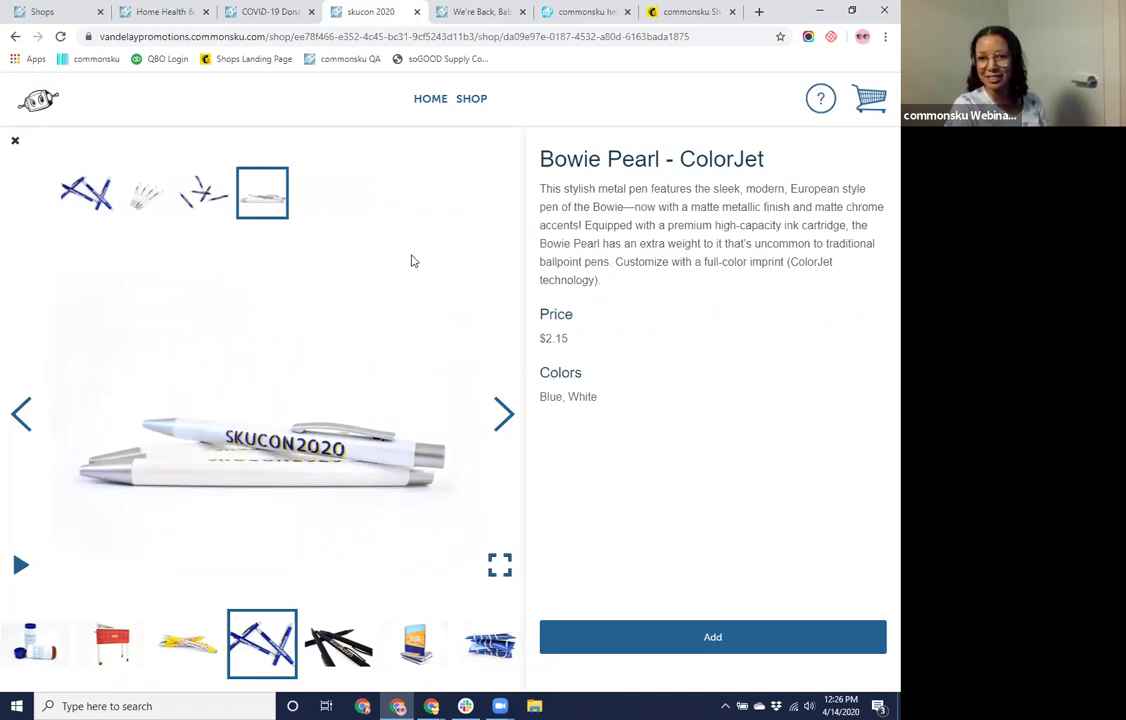
left_click(15, 140)
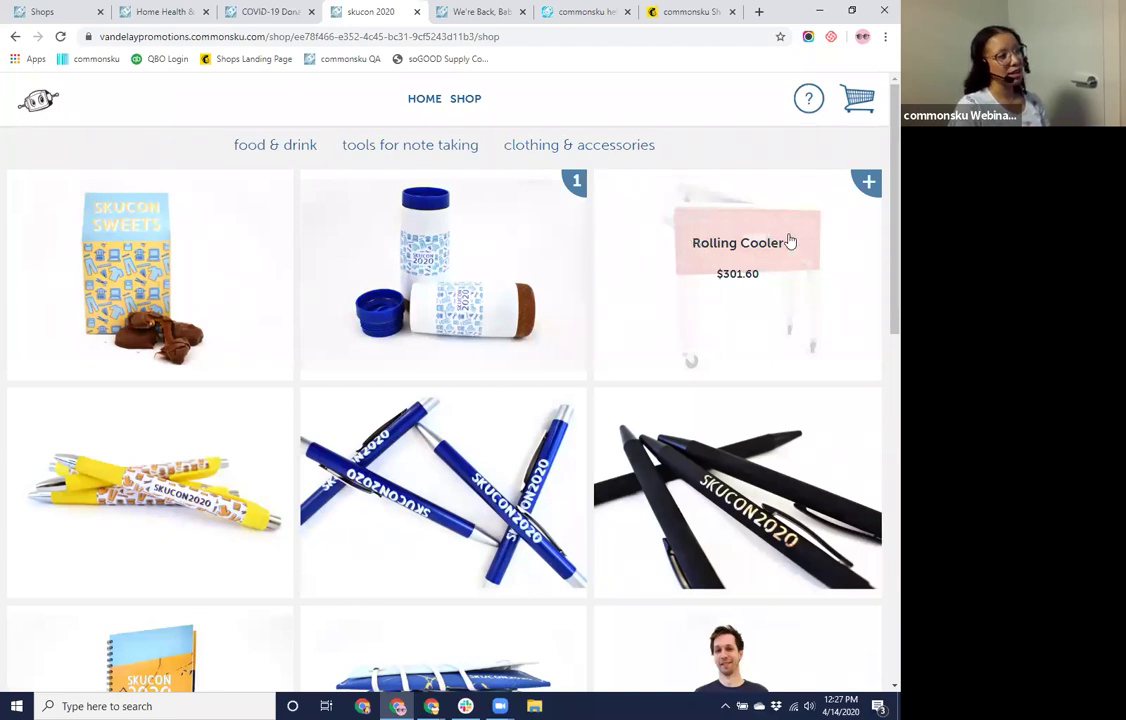
Open the $301.60 Rolling Cooler tile to show its 80-quart description
left_click(748, 298)
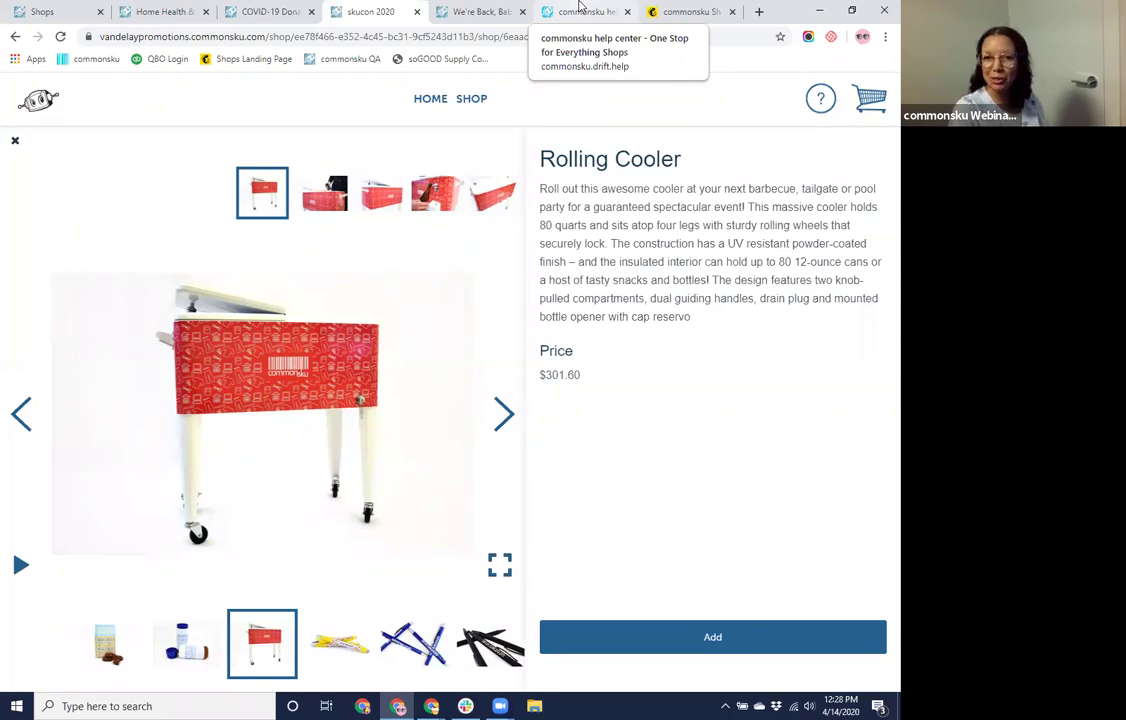
Scroll the One Stop for Everything Shops help article, then switch to the commonsku Shops overview page
left_click(580, 9)
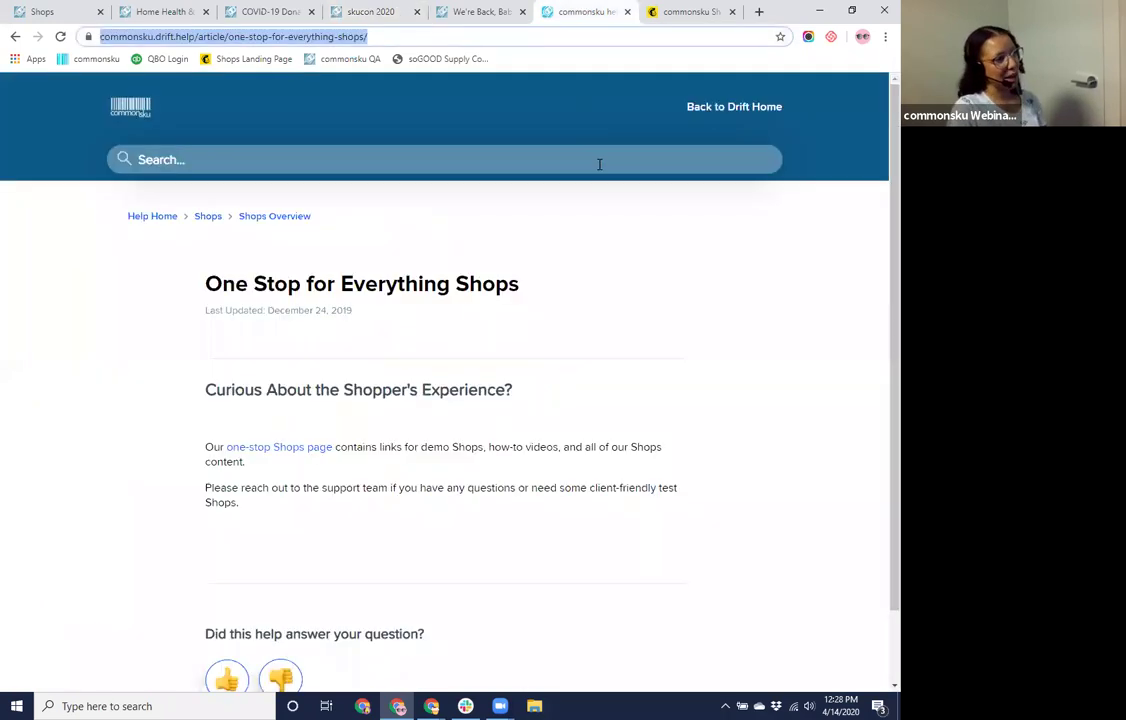
scroll(593, 180, "down", 1)
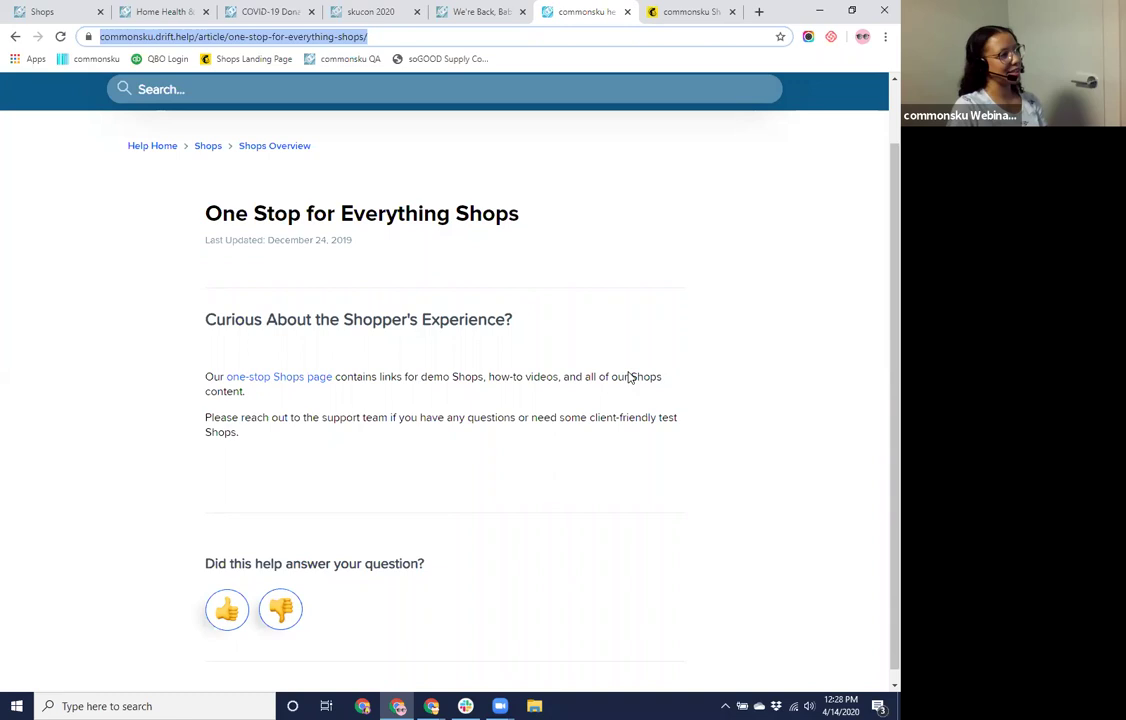
left_click(695, 11)
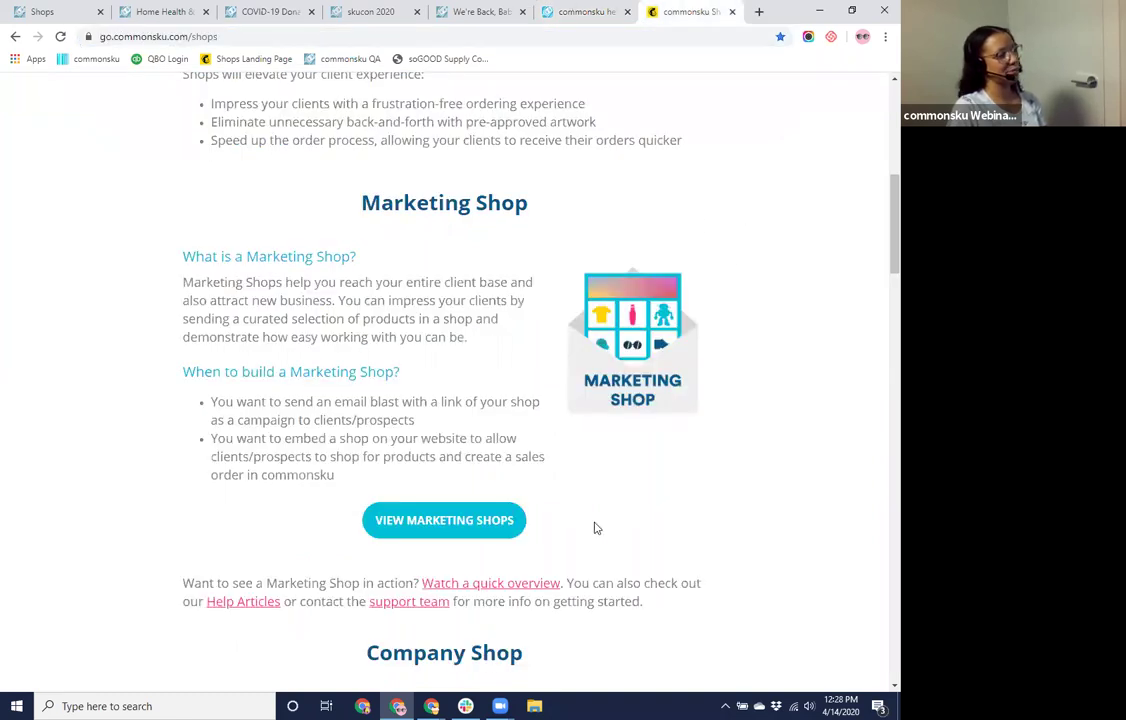